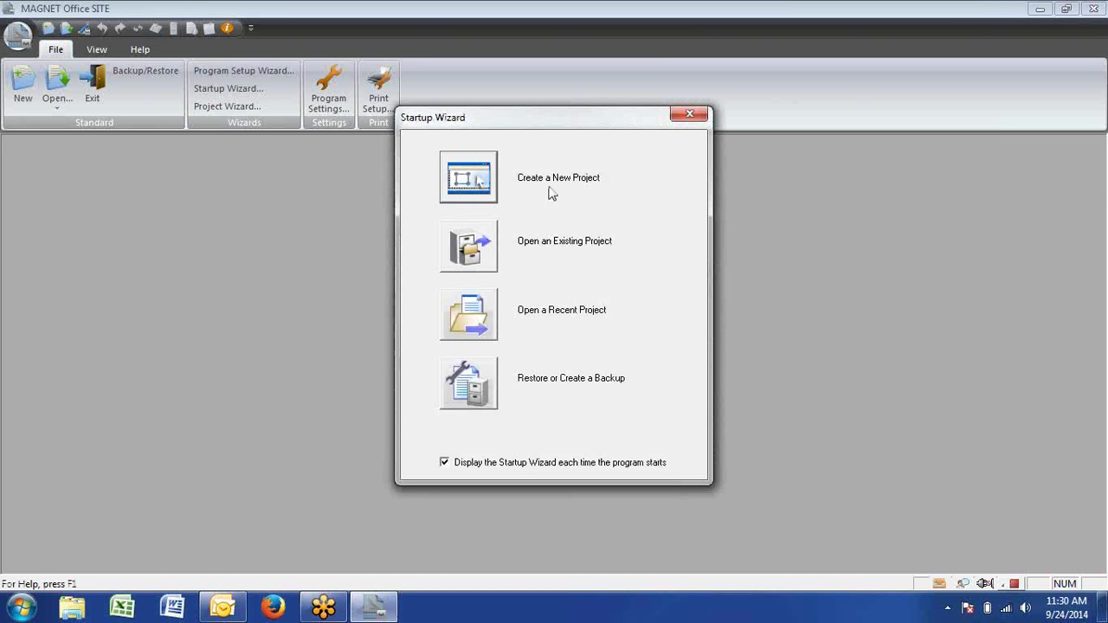
Create a new project in US Feet with the volume unit set to Cubic Yards.
{"action": "left_click", "coordinate": [468, 178]}
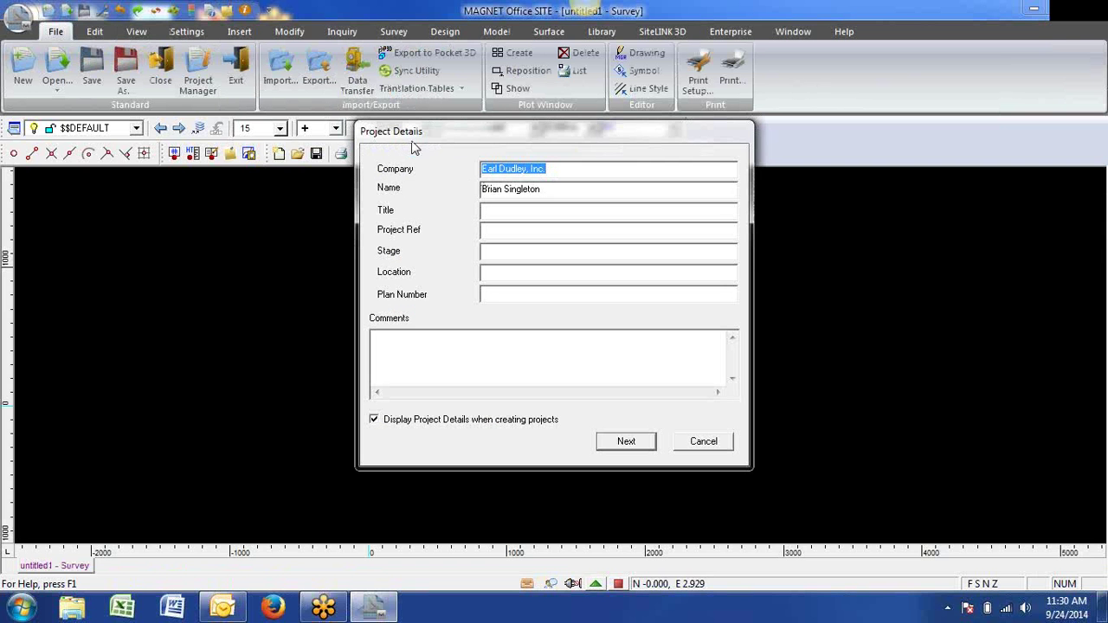
{"action": "left_click", "coordinate": [628, 442]}
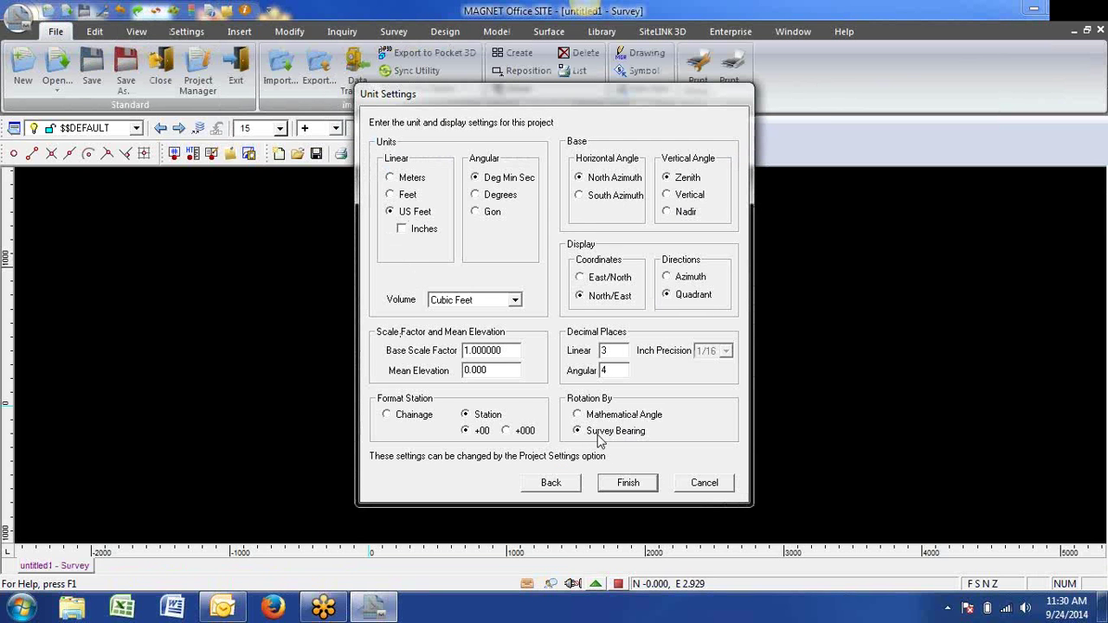
{"action": "left_click", "coordinate": [514, 299]}
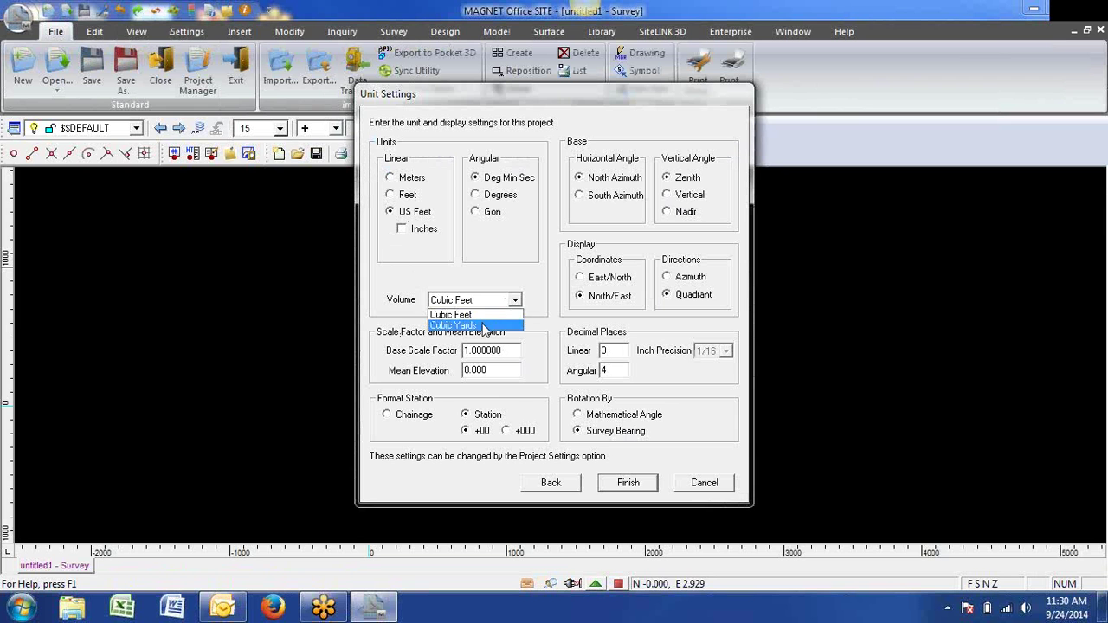
{"action": "left_click", "coordinate": [485, 325]}
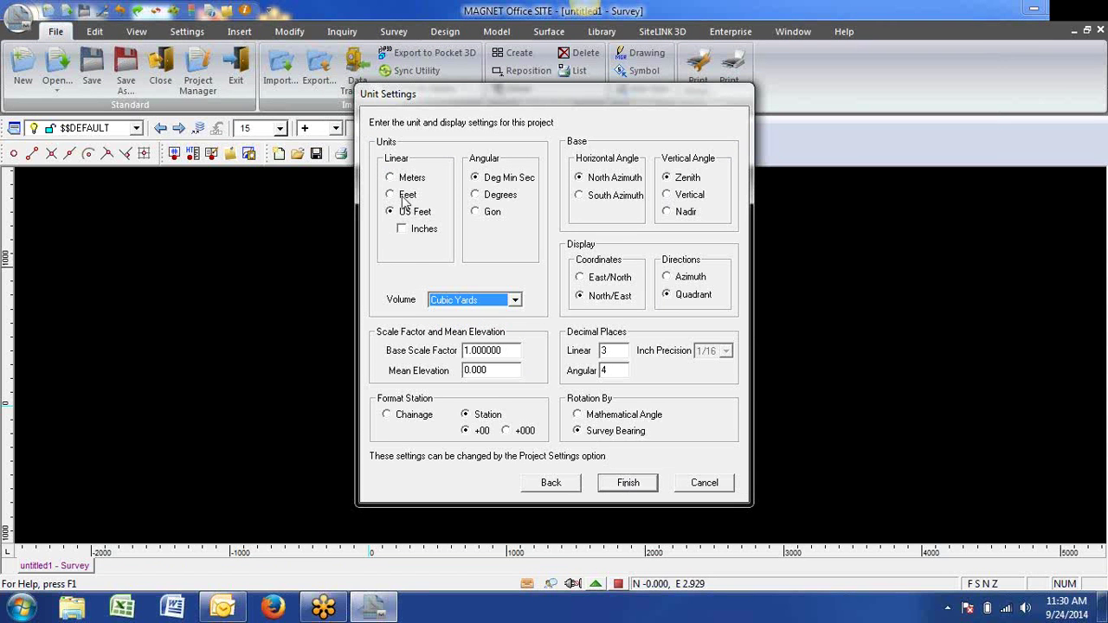
{"action": "left_click", "coordinate": [638, 488]}
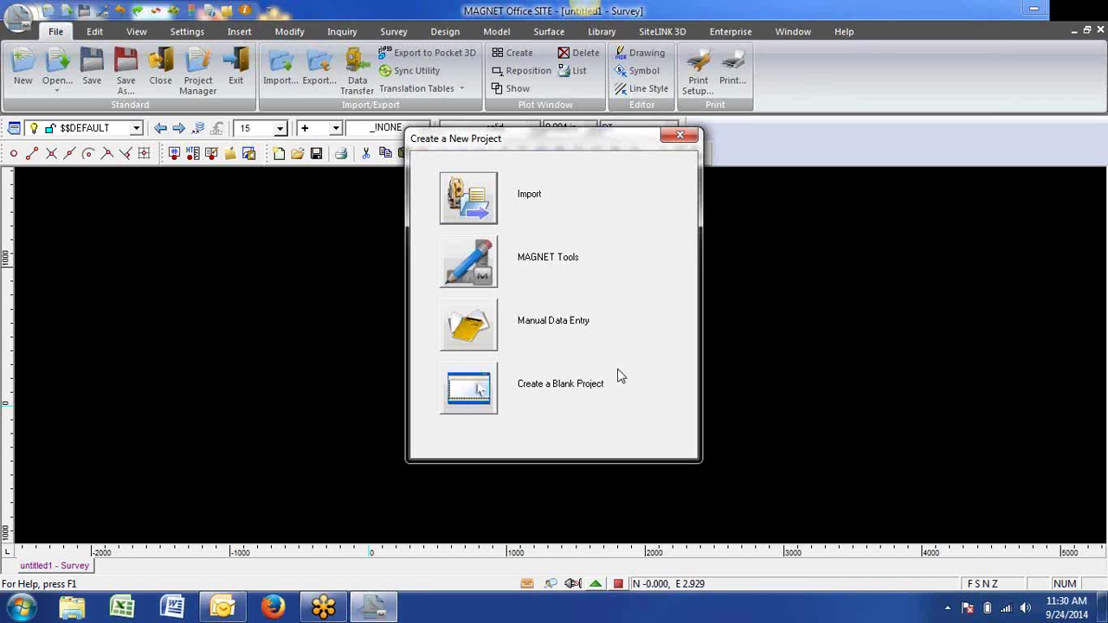
Start an import of AutoCAD drawing files and browse to the Hays folder inside Carlson Projects in Documents.
{"action": "left_click", "coordinate": [472, 201]}
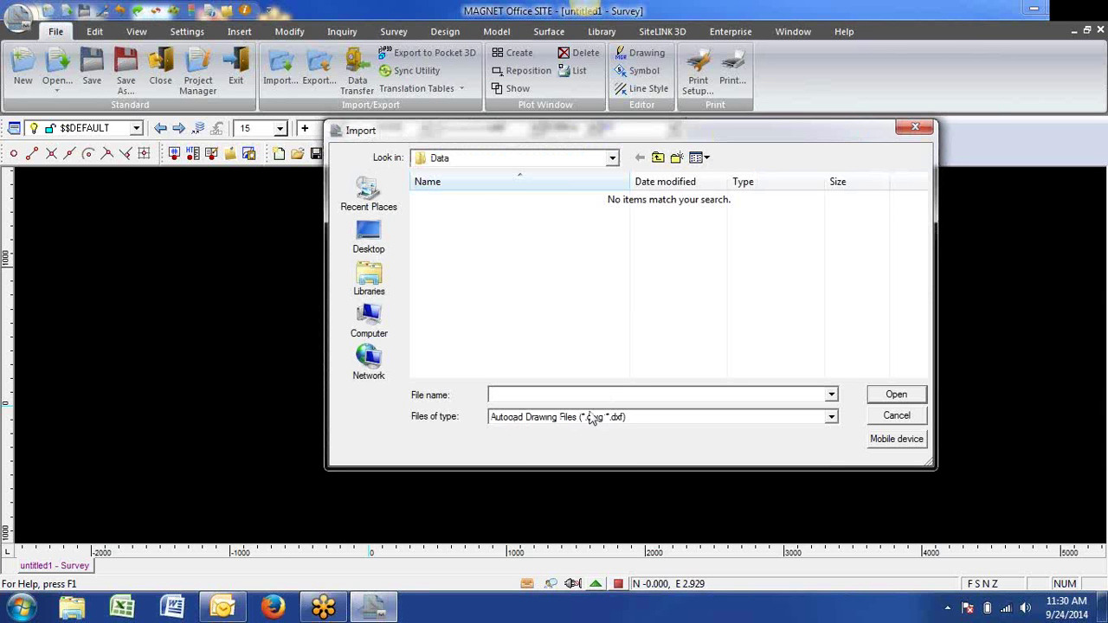
{"action": "left_click", "coordinate": [831, 419]}
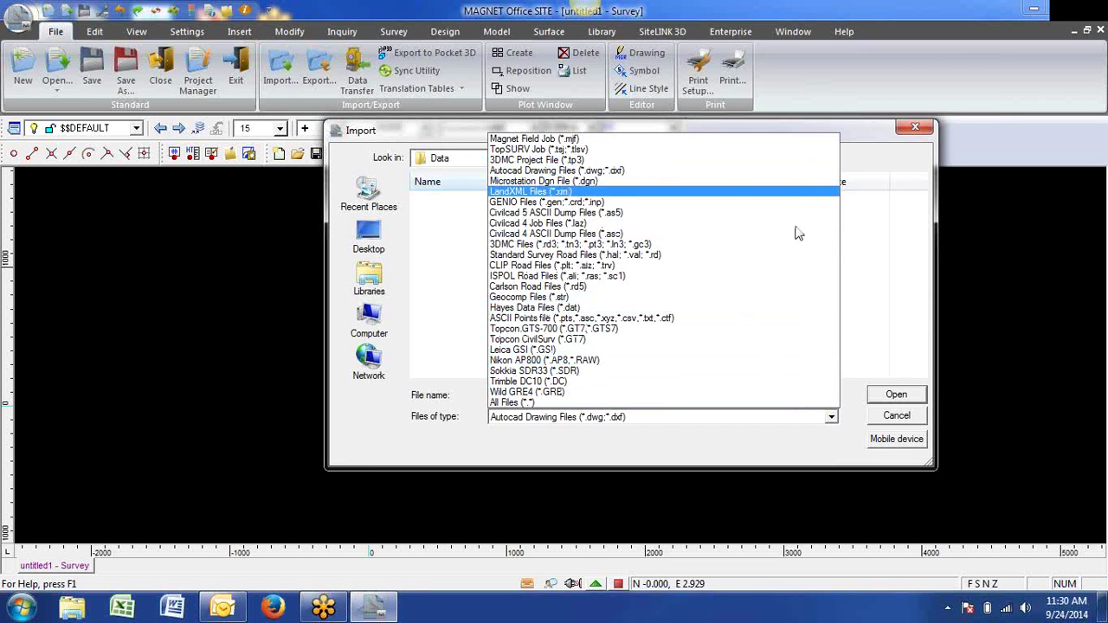
{"action": "left_click", "coordinate": [831, 419]}
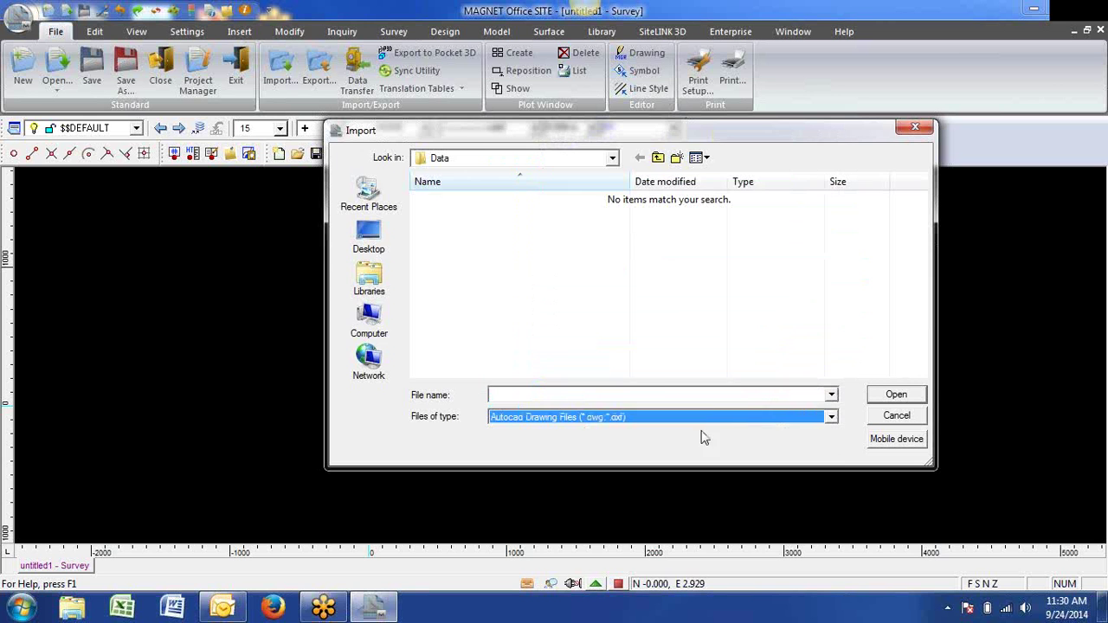
{"action": "left_click", "coordinate": [612, 158]}
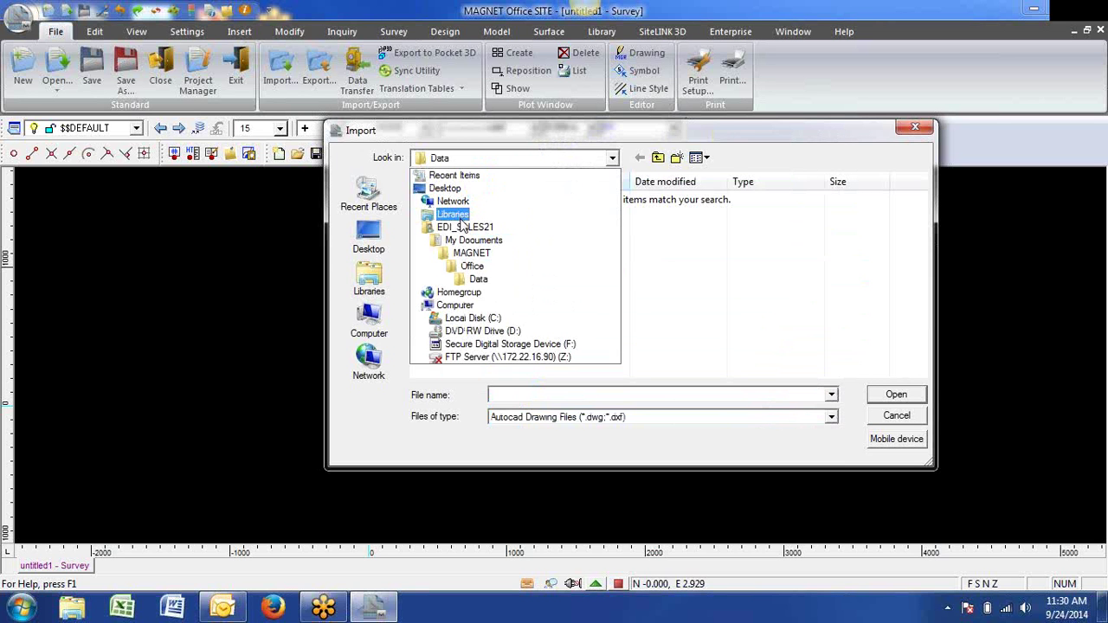
{"action": "left_click", "coordinate": [459, 215]}
{"action": "double_click", "coordinate": [456, 213]}
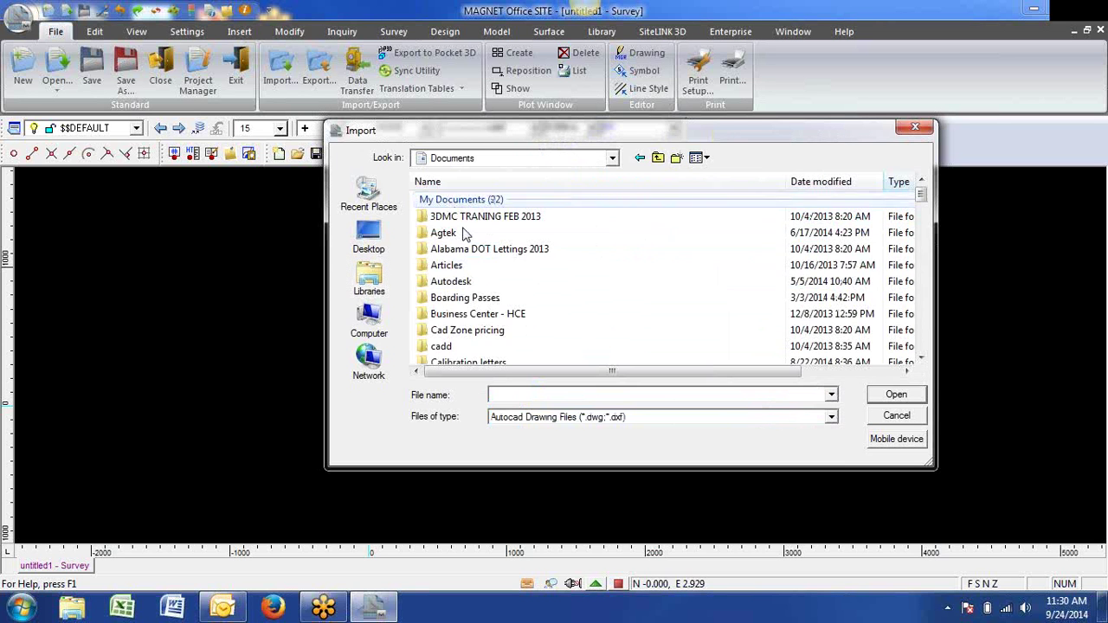
{"action": "scroll", "coordinate": [467, 355], "scroll_direction": "down", "scroll_amount": 3}
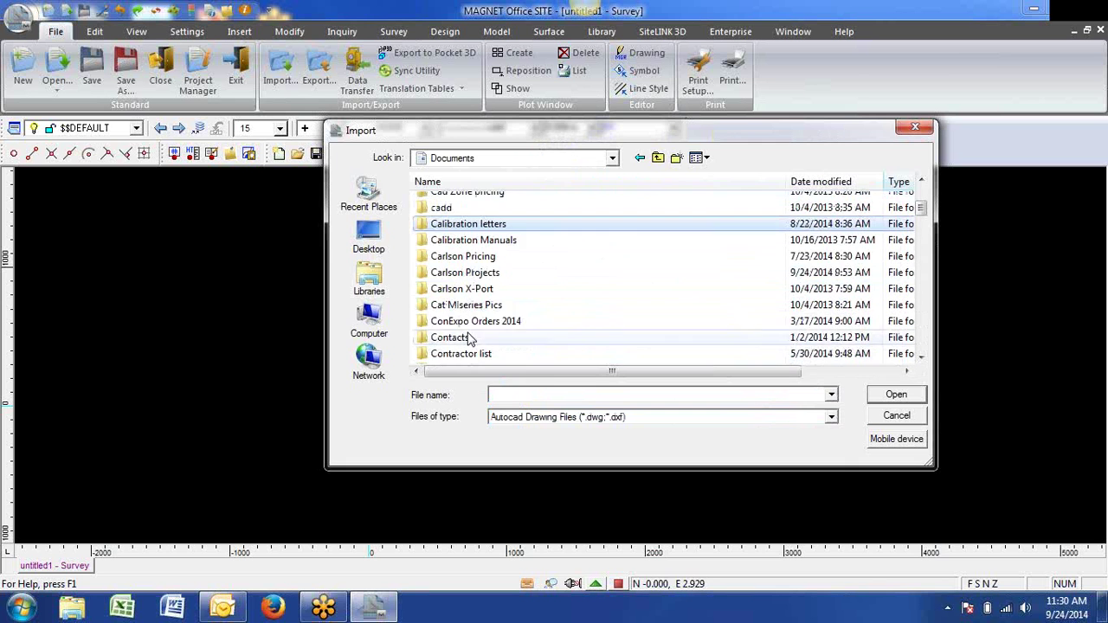
{"action": "double_click", "coordinate": [473, 274]}
{"action": "scroll", "coordinate": [472, 260], "scroll_direction": "down", "scroll_amount": 4}
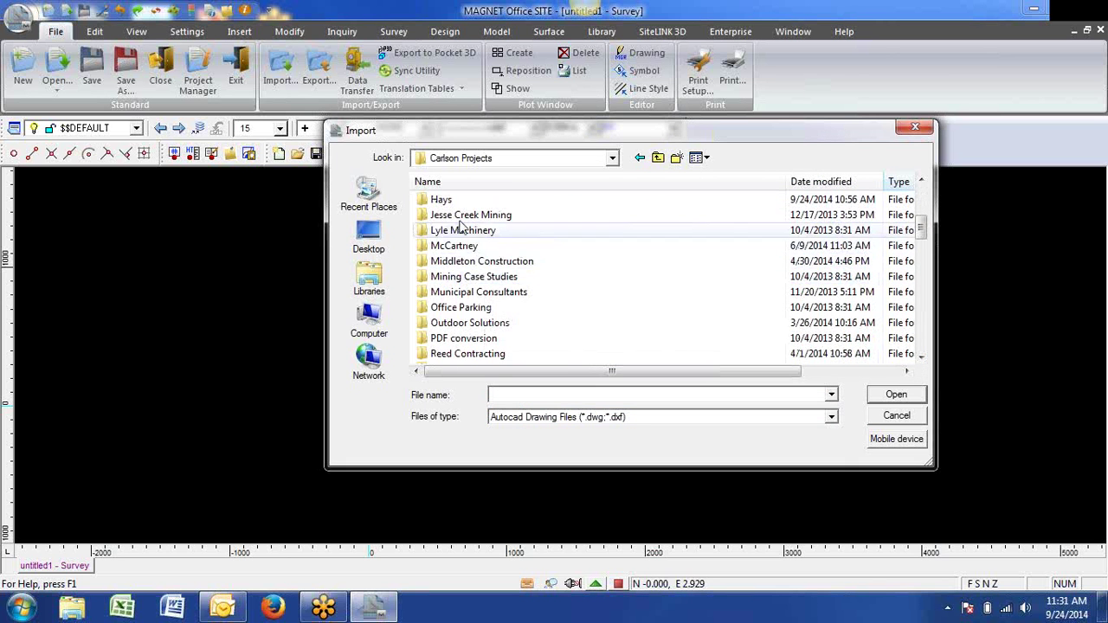
{"action": "scroll", "coordinate": [460, 238], "scroll_direction": "up", "scroll_amount": 1}
{"action": "double_click", "coordinate": [459, 249]}
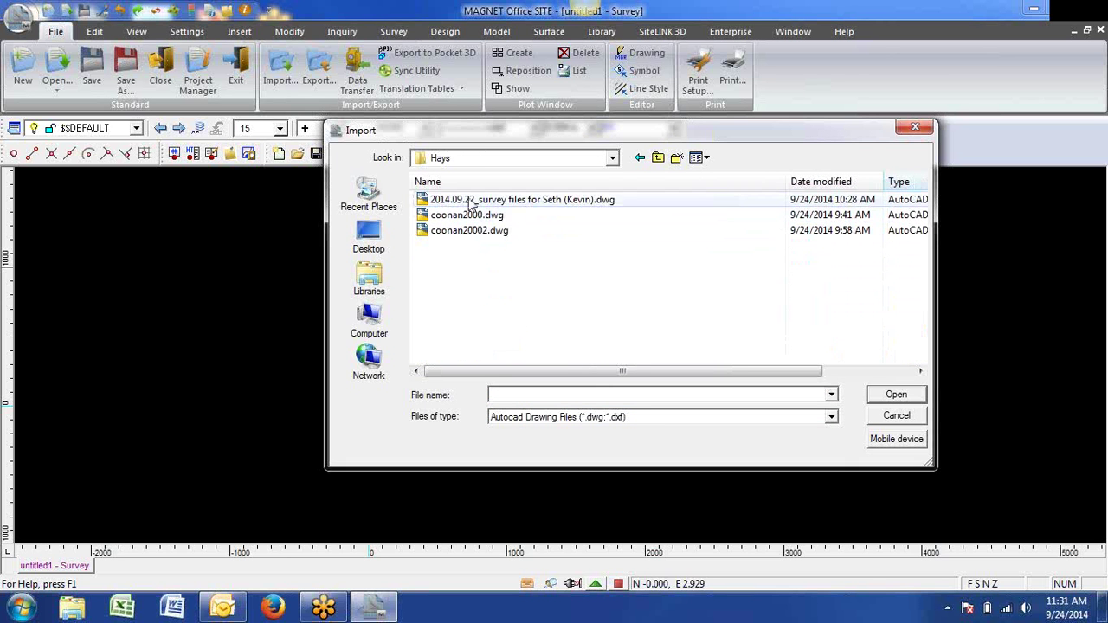
Import the survey files DWG with No Conversion of distance units and Explode Checked Blocks enabled.
{"action": "left_click", "coordinate": [468, 200]}
{"action": "left_click", "coordinate": [892, 397]}
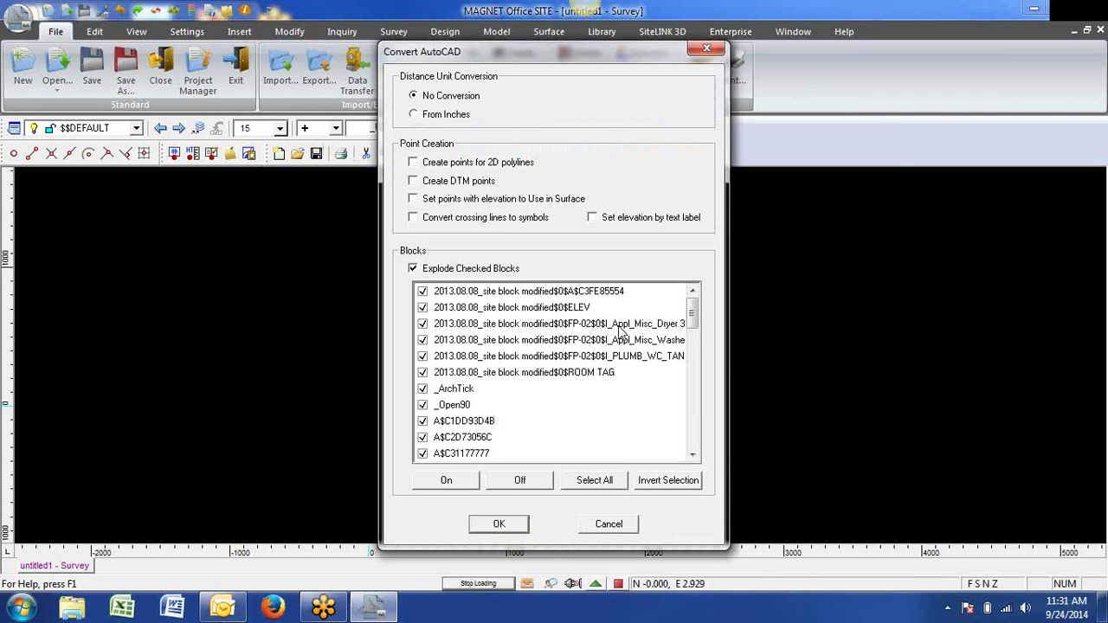
{"action": "left_click", "coordinate": [414, 269]}
{"action": "left_click", "coordinate": [414, 269]}
{"action": "left_click", "coordinate": [414, 269]}
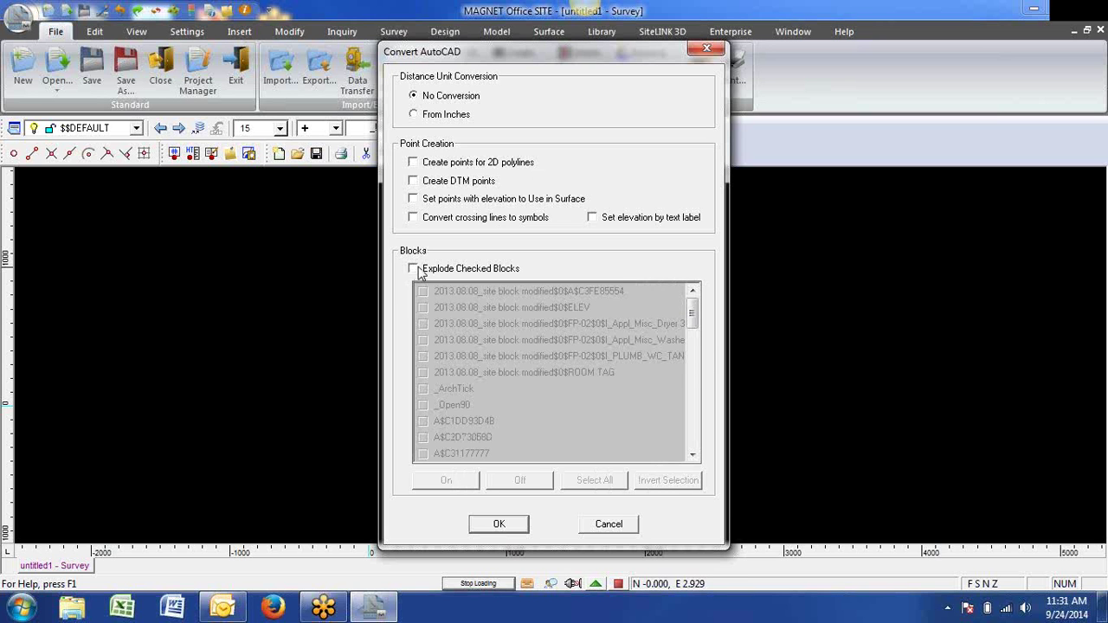
{"action": "left_click", "coordinate": [414, 269]}
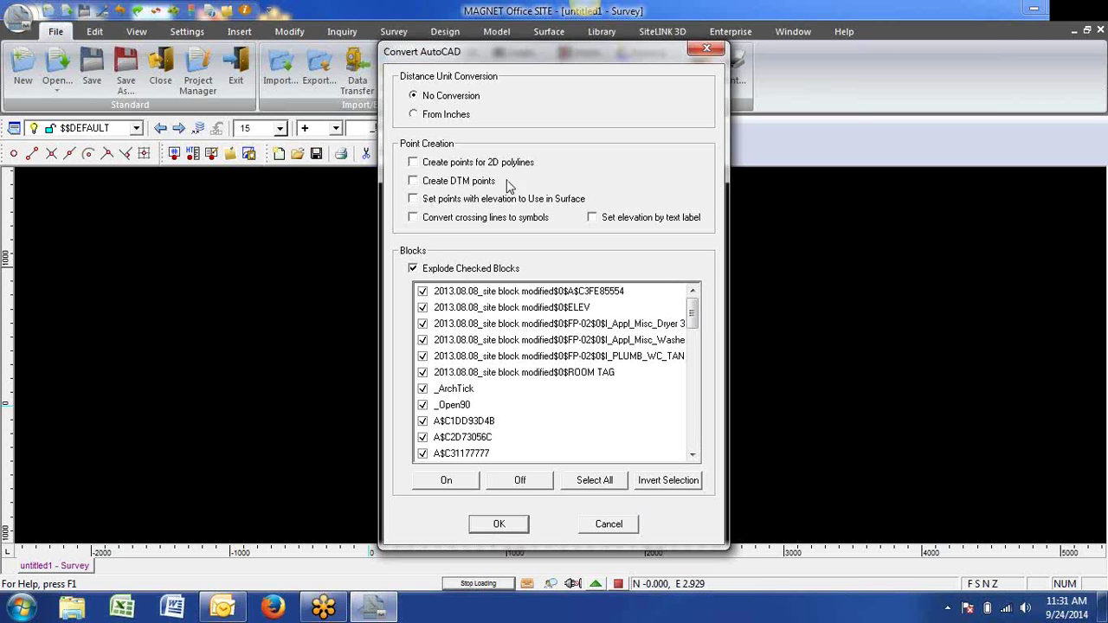
{"action": "left_click", "coordinate": [496, 524]}
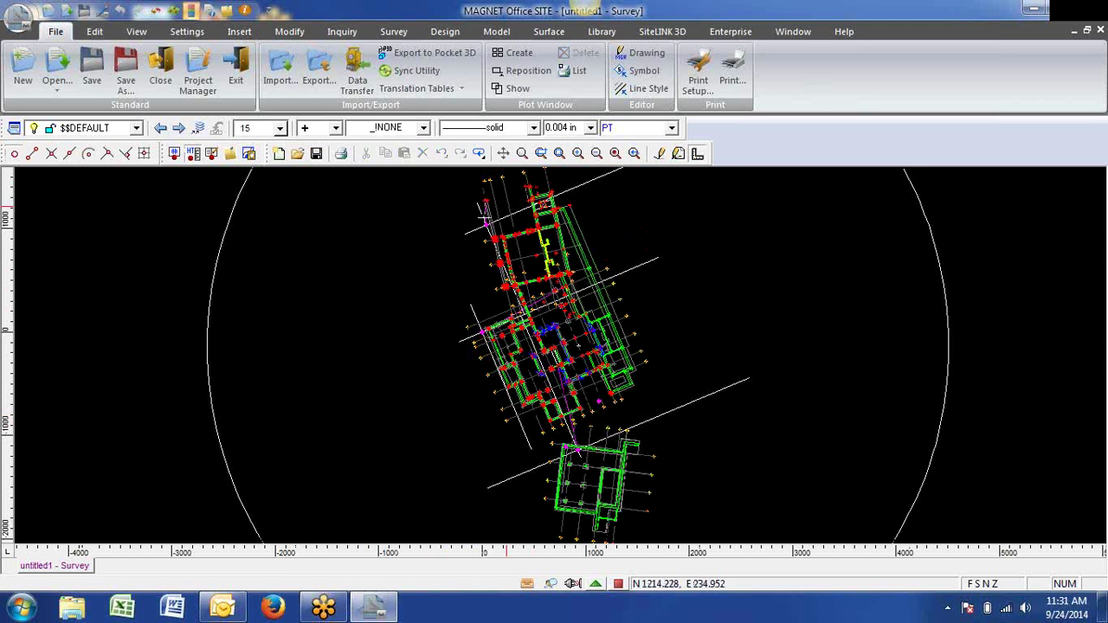
Examine the foundation wall corner near the drawing origin and select its inner wall line to identify the layer.
{"action": "scroll", "coordinate": [514, 337], "scroll_direction": "up", "scroll_amount": 4}
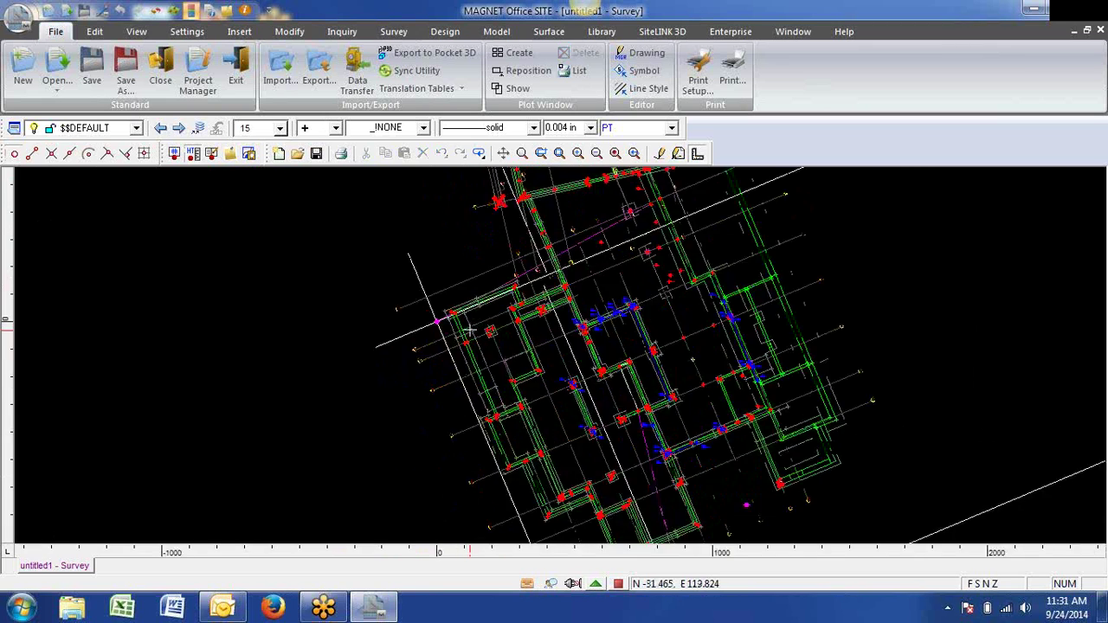
{"action": "scroll", "coordinate": [468, 330], "scroll_direction": "up", "scroll_amount": 5}
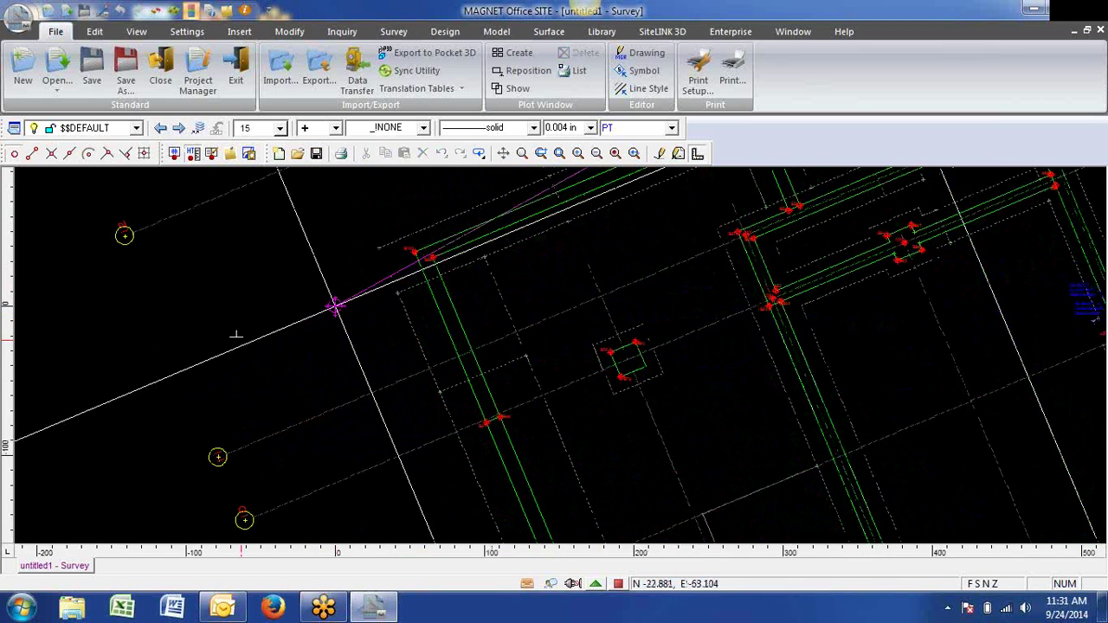
{"action": "scroll", "coordinate": [234, 335], "scroll_direction": "down", "scroll_amount": 2}
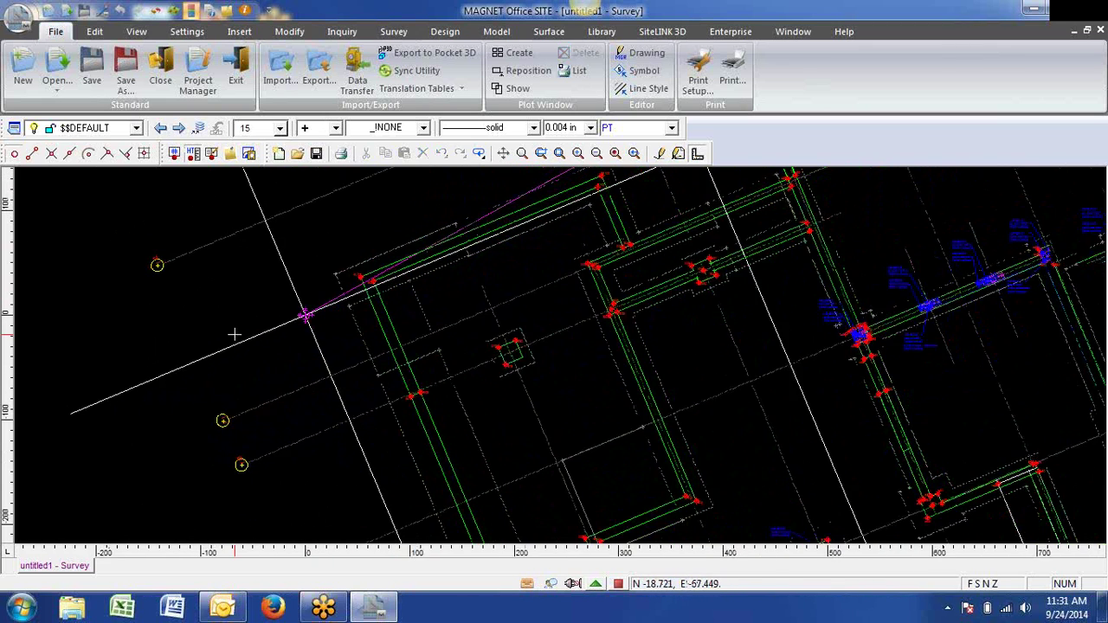
{"action": "scroll", "coordinate": [232, 334], "scroll_direction": "up", "scroll_amount": 2}
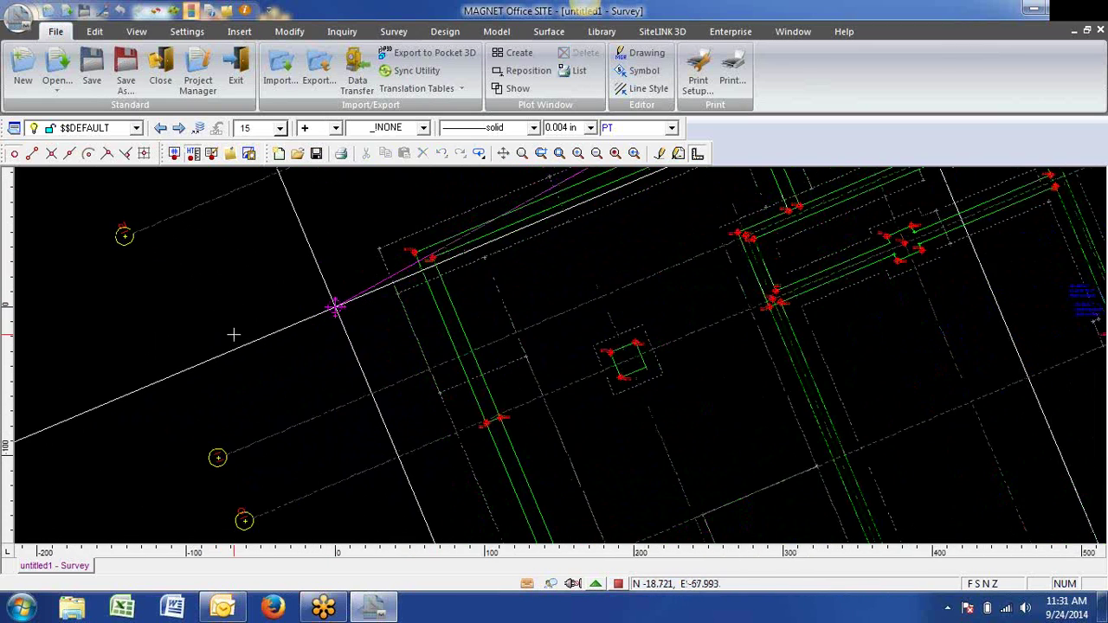
{"action": "left_click", "coordinate": [460, 353]}
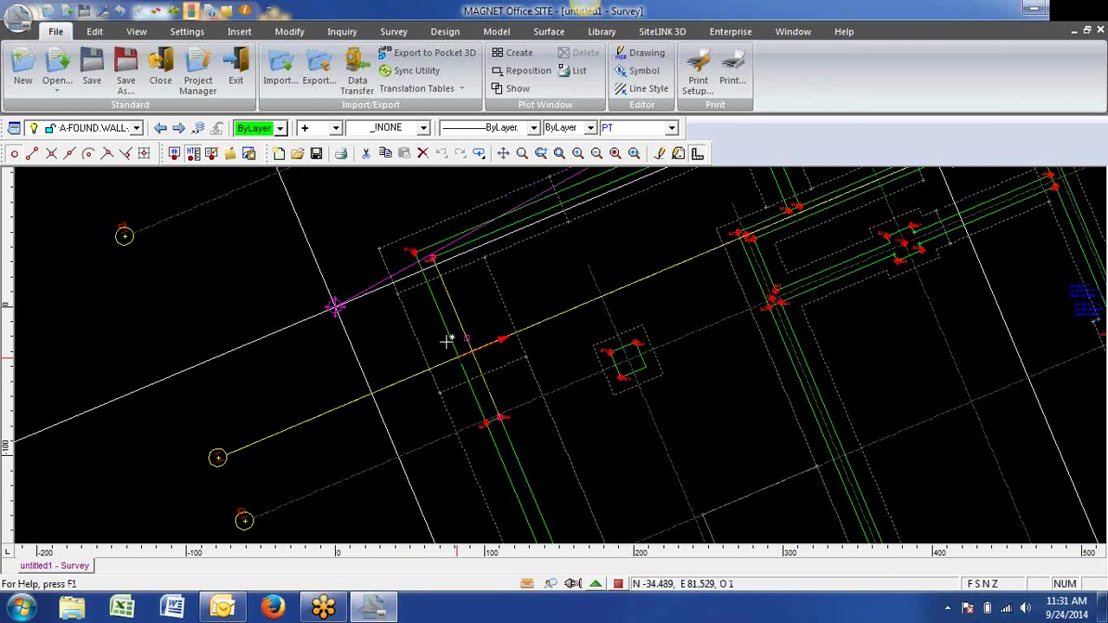
{"action": "left_click", "coordinate": [447, 341]}
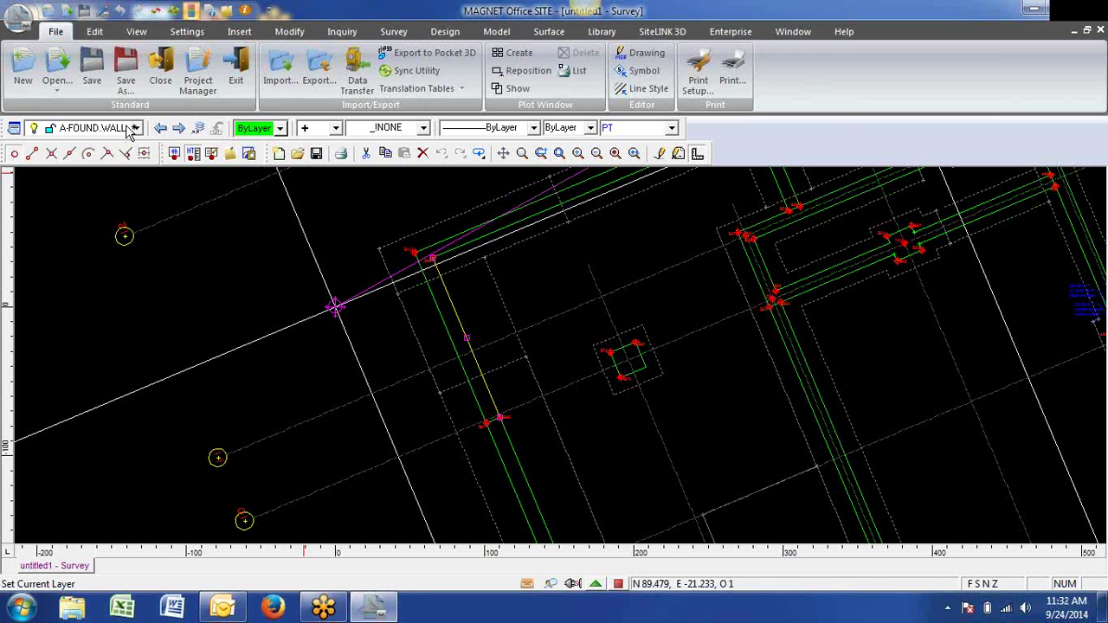
Make the layer A-FOUND.WALL-CONC.-Pod B (LO000 current and turn off all other layers.
{"action": "left_click", "coordinate": [136, 31]}
{"action": "left_click", "coordinate": [24, 67]}
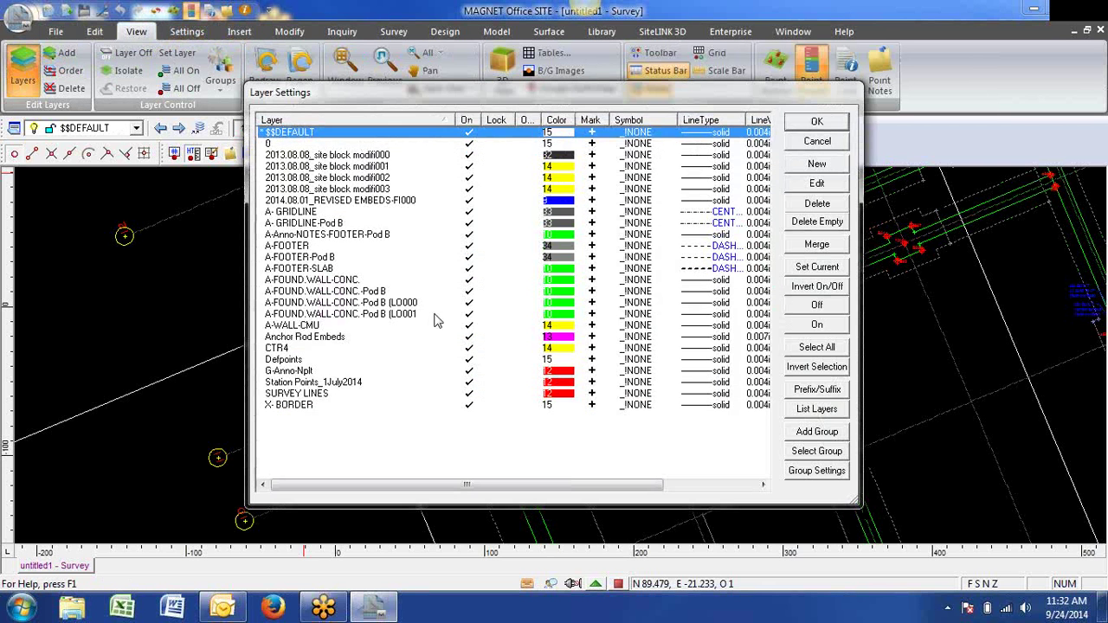
{"action": "left_click", "coordinate": [337, 304]}
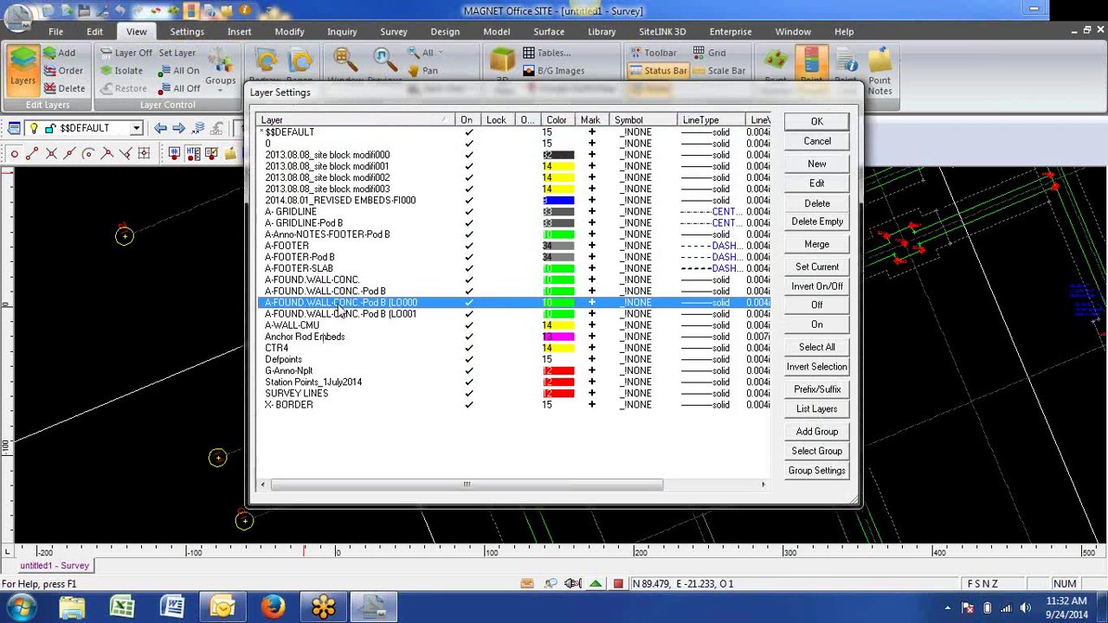
{"action": "left_click", "coordinate": [818, 267]}
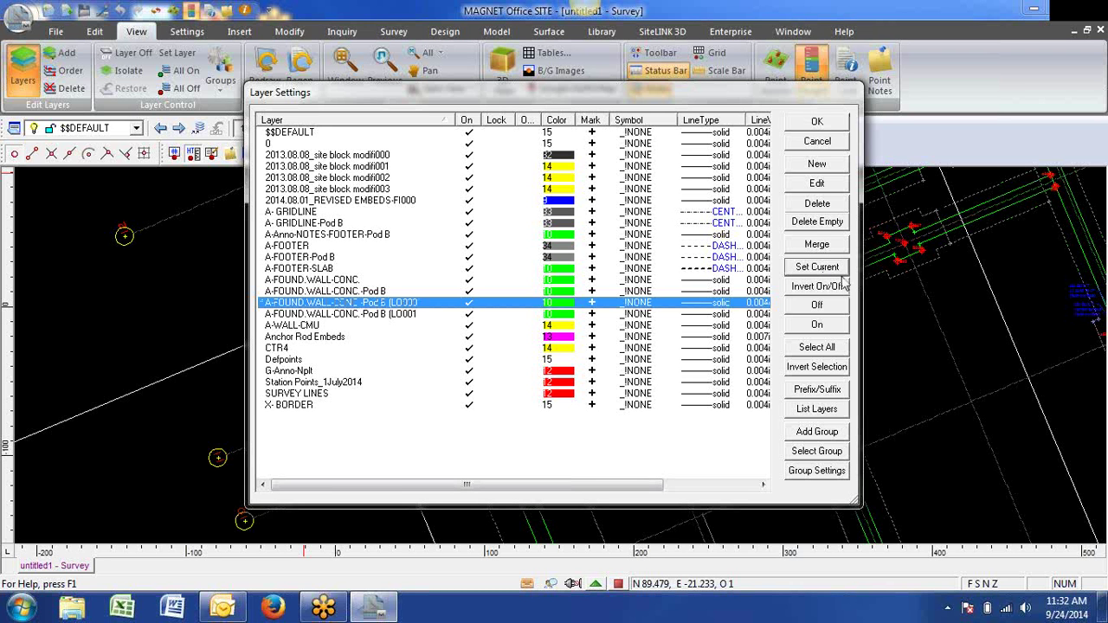
{"action": "left_click", "coordinate": [815, 350]}
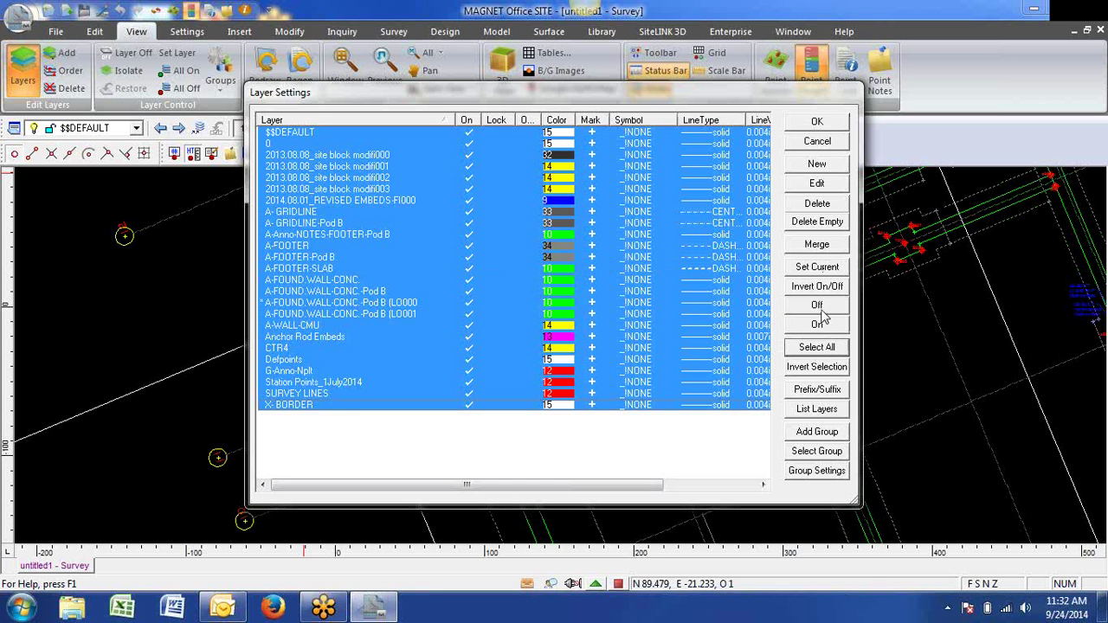
{"action": "left_click", "coordinate": [818, 308]}
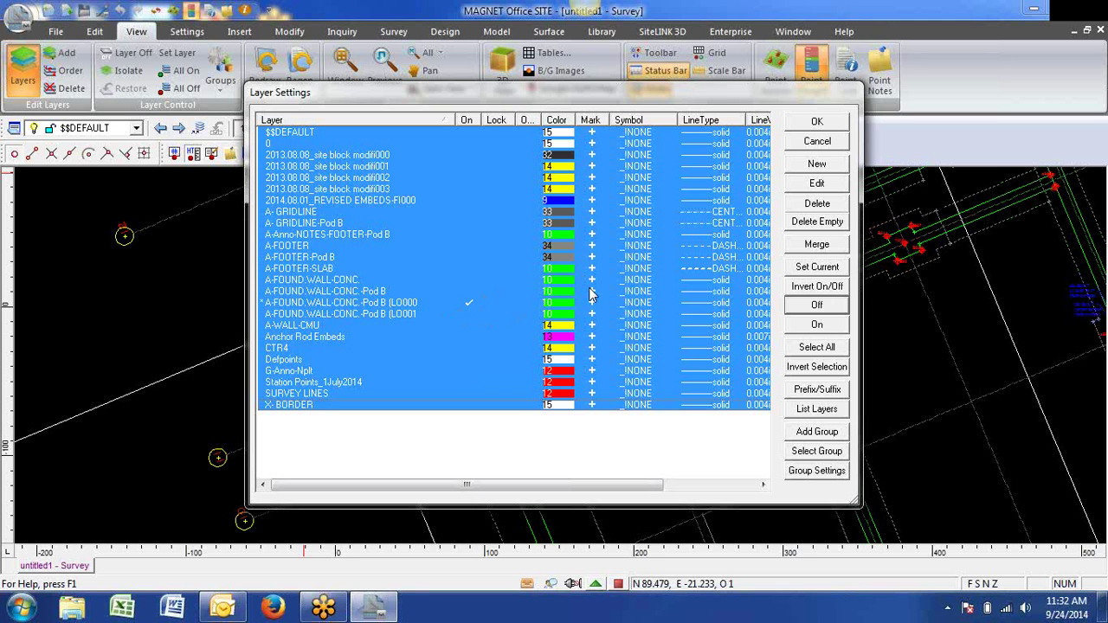
{"action": "left_click", "coordinate": [816, 122]}
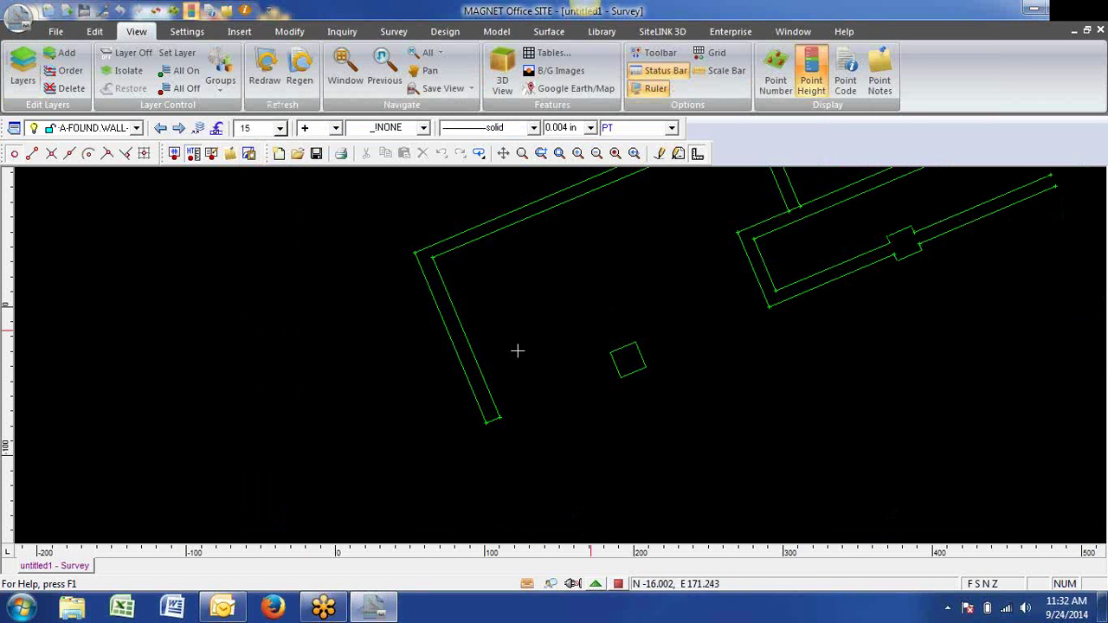
Examine the isolated foundation walls, selecting individual segments of the upper and middle walls to check how they are drawn.
{"action": "scroll", "coordinate": [518, 351], "scroll_direction": "down", "scroll_amount": 8}
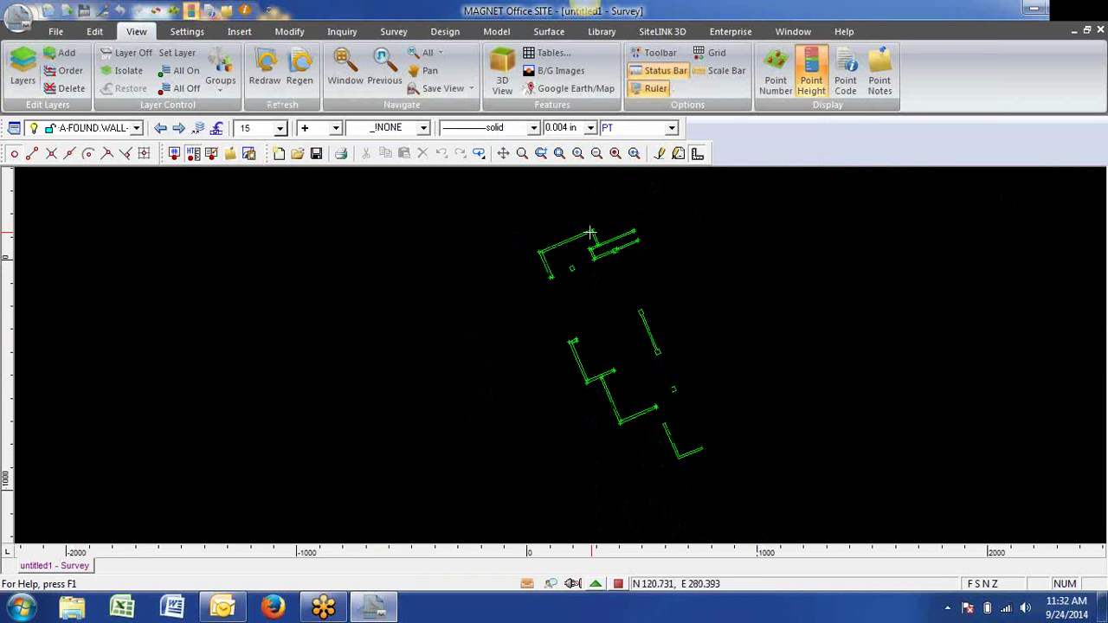
{"action": "scroll", "coordinate": [589, 232], "scroll_direction": "down", "scroll_amount": 2}
{"action": "scroll", "coordinate": [542, 309], "scroll_direction": "up", "scroll_amount": 2}
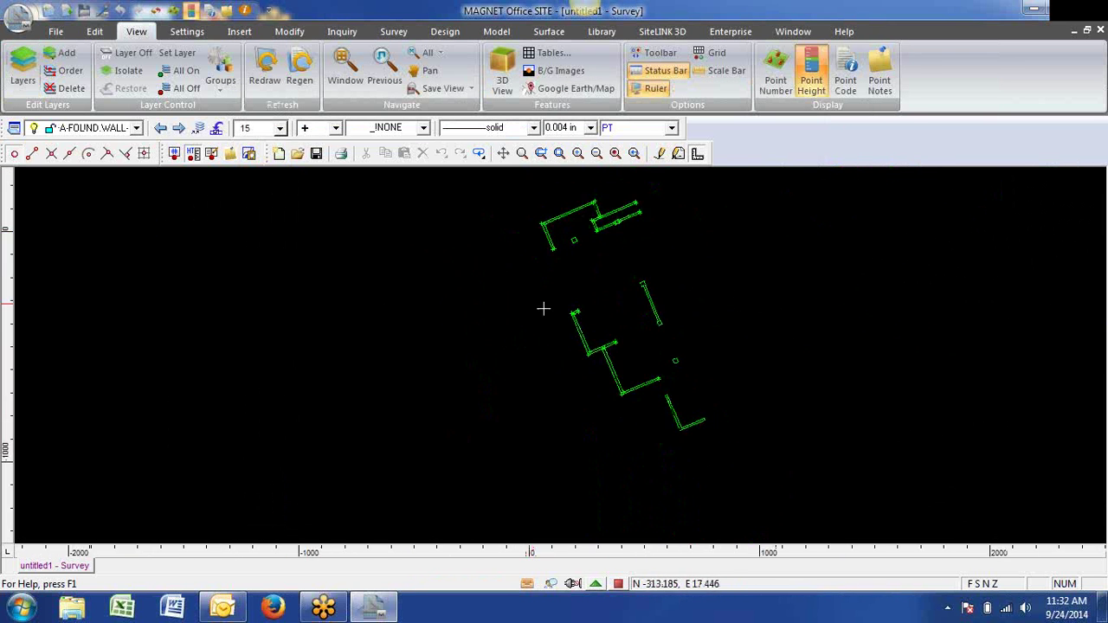
{"action": "left_click", "coordinate": [580, 216]}
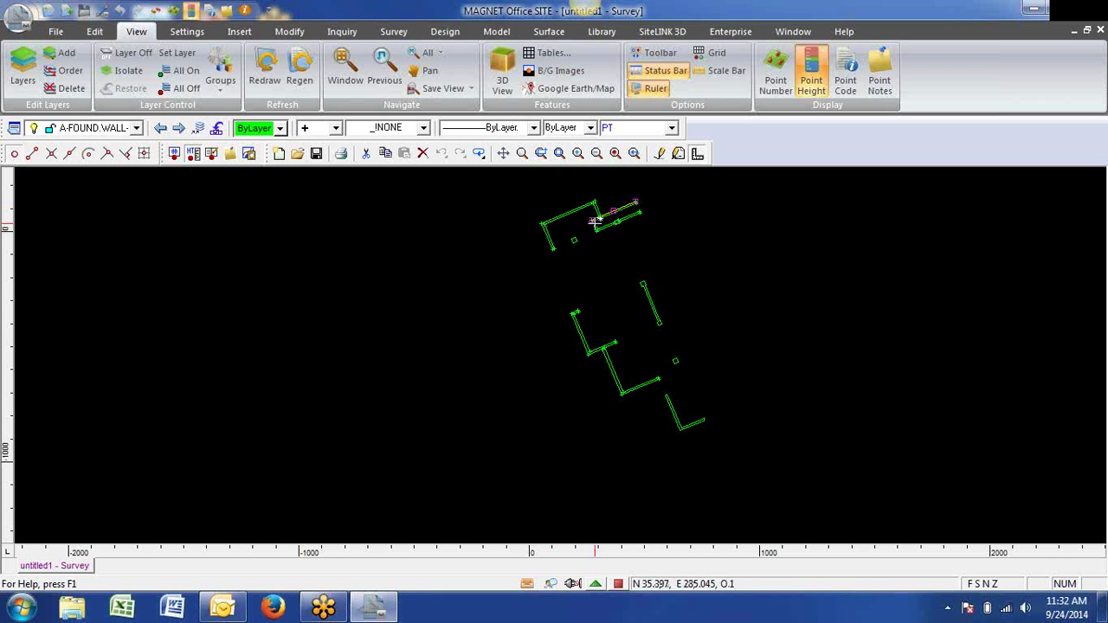
{"action": "left_click", "coordinate": [597, 223]}
{"action": "left_click", "coordinate": [610, 226]}
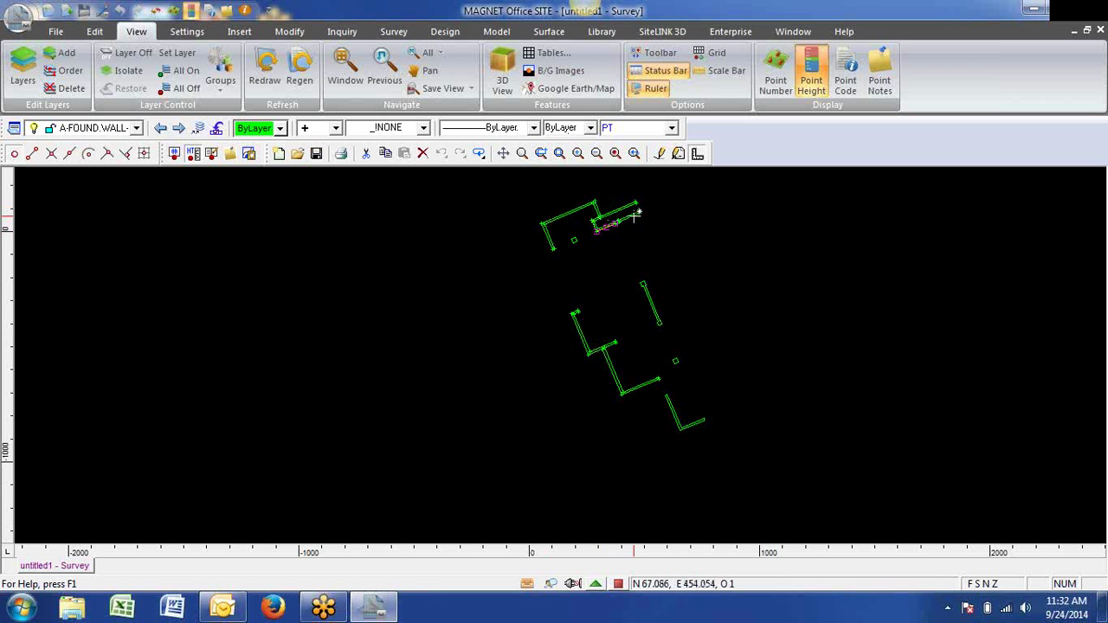
{"action": "left_click", "coordinate": [632, 213]}
{"action": "key", "text": "Escape"}
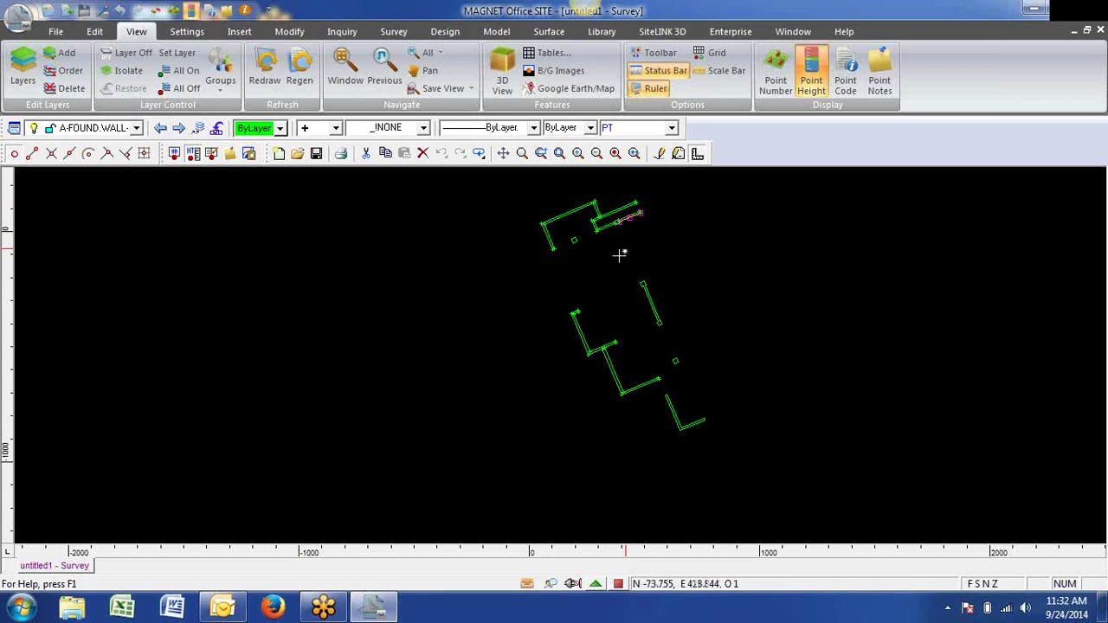
{"action": "left_click", "coordinate": [577, 326]}
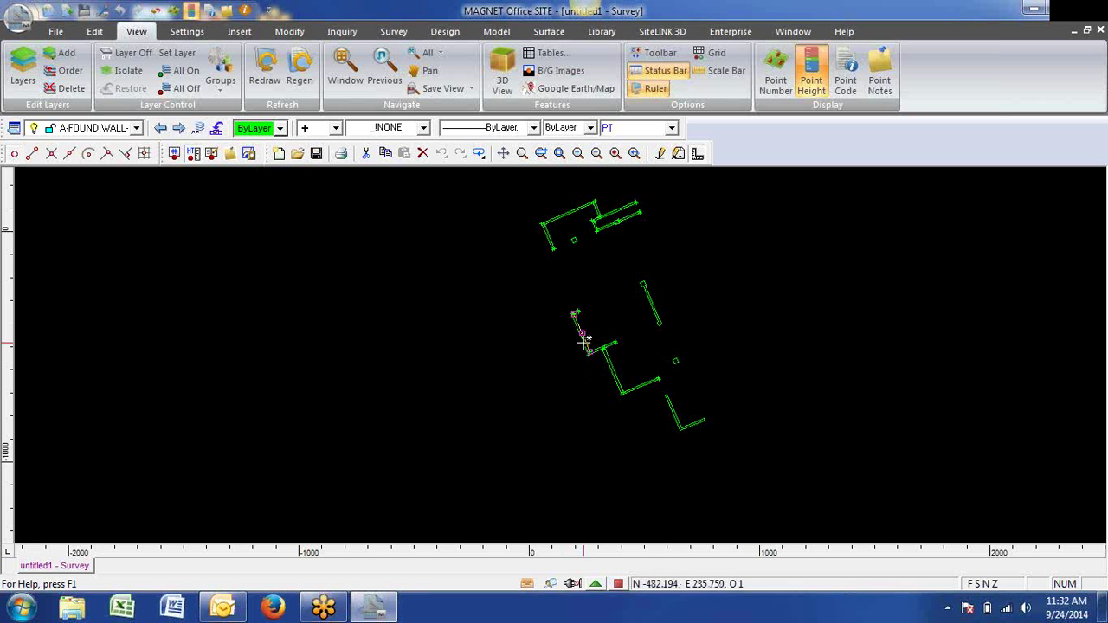
Explode all the foundation walls into separate lines and select the upper wall's inner line to check the result.
{"action": "left_click", "coordinate": [786, 177]}
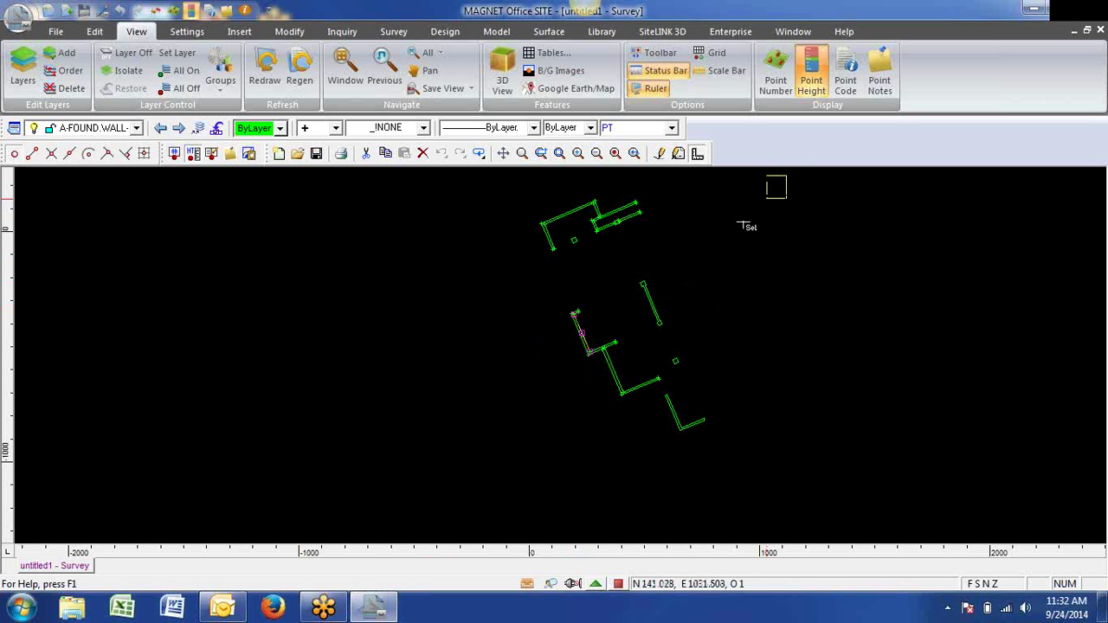
{"action": "left_click", "coordinate": [493, 473]}
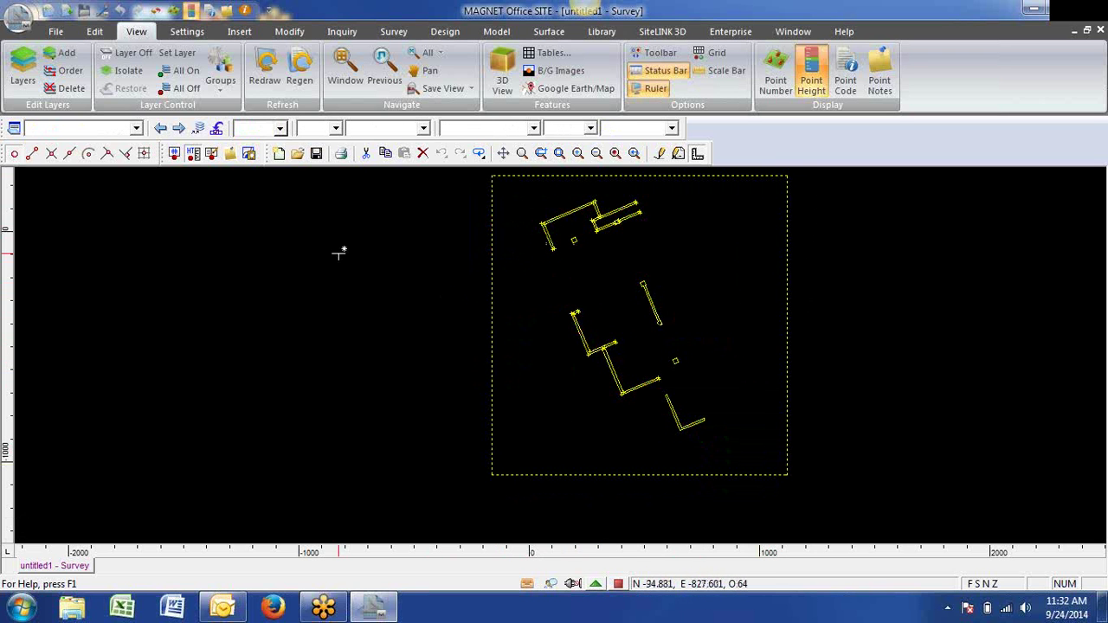
{"action": "left_click", "coordinate": [290, 32]}
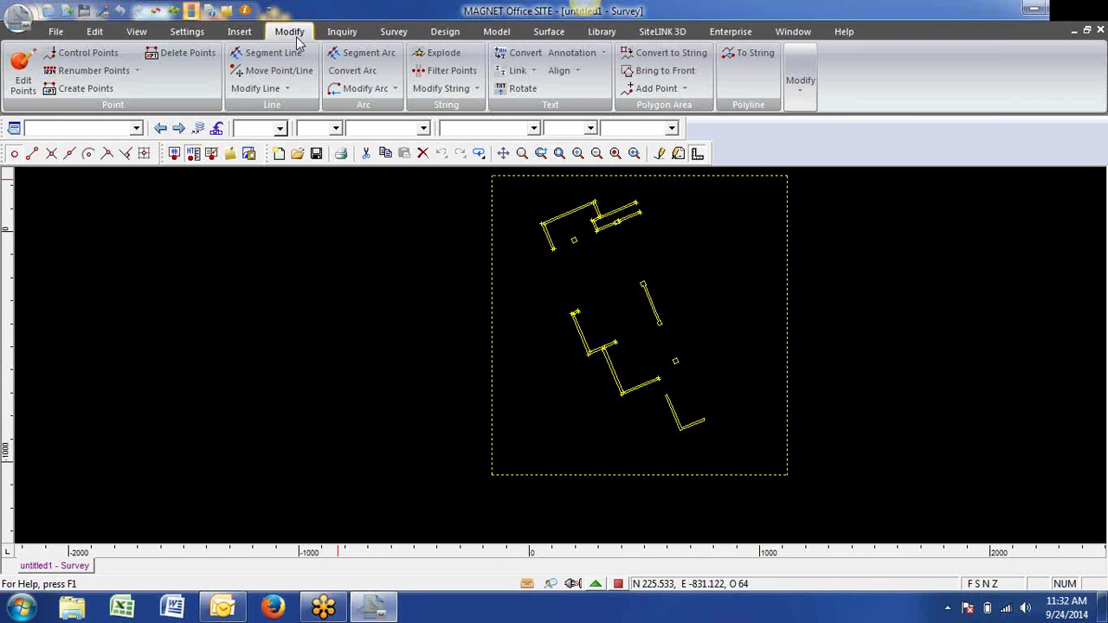
{"action": "left_click", "coordinate": [440, 52]}
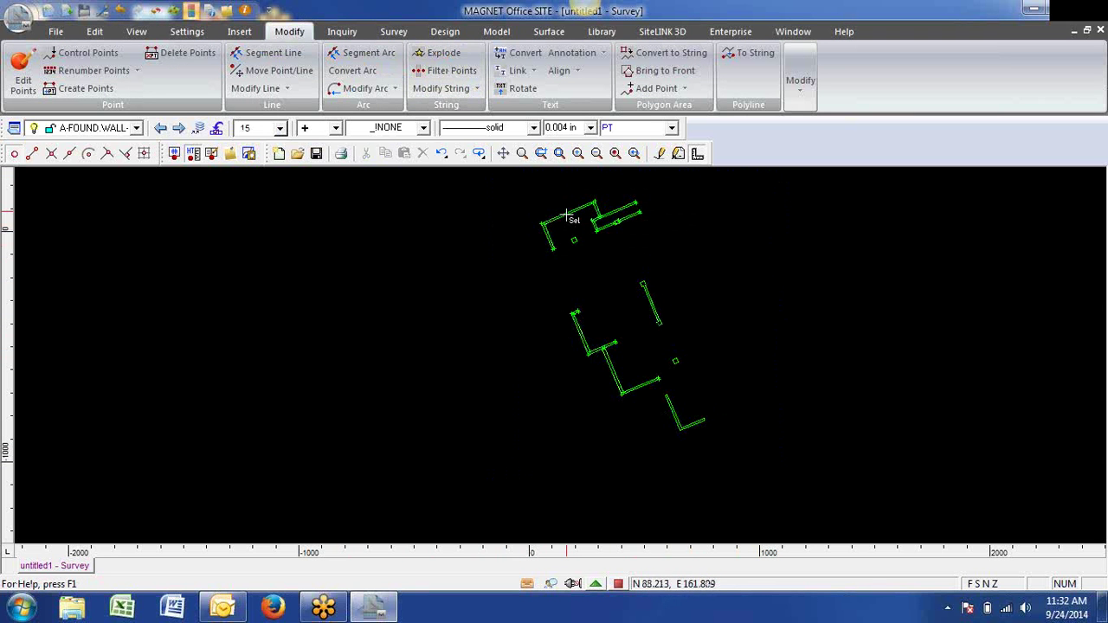
{"action": "left_click", "coordinate": [567, 215]}
{"action": "scroll", "coordinate": [559, 218], "scroll_direction": "up", "scroll_amount": 5}
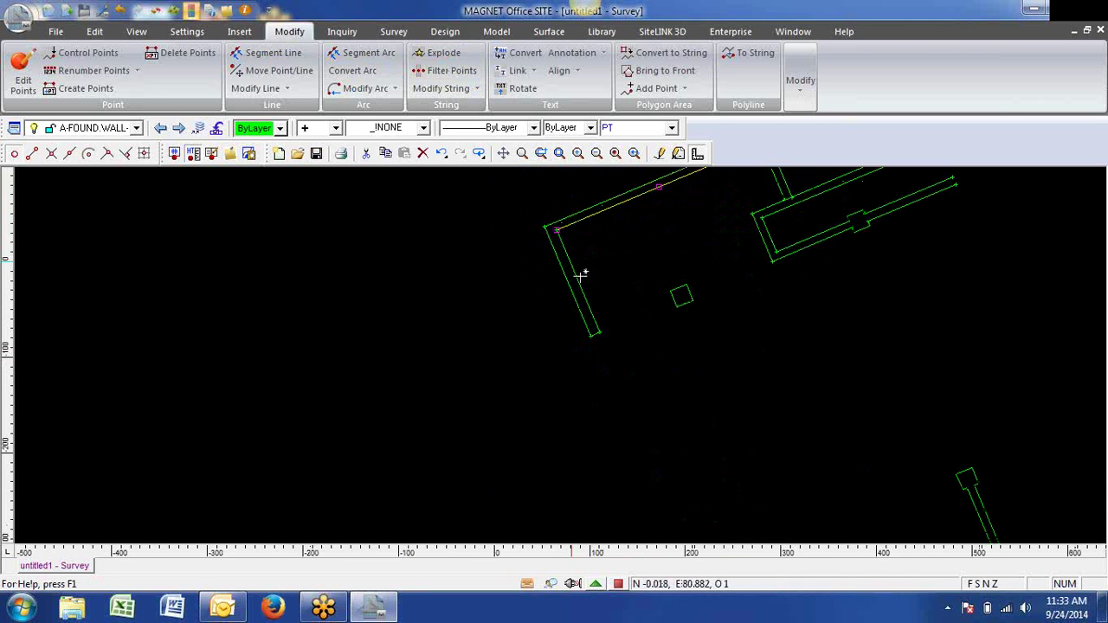
{"action": "scroll", "coordinate": [524, 321], "scroll_direction": "down", "scroll_amount": 3}
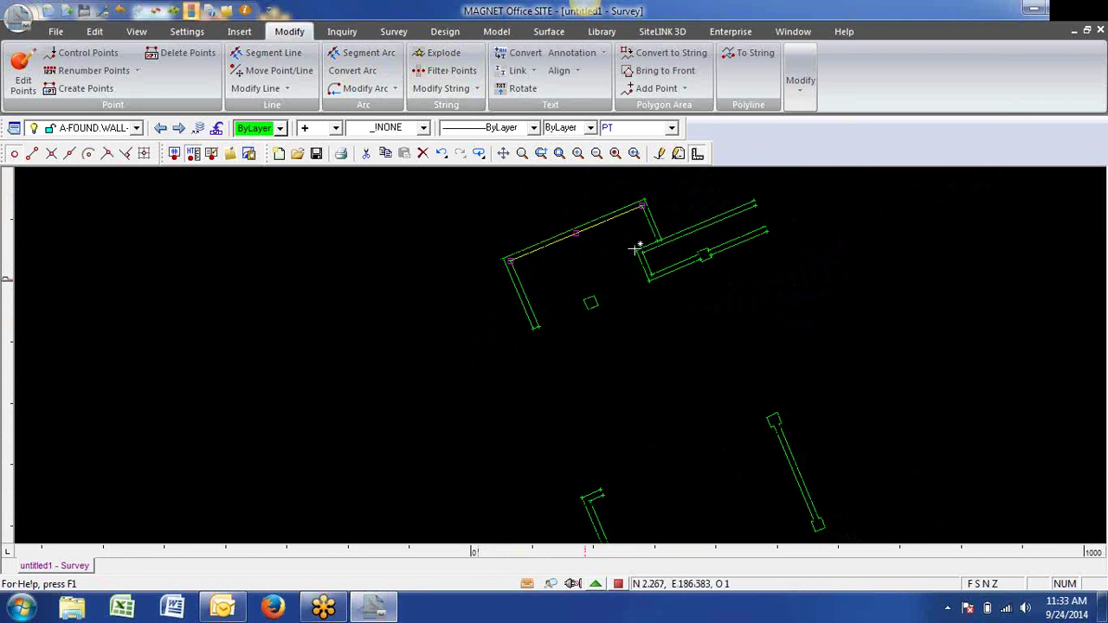
{"action": "scroll", "coordinate": [636, 249], "scroll_direction": "down", "scroll_amount": 4}
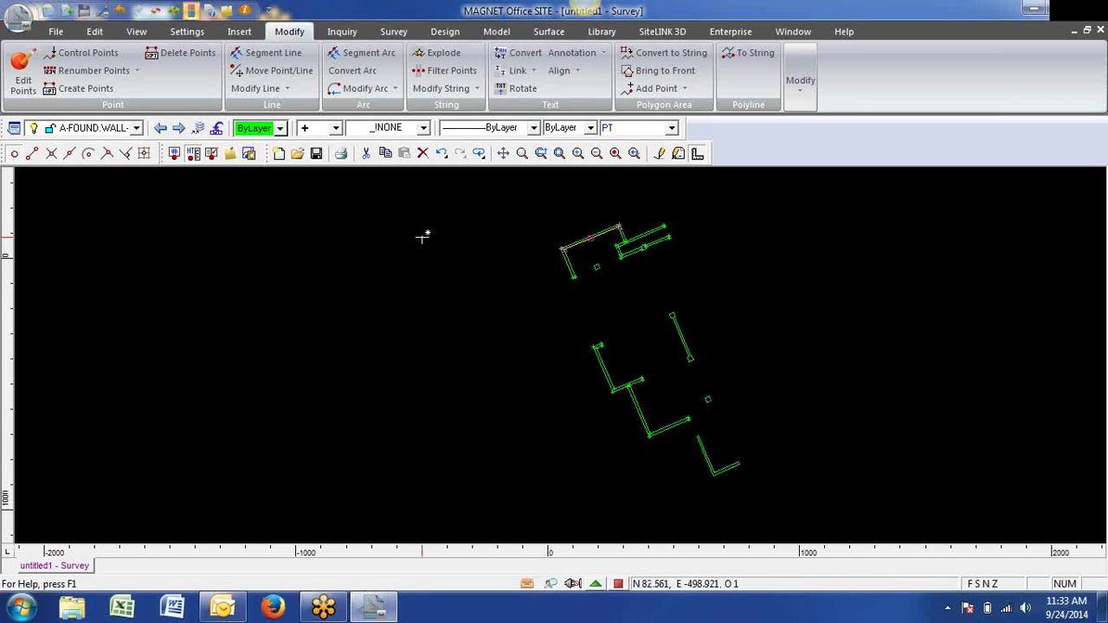
{"action": "key", "text": "Escape"}
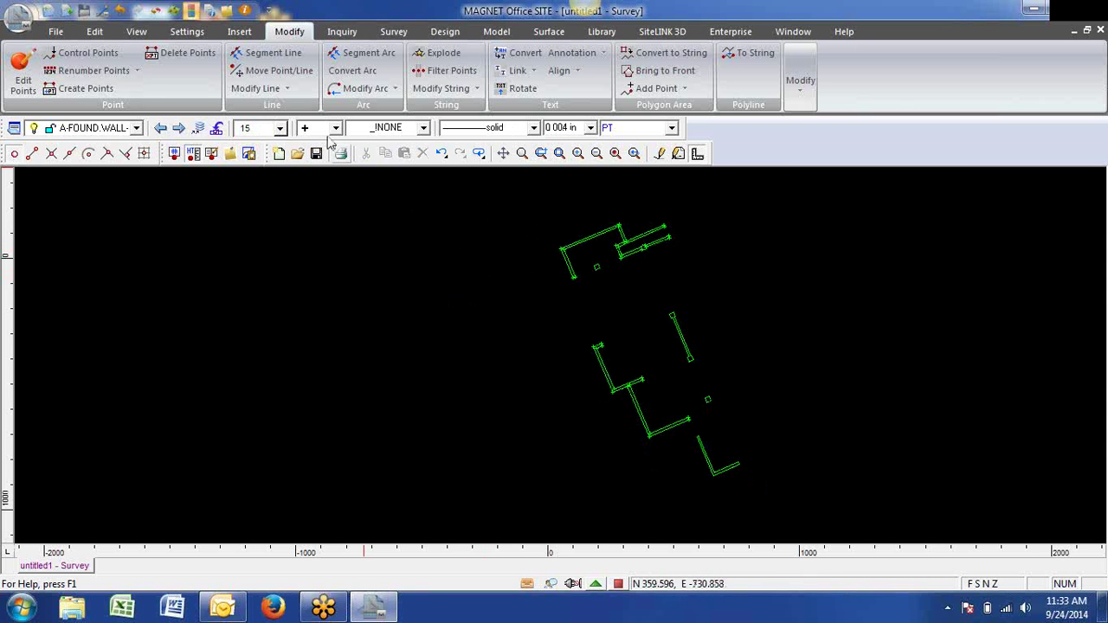
Turn on the display of point numbers in the drawing alongside the point heights.
{"action": "left_click", "coordinate": [135, 31]}
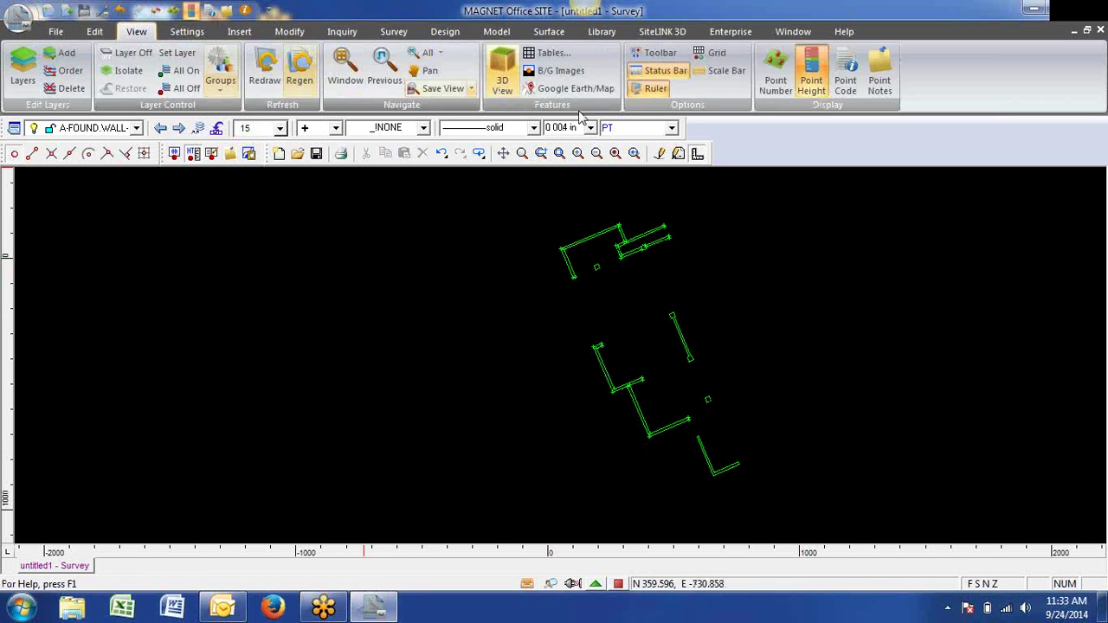
{"action": "left_click", "coordinate": [780, 78]}
{"action": "left_click", "coordinate": [812, 78]}
{"action": "scroll", "coordinate": [611, 349], "scroll_direction": "up", "scroll_amount": 3}
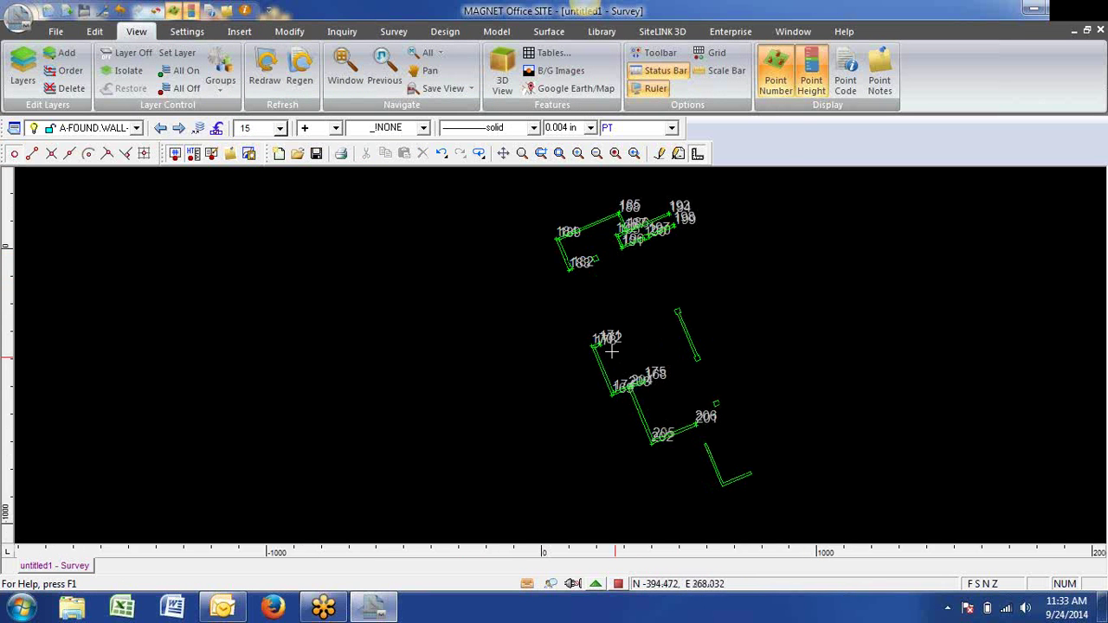
Examine the point numbers along the foundation walls to see which wall corners have points and which have none.
{"action": "scroll", "coordinate": [598, 352], "scroll_direction": "up", "scroll_amount": 5}
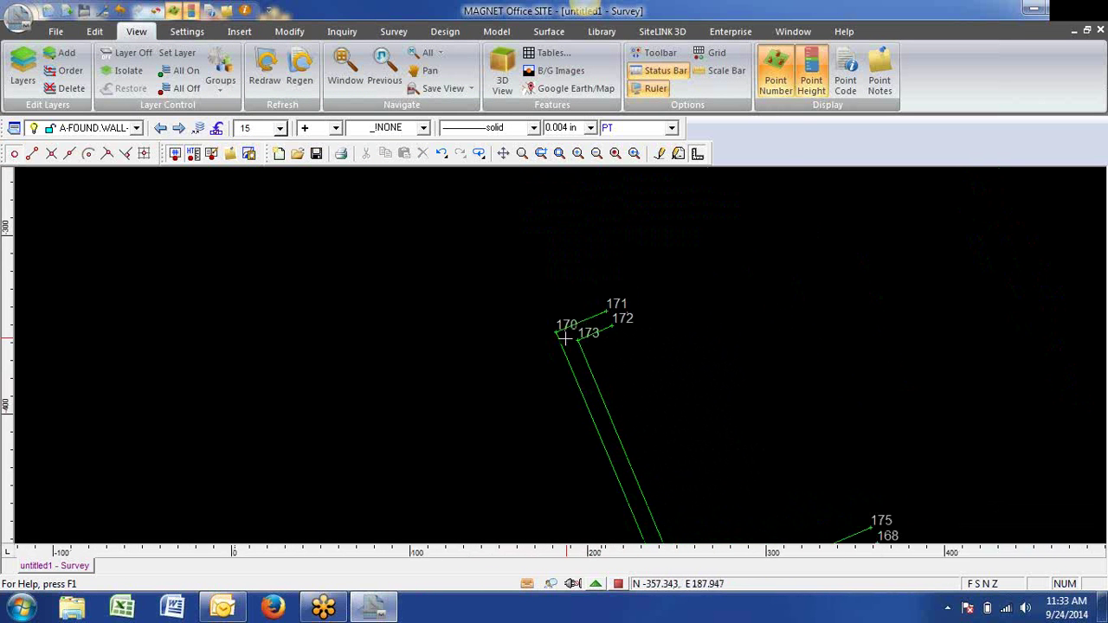
{"action": "scroll", "coordinate": [512, 290], "scroll_direction": "up", "scroll_amount": 2}
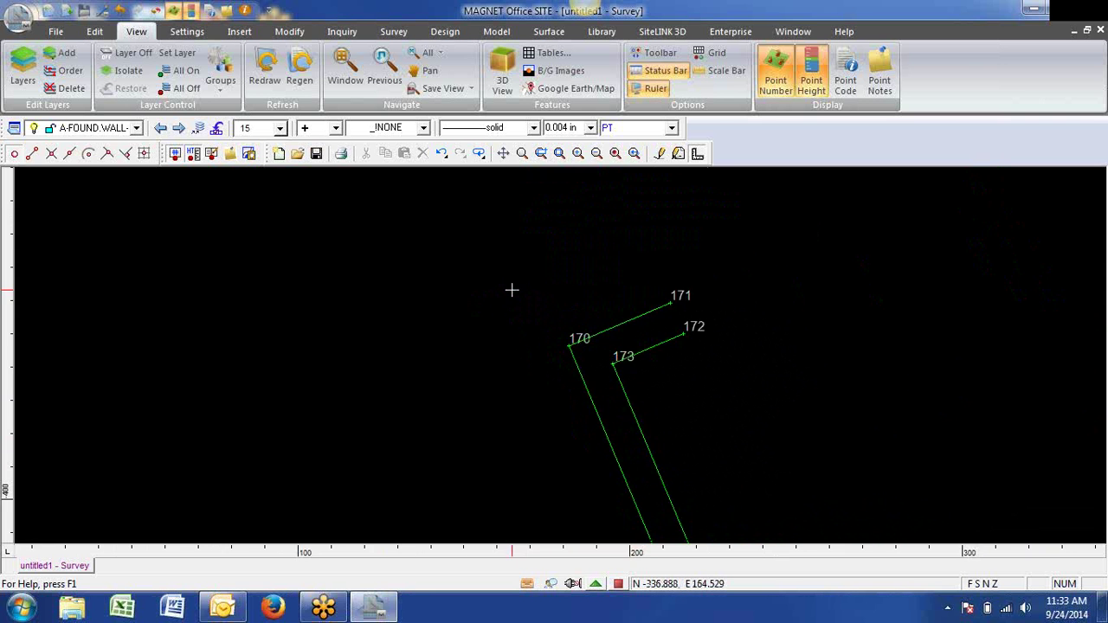
{"action": "scroll", "coordinate": [512, 289], "scroll_direction": "down", "scroll_amount": 1}
{"action": "scroll", "coordinate": [505, 261], "scroll_direction": "down", "scroll_amount": 4}
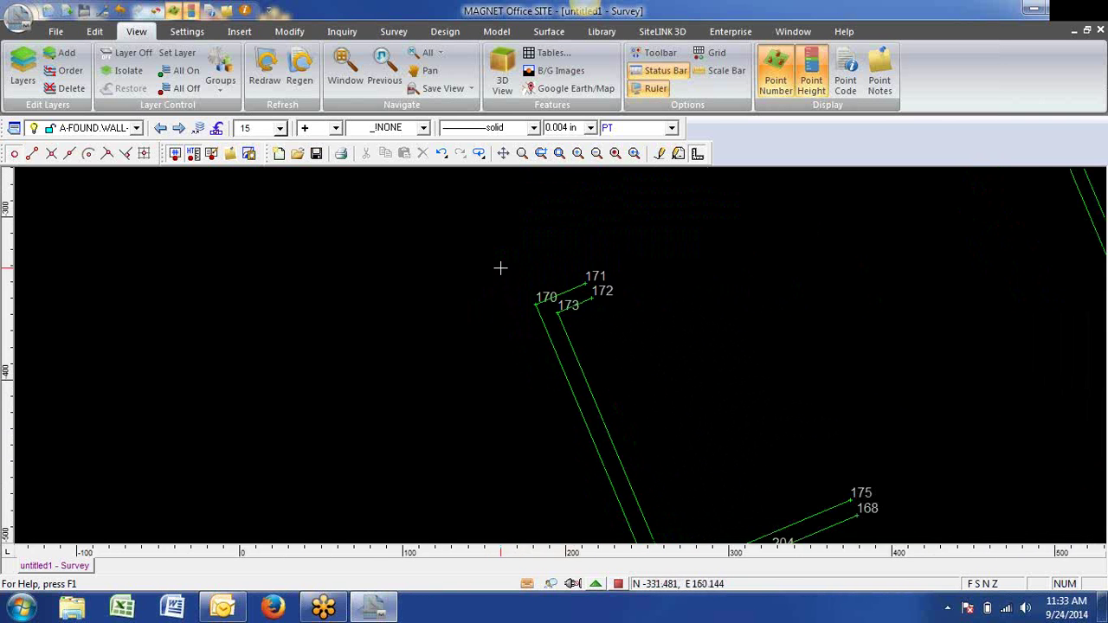
{"action": "scroll", "coordinate": [879, 284], "scroll_direction": "down", "scroll_amount": 1}
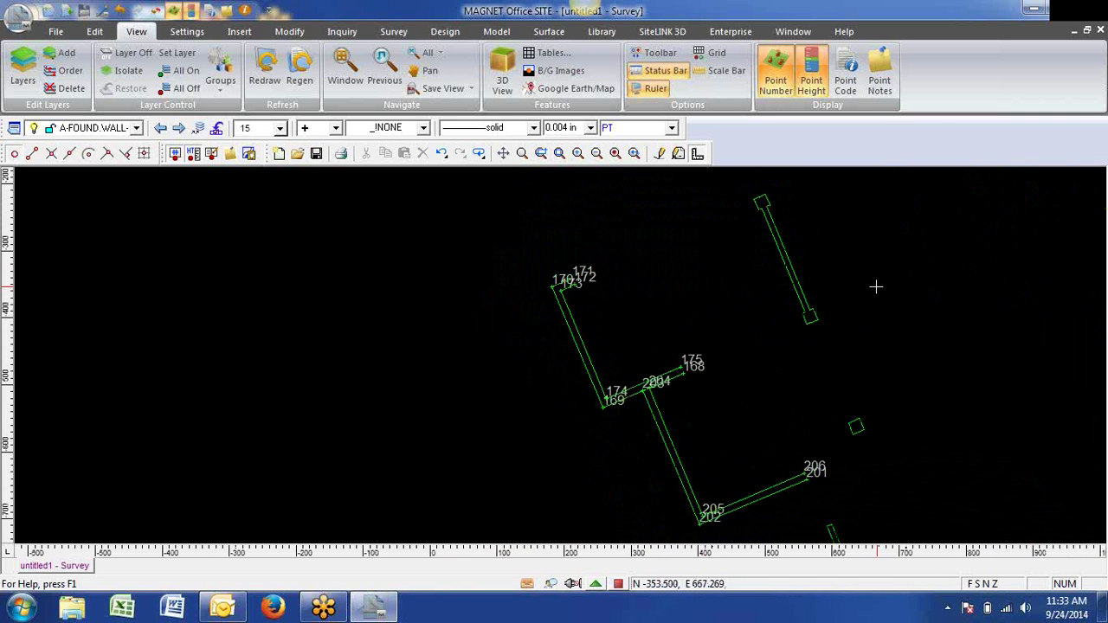
{"action": "scroll", "coordinate": [825, 269], "scroll_direction": "down", "scroll_amount": 1}
{"action": "scroll", "coordinate": [579, 251], "scroll_direction": "down", "scroll_amount": 2}
{"action": "scroll", "coordinate": [822, 359], "scroll_direction": "down", "scroll_amount": 3}
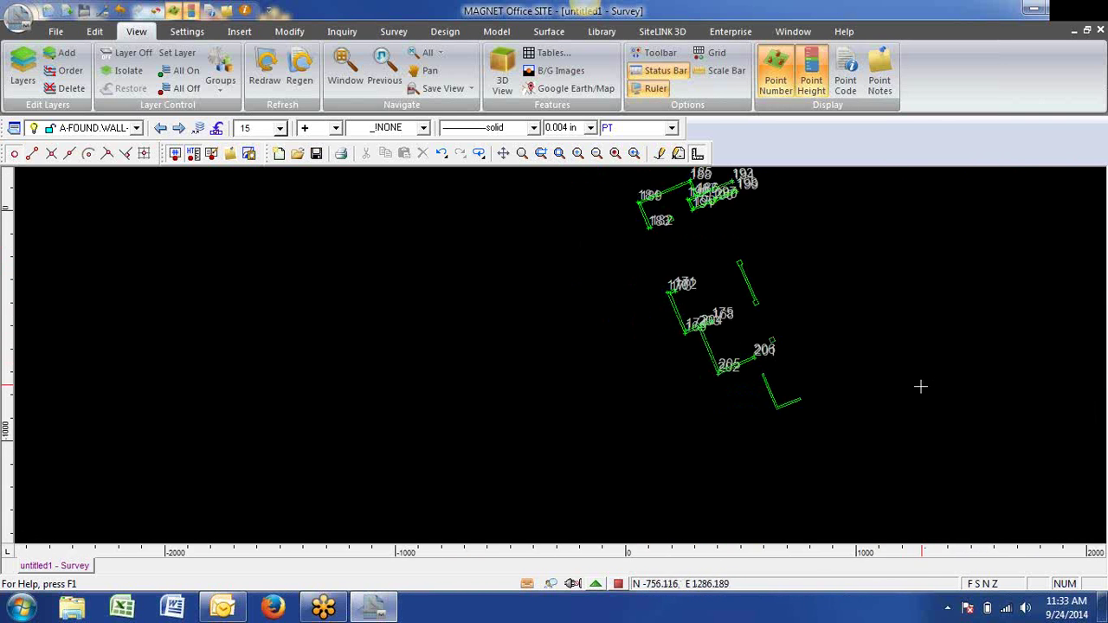
{"action": "scroll", "coordinate": [758, 193], "scroll_direction": "up", "scroll_amount": 2}
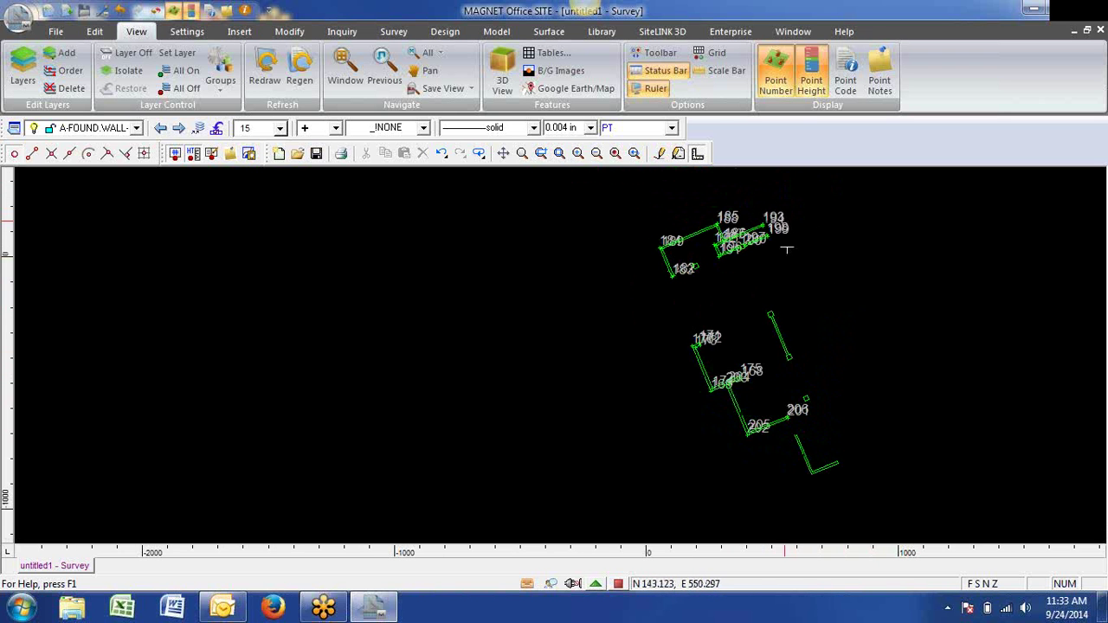
{"action": "scroll", "coordinate": [795, 318], "scroll_direction": "up", "scroll_amount": 4}
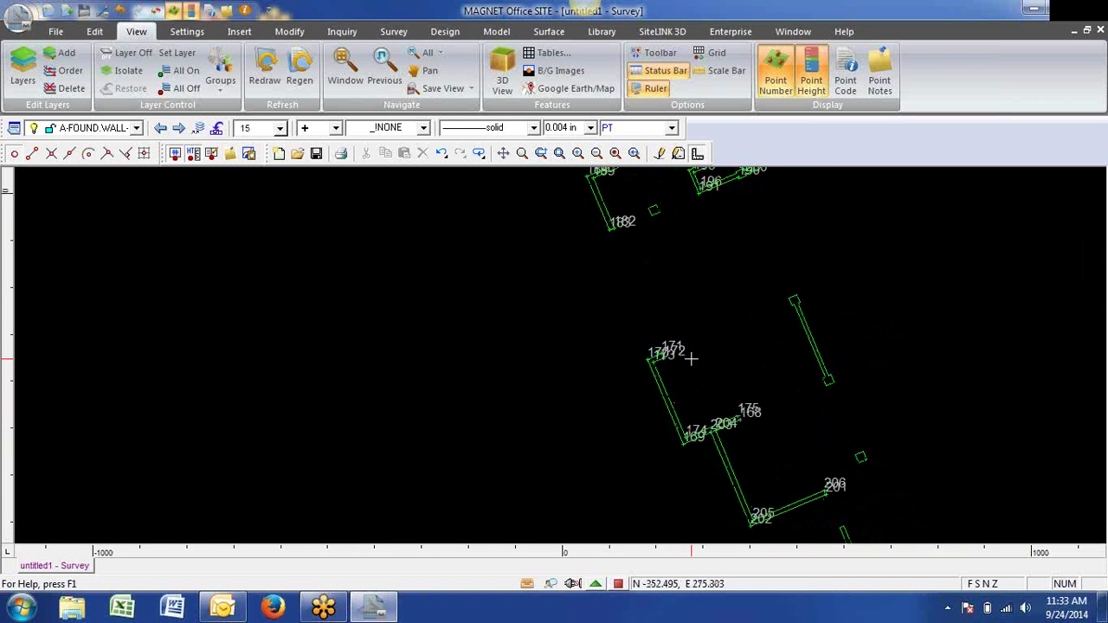
{"action": "scroll", "coordinate": [661, 367], "scroll_direction": "up", "scroll_amount": 10}
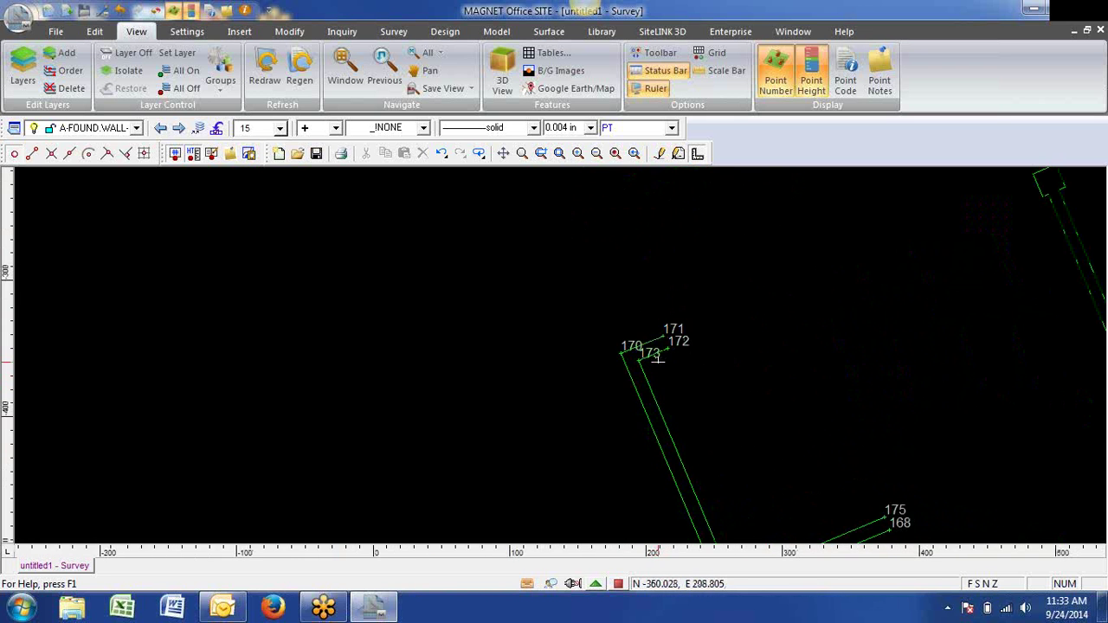
{"action": "scroll", "coordinate": [494, 324], "scroll_direction": "down", "scroll_amount": 4}
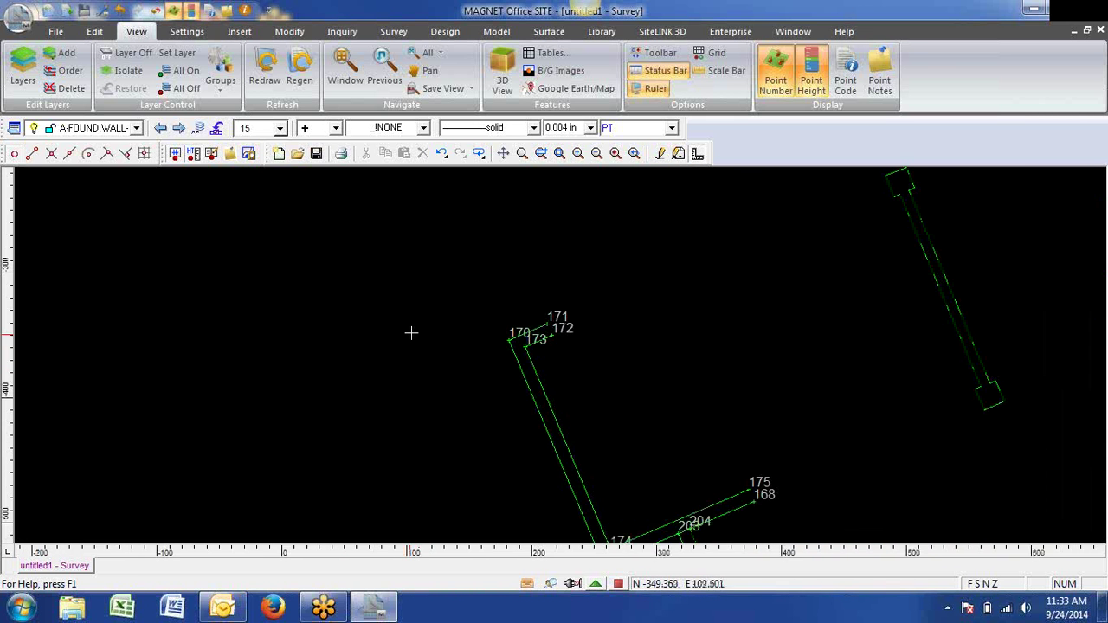
{"action": "scroll", "coordinate": [959, 415], "scroll_direction": "down", "scroll_amount": 3}
{"action": "scroll", "coordinate": [796, 240], "scroll_direction": "down", "scroll_amount": 8}
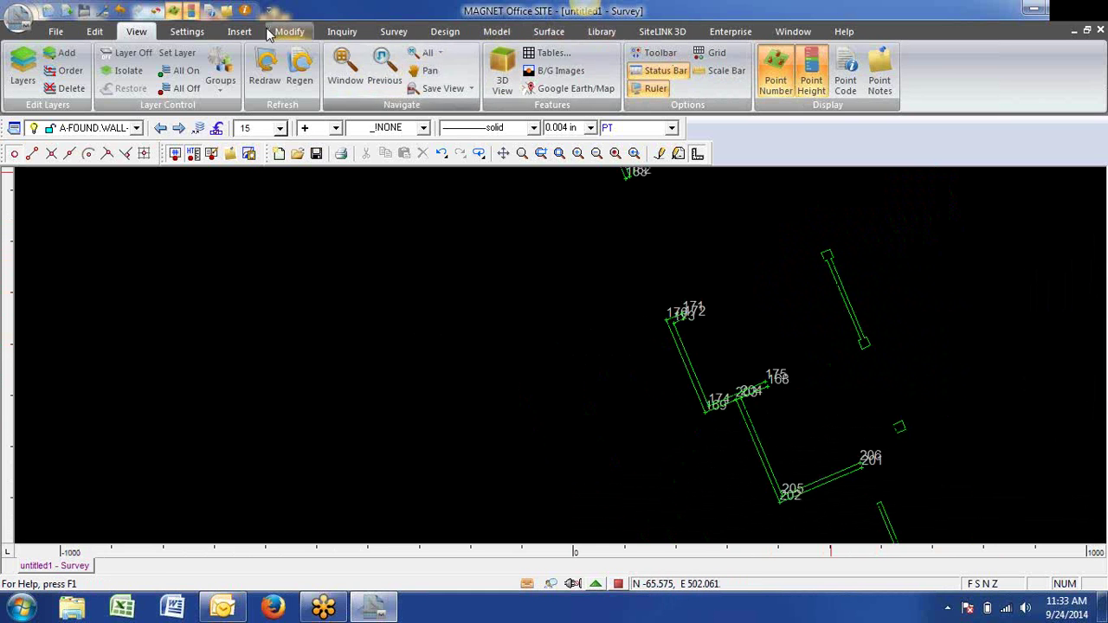
Add points 2615 and 2616 at the right-hand corners of the east wall's upper column, using Intersection snap and height 0.000.
{"action": "left_click", "coordinate": [242, 33]}
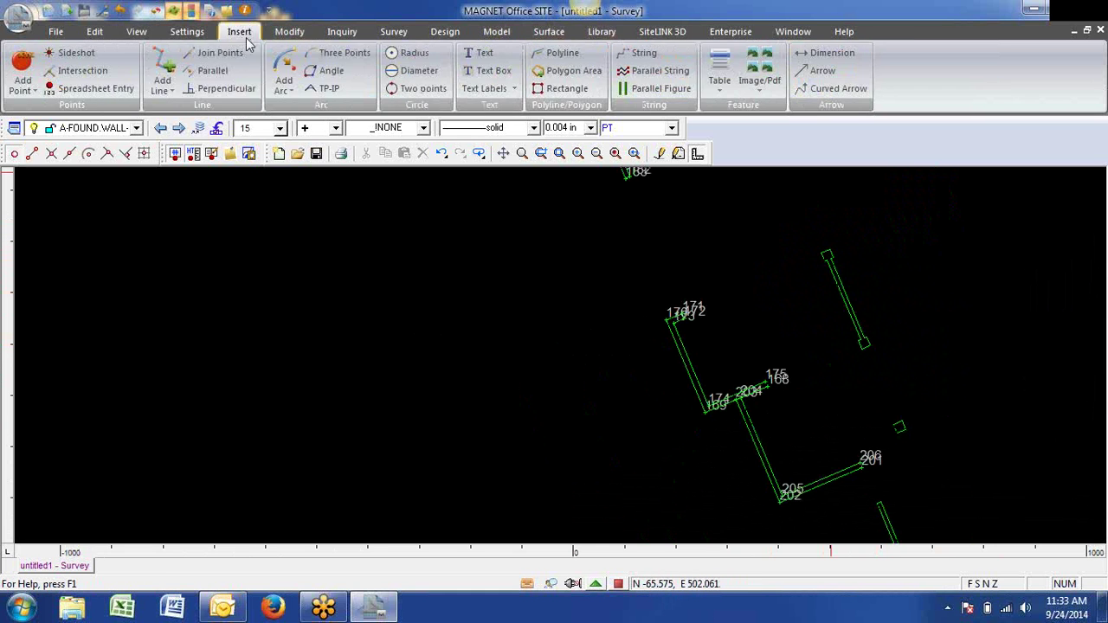
{"action": "left_click", "coordinate": [22, 69]}
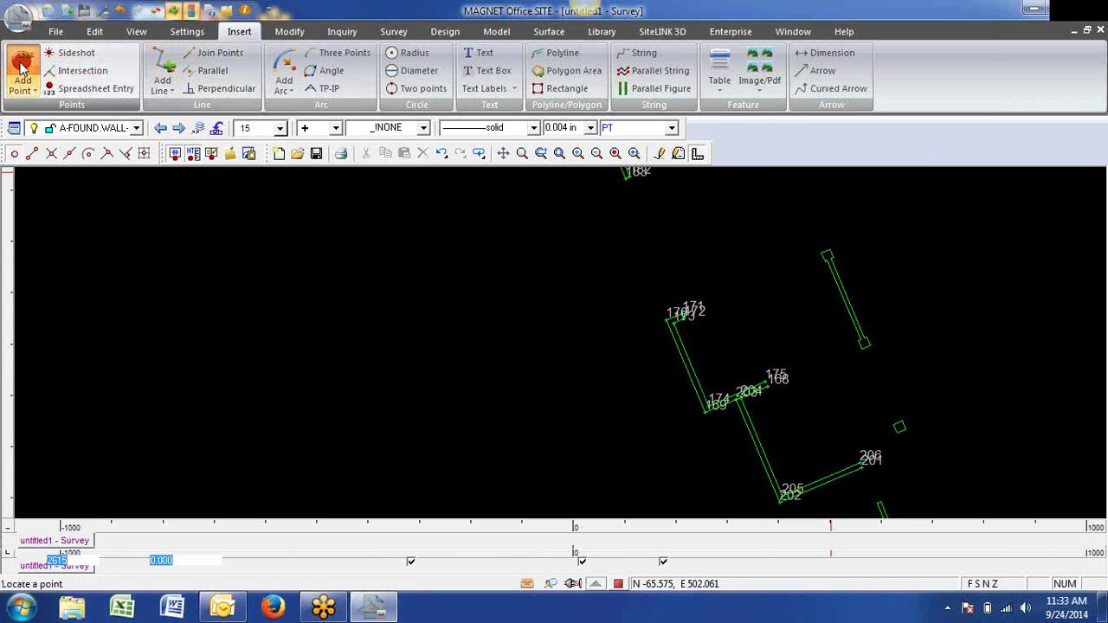
{"action": "scroll", "coordinate": [827, 245], "scroll_direction": "up", "scroll_amount": 2}
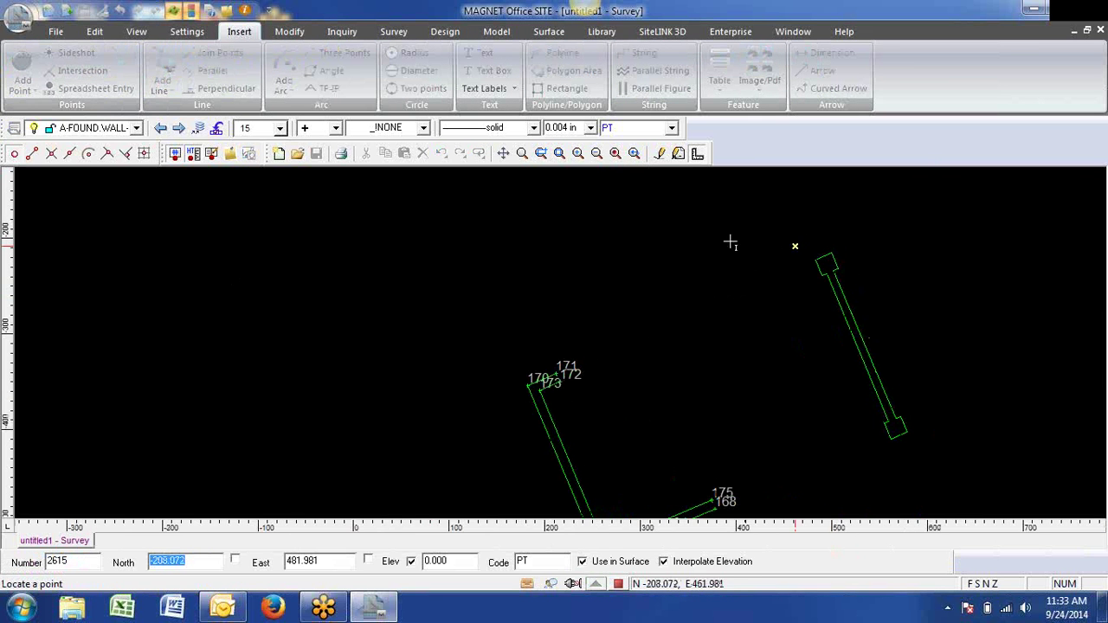
{"action": "left_click", "coordinate": [52, 156]}
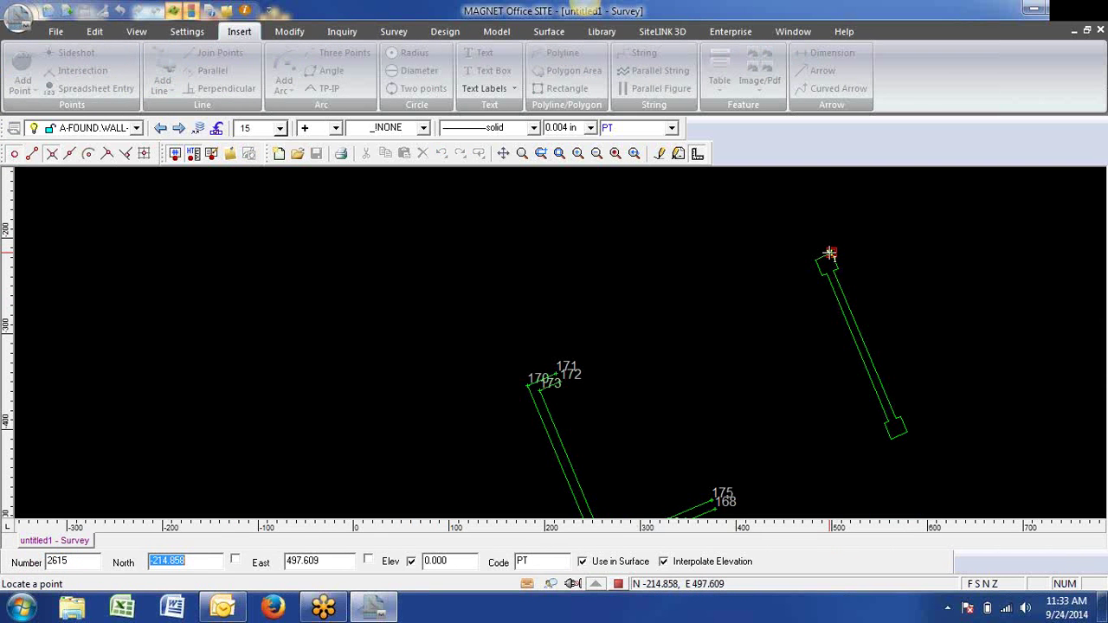
{"action": "left_click", "coordinate": [830, 254]}
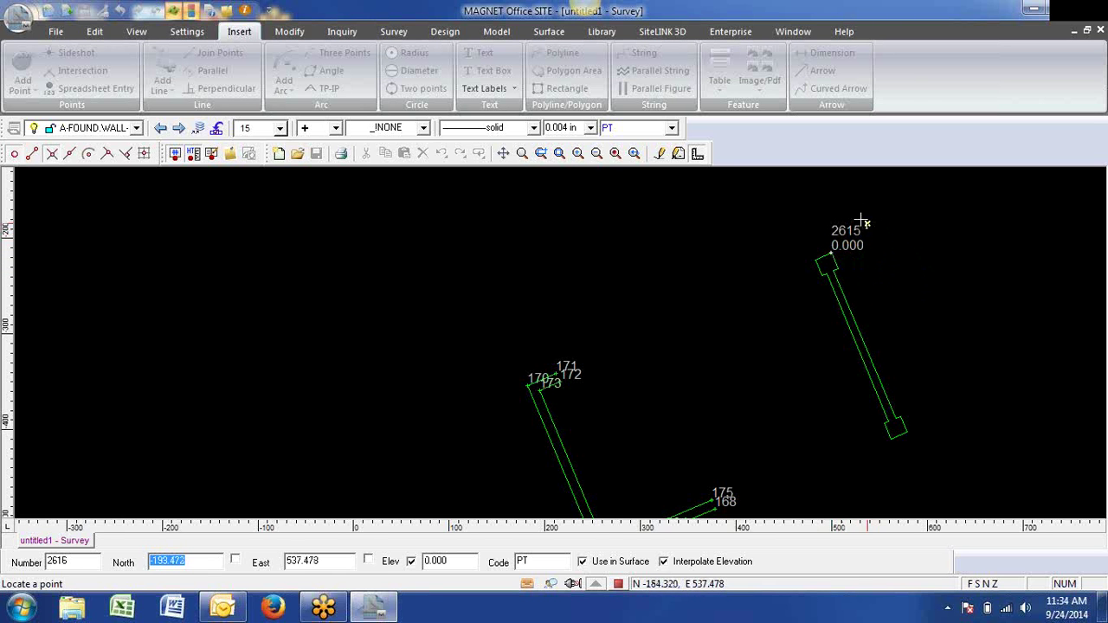
{"action": "left_click", "coordinate": [838, 270]}
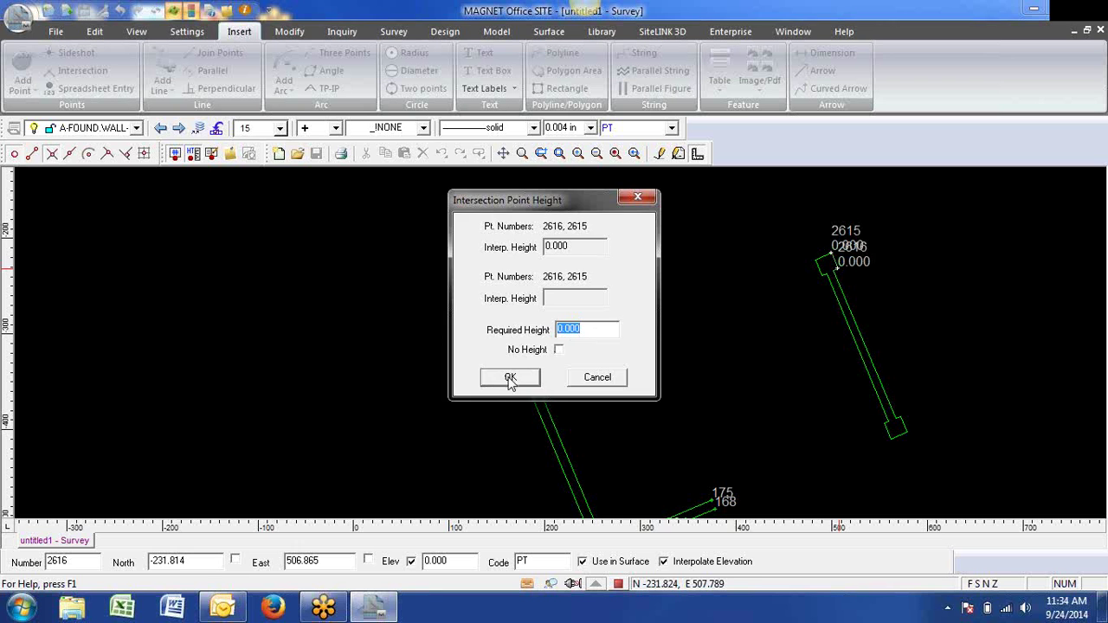
{"action": "left_click", "coordinate": [511, 381]}
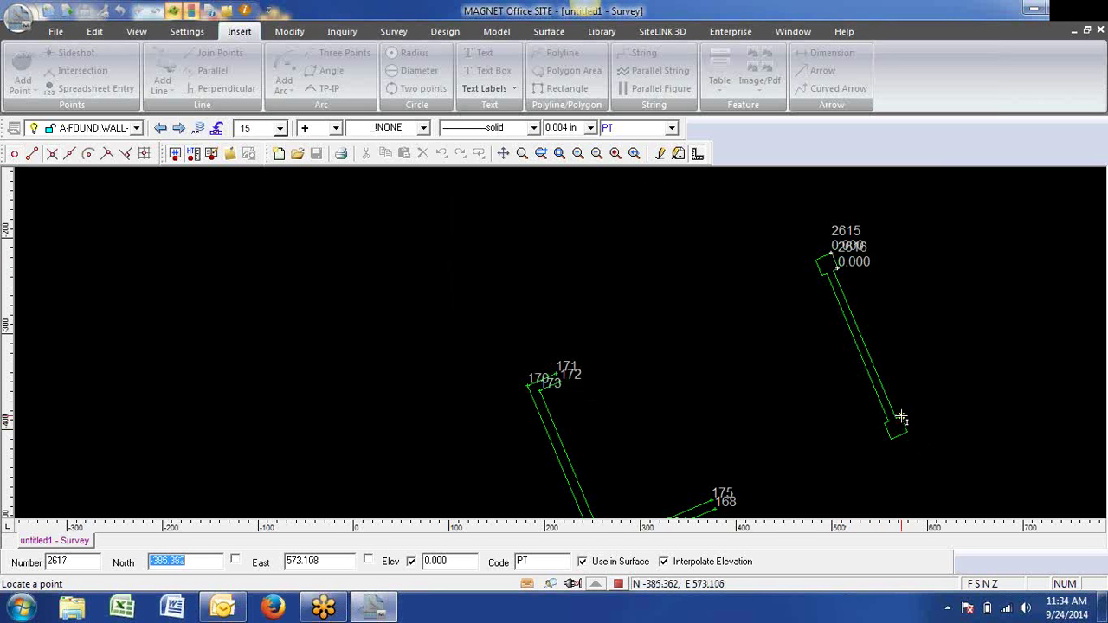
Add points 2617, 2618 and 2619 at the upper-right, lower-right and lower-left corners of the east wall's lower column, with height 0.000.
{"action": "scroll", "coordinate": [898, 418], "scroll_direction": "up", "scroll_amount": 3}
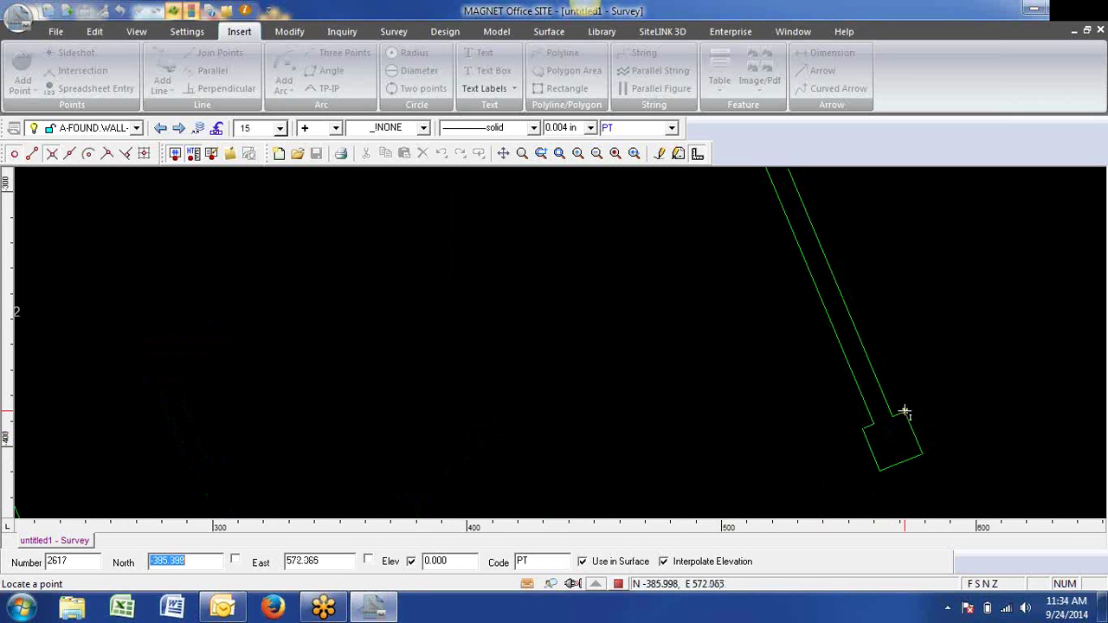
{"action": "left_click", "coordinate": [904, 412]}
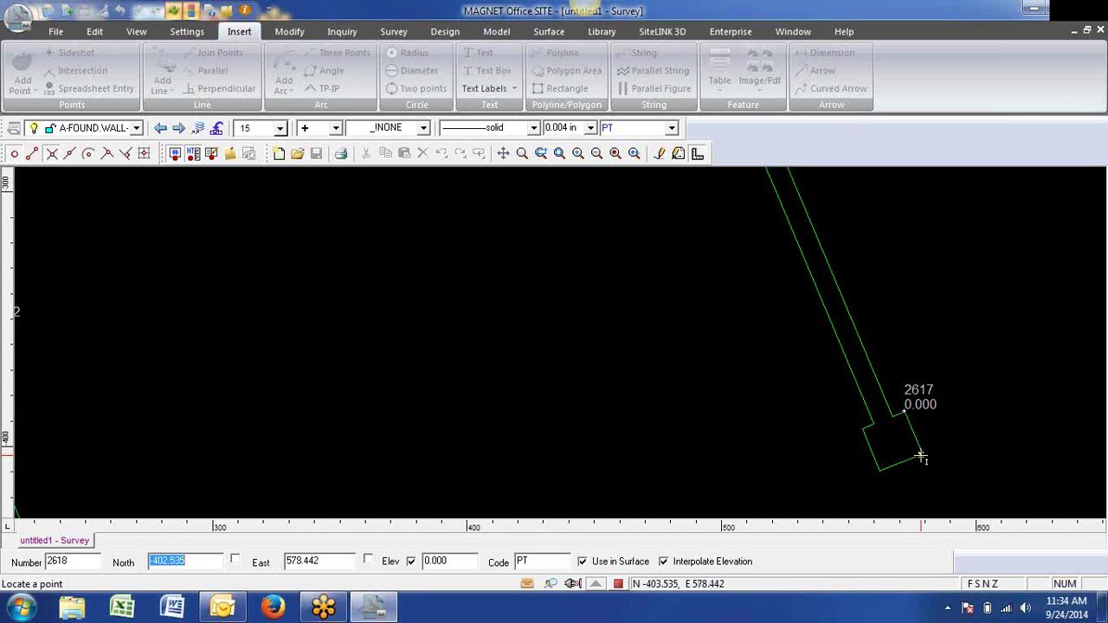
{"action": "left_click", "coordinate": [922, 456]}
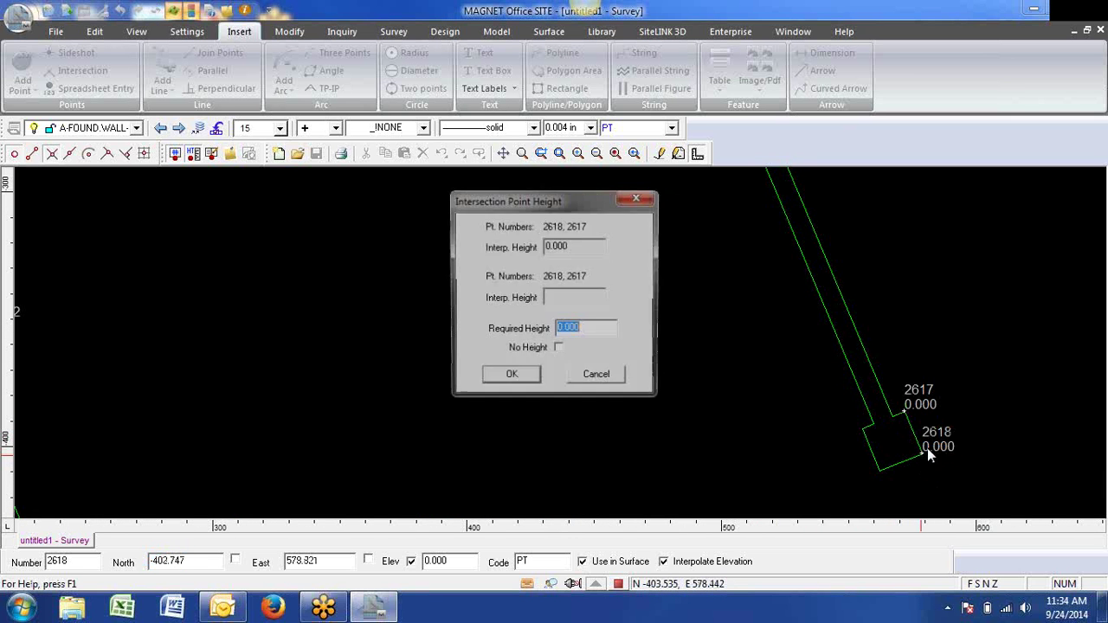
{"action": "left_click", "coordinate": [511, 375]}
{"action": "scroll", "coordinate": [866, 334], "scroll_direction": "down", "scroll_amount": 6}
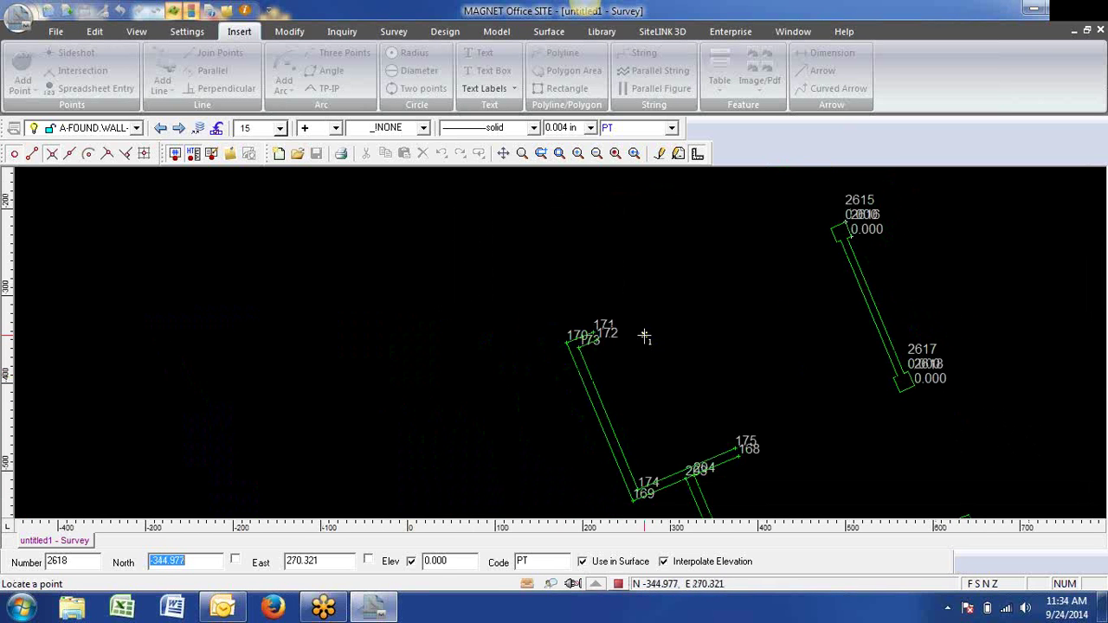
{"action": "scroll", "coordinate": [823, 378], "scroll_direction": "up", "scroll_amount": 6}
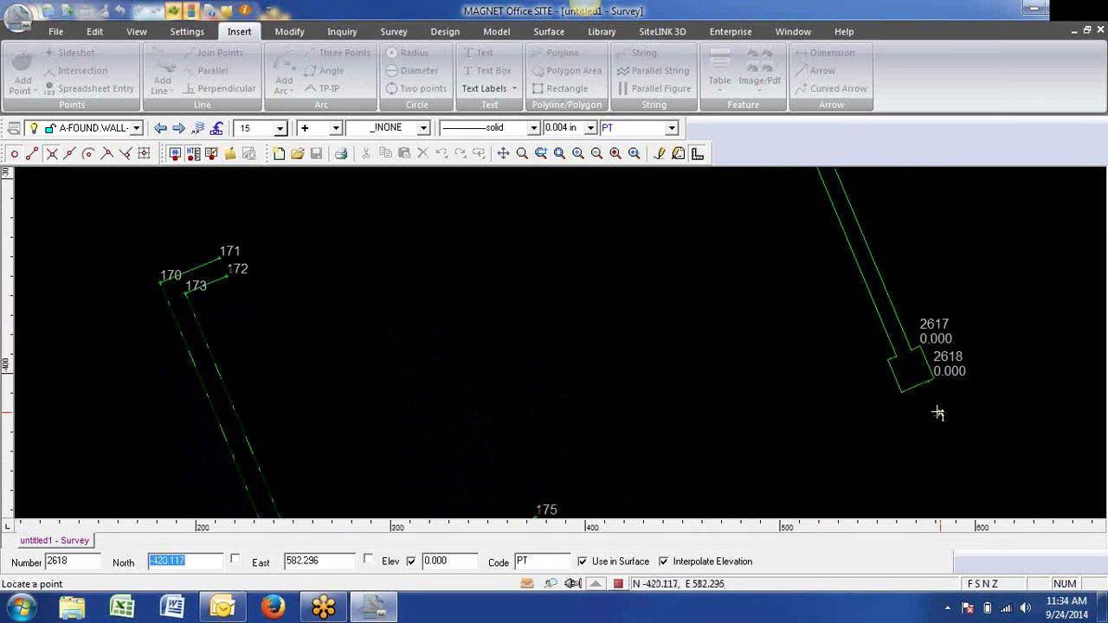
{"action": "left_click", "coordinate": [894, 382]}
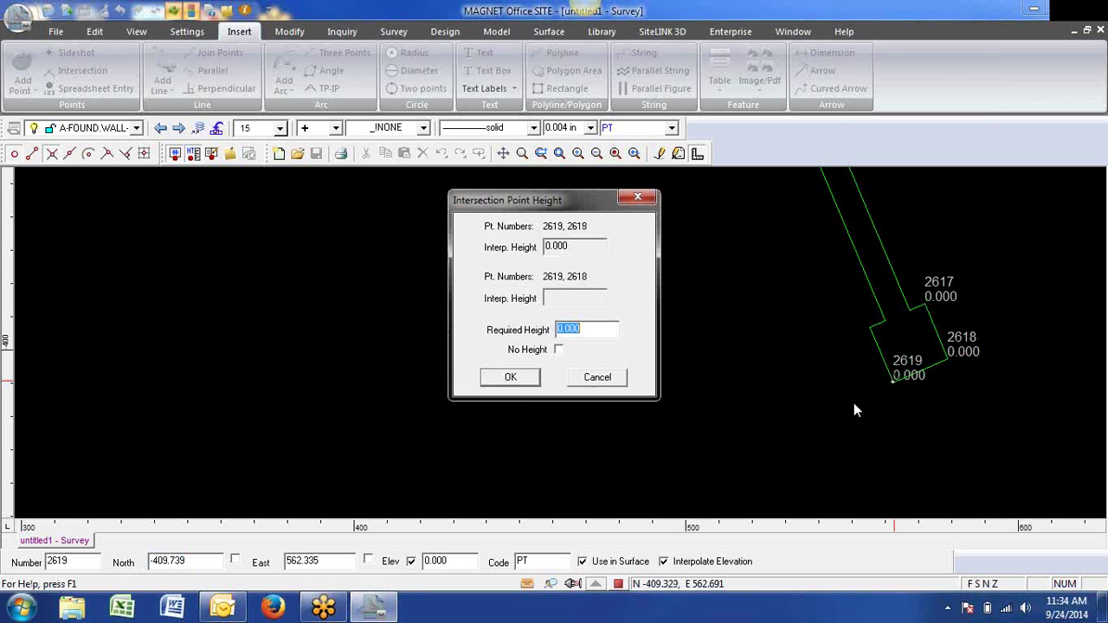
{"action": "left_click", "coordinate": [534, 374]}
{"action": "scroll", "coordinate": [773, 324], "scroll_direction": "down", "scroll_amount": 4}
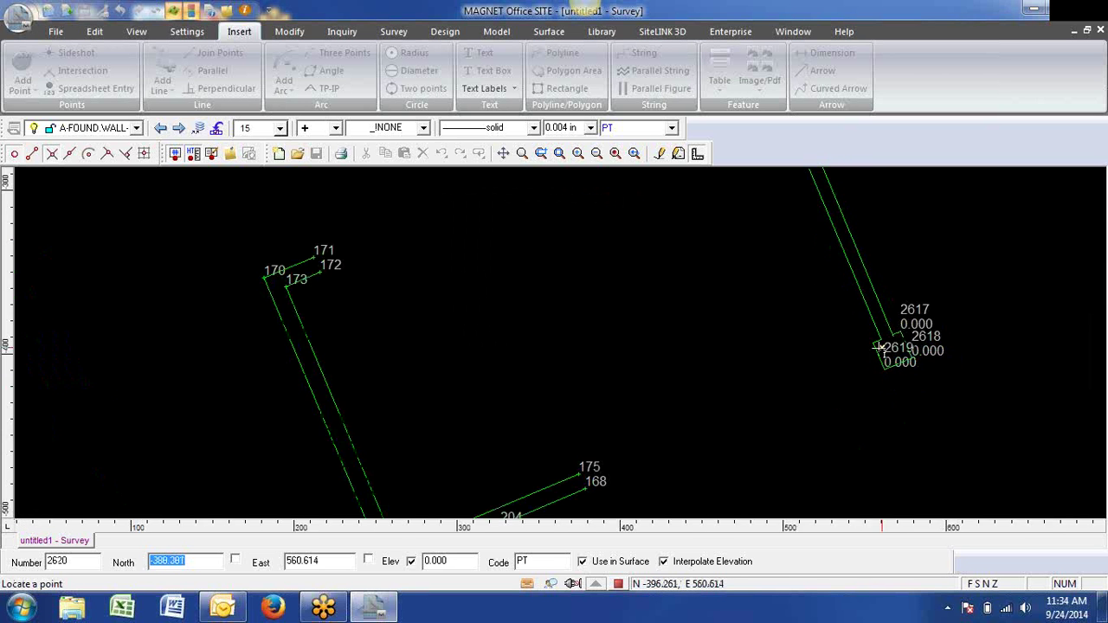
{"action": "scroll", "coordinate": [772, 325], "scroll_direction": "down", "scroll_amount": 6}
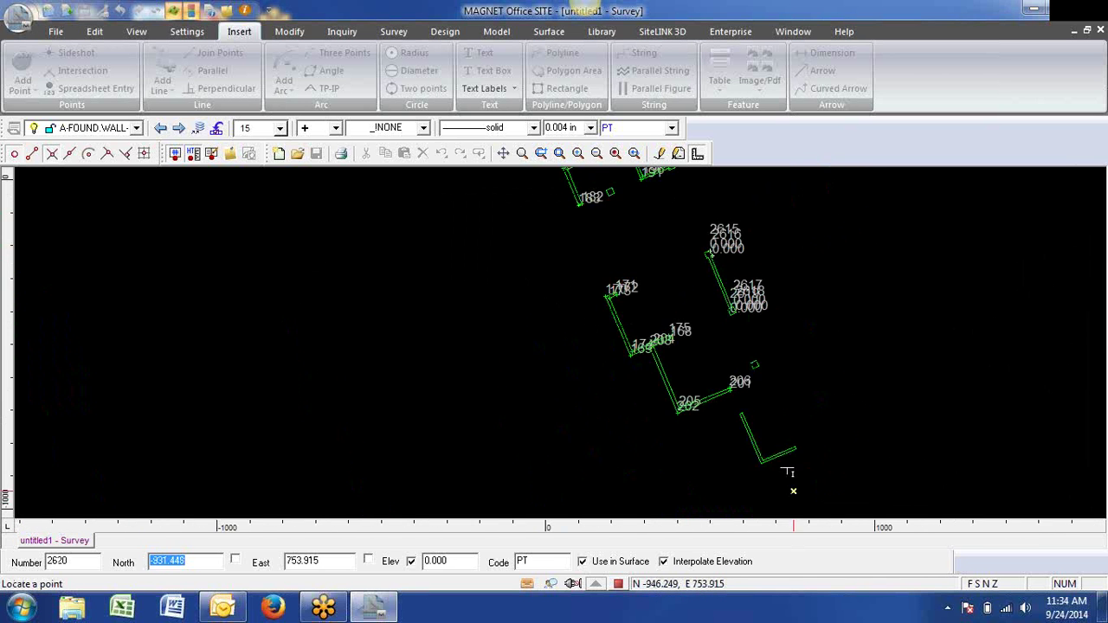
Renumber all the points in number order from start number 5000 and close the renumbering report without saving it.
{"action": "scroll", "coordinate": [816, 441], "scroll_direction": "down", "scroll_amount": 1}
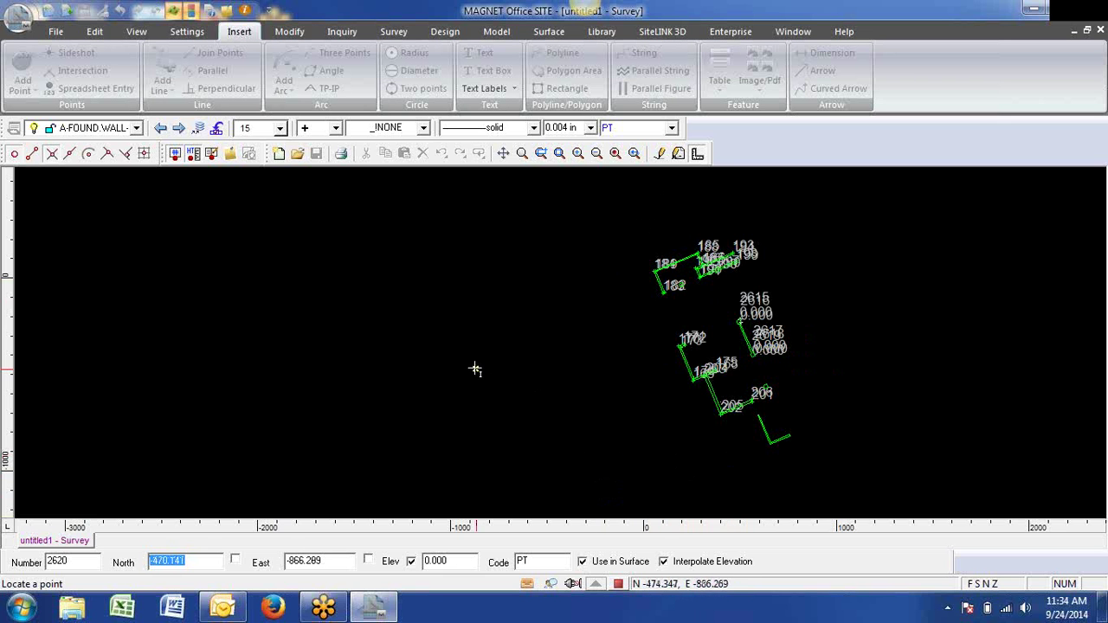
{"action": "key", "text": "Escape"}
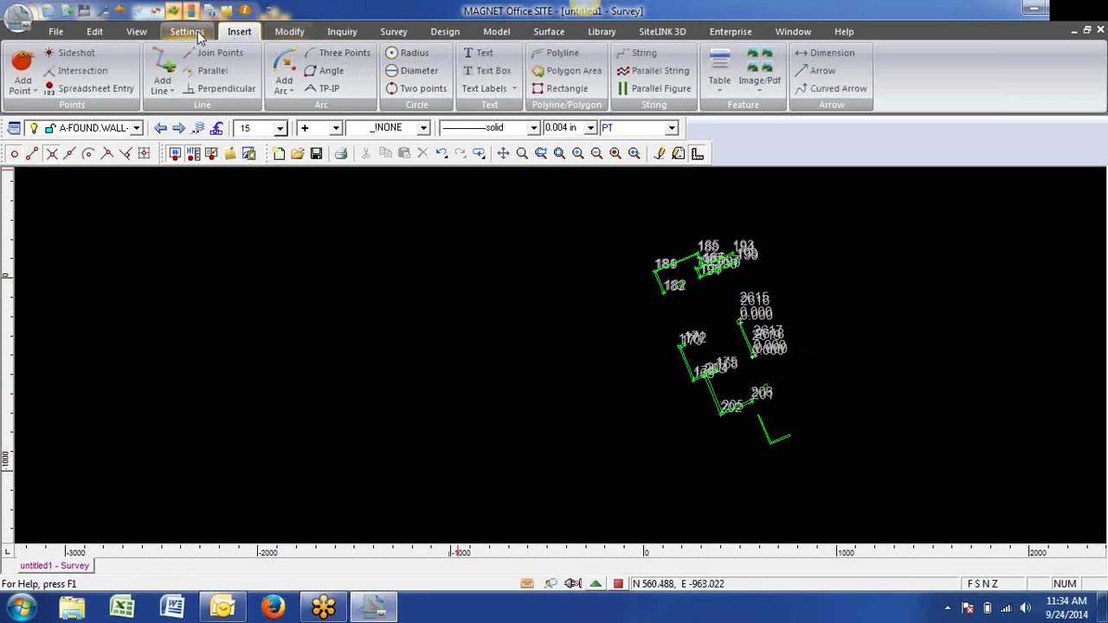
{"action": "left_click", "coordinate": [291, 32]}
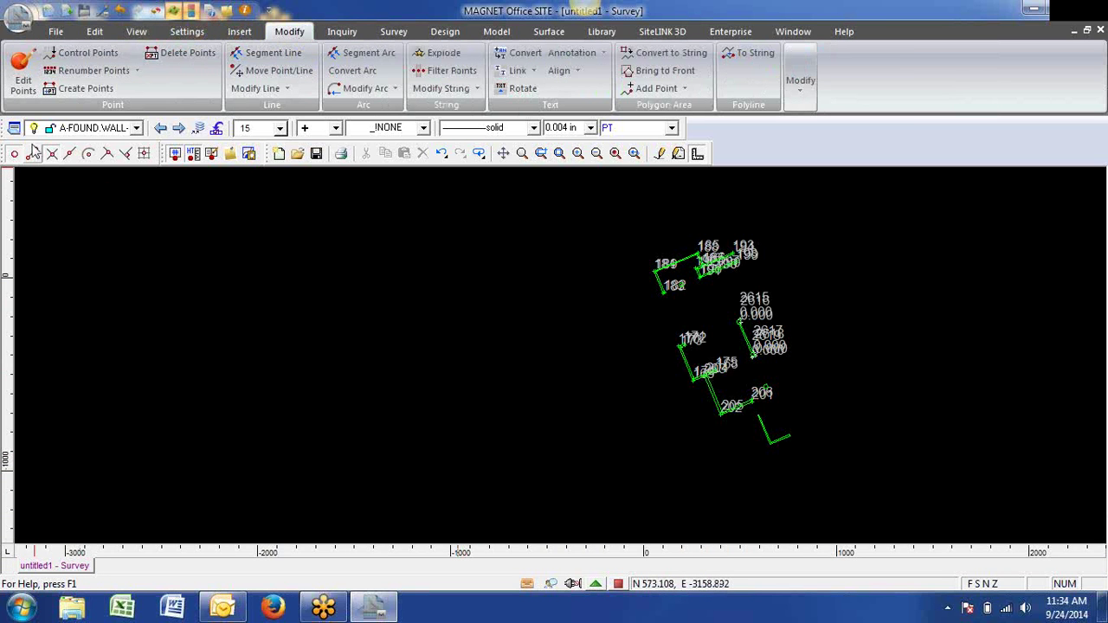
{"action": "left_click", "coordinate": [90, 76]}
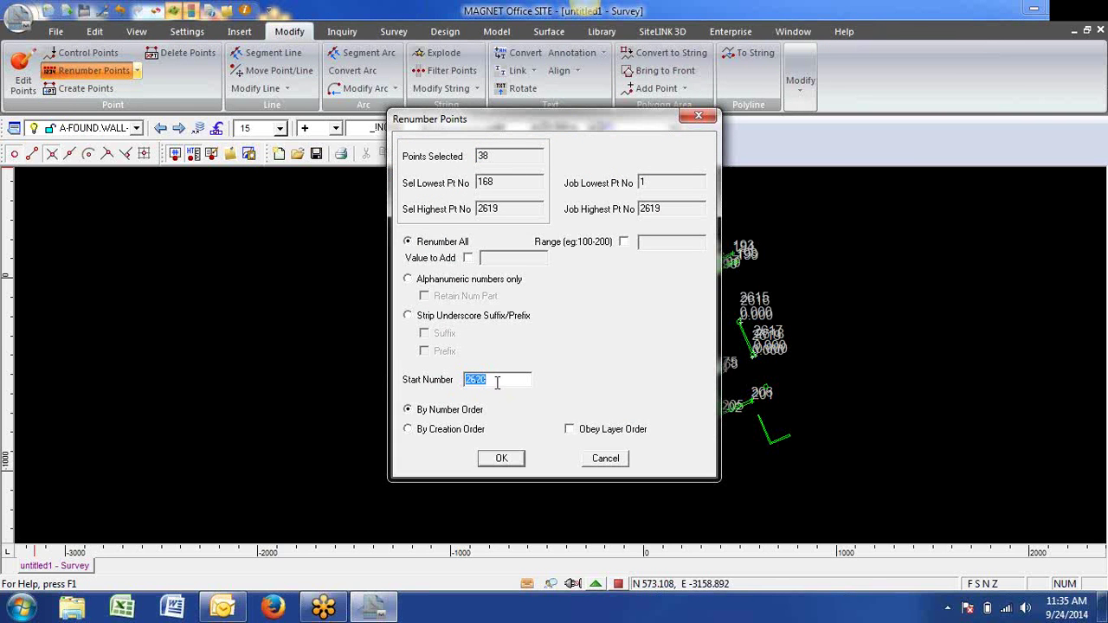
{"action": "type", "text": "5000"}
{"action": "left_click", "coordinate": [501, 461]}
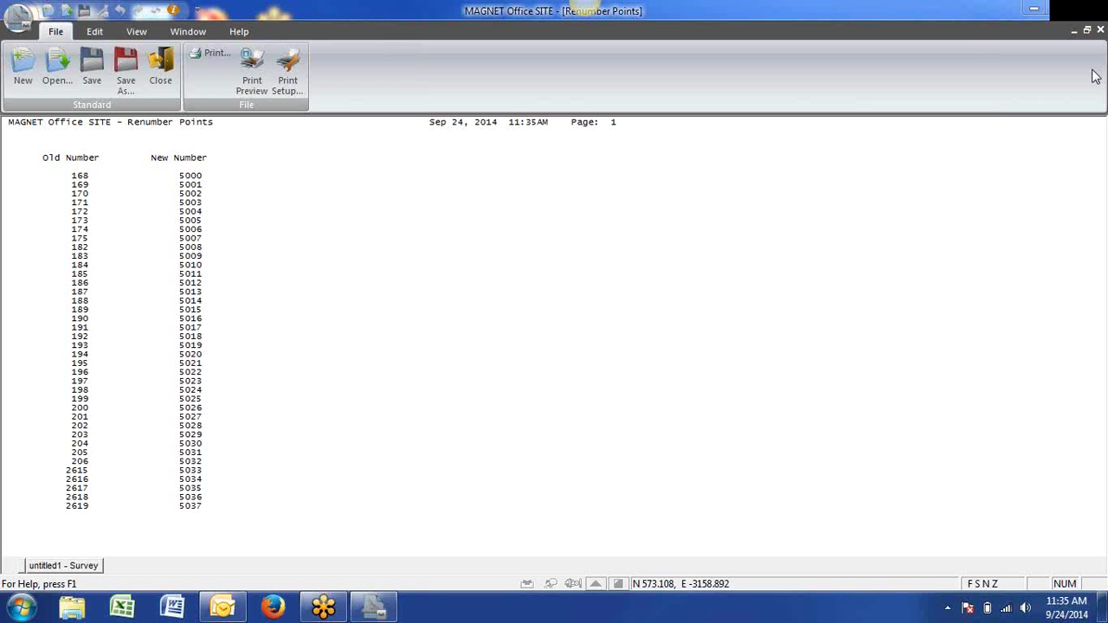
{"action": "left_click", "coordinate": [1101, 32]}
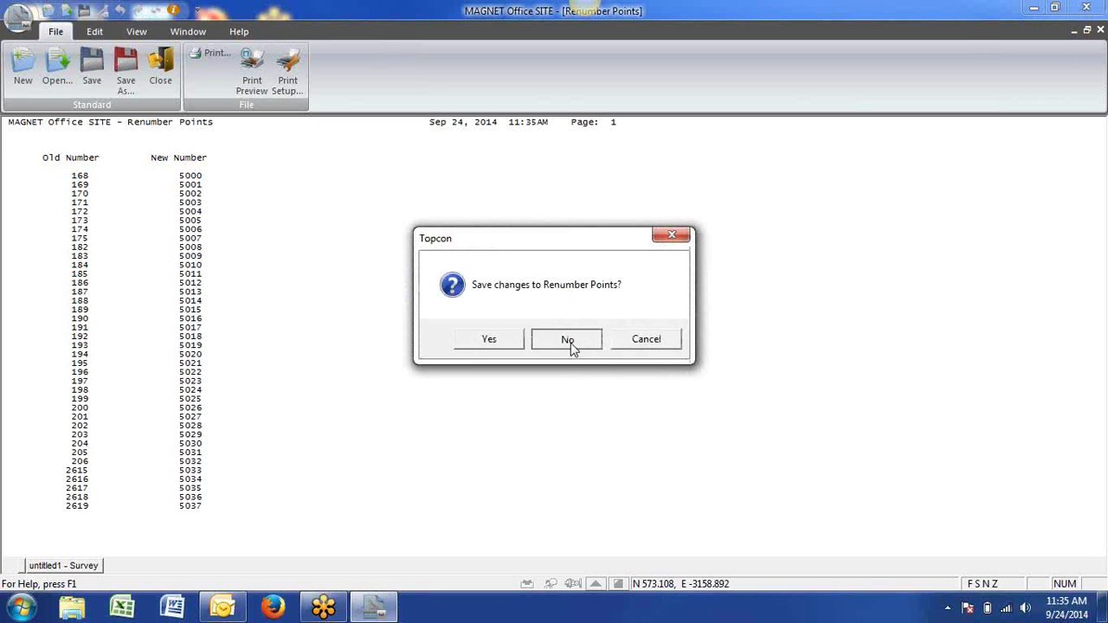
{"action": "left_click", "coordinate": [571, 342]}
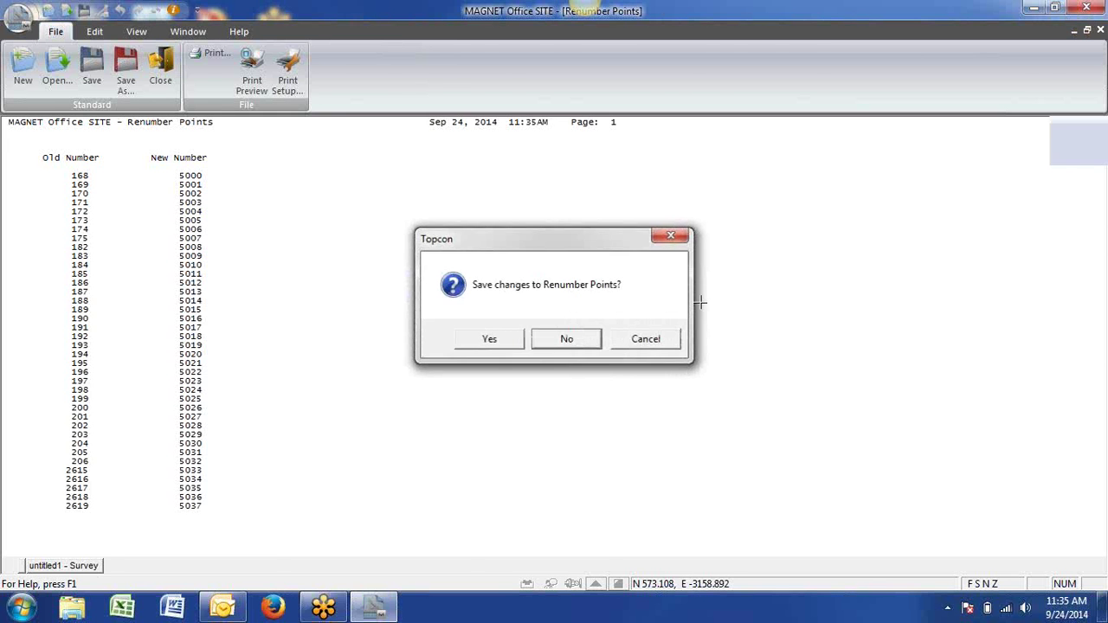
{"action": "scroll", "coordinate": [510, 268], "scroll_direction": "up", "scroll_amount": 5}
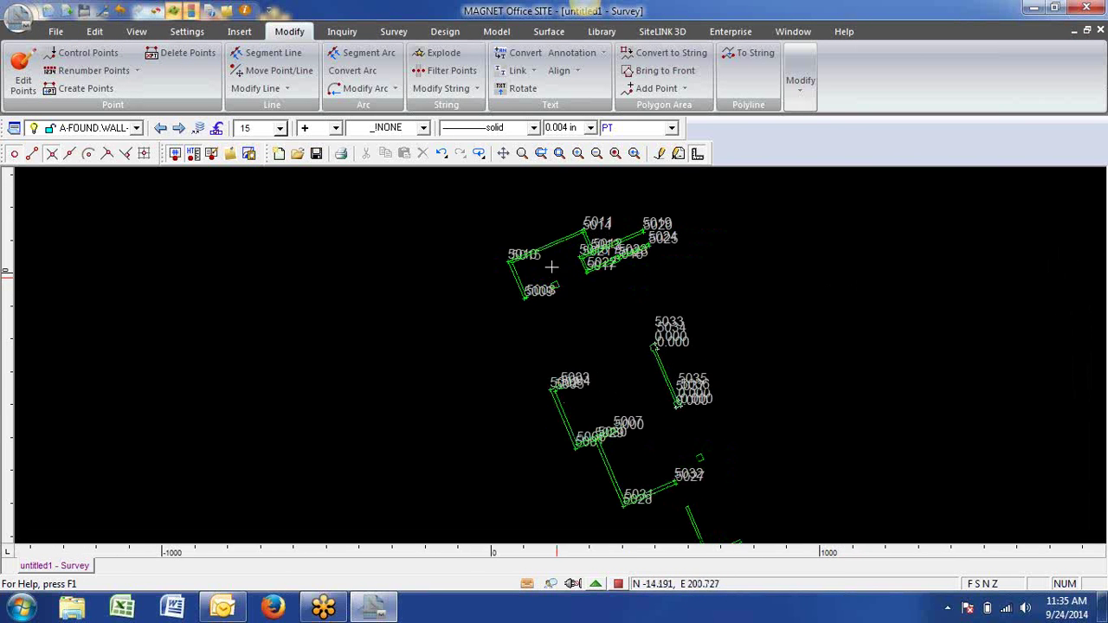
{"action": "scroll", "coordinate": [496, 275], "scroll_direction": "up", "scroll_amount": 2}
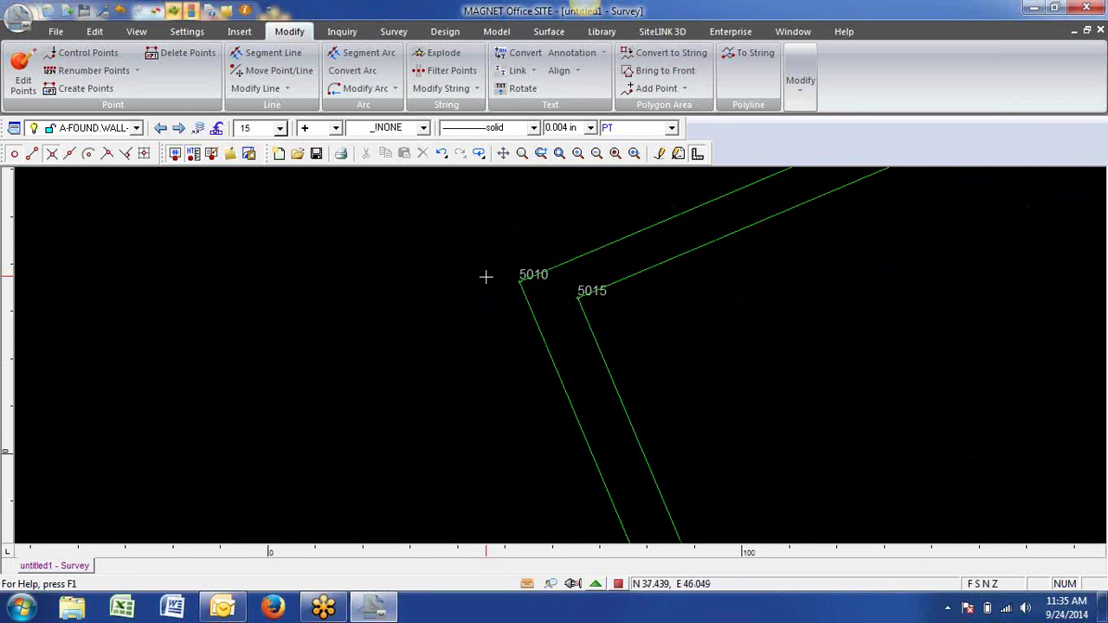
{"action": "scroll", "coordinate": [381, 259], "scroll_direction": "down", "scroll_amount": 7}
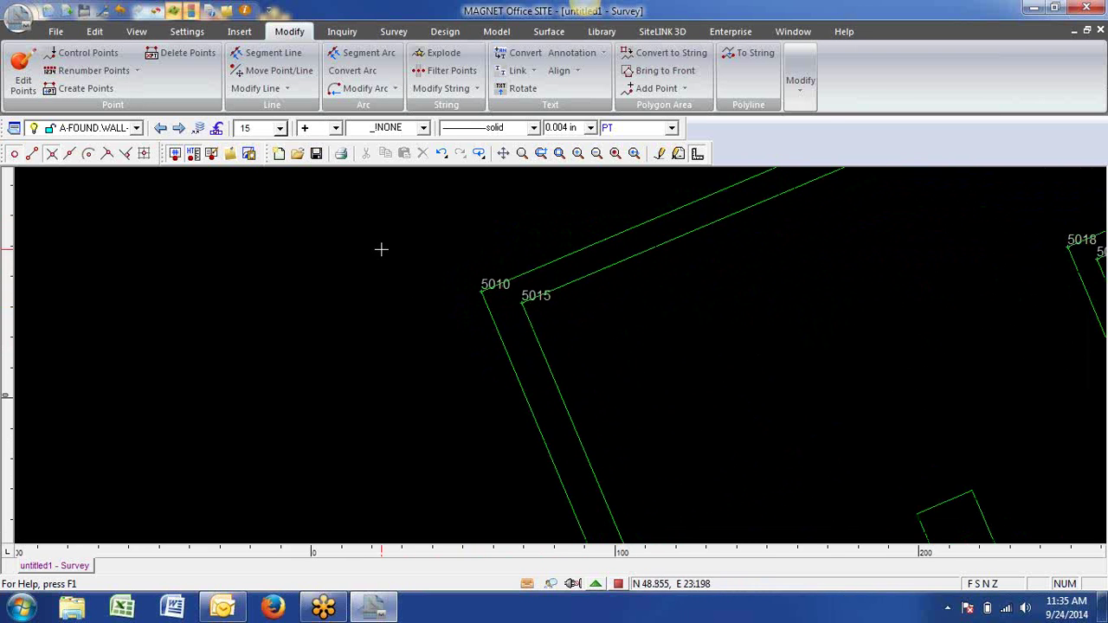
{"action": "scroll", "coordinate": [696, 219], "scroll_direction": "down", "scroll_amount": 3}
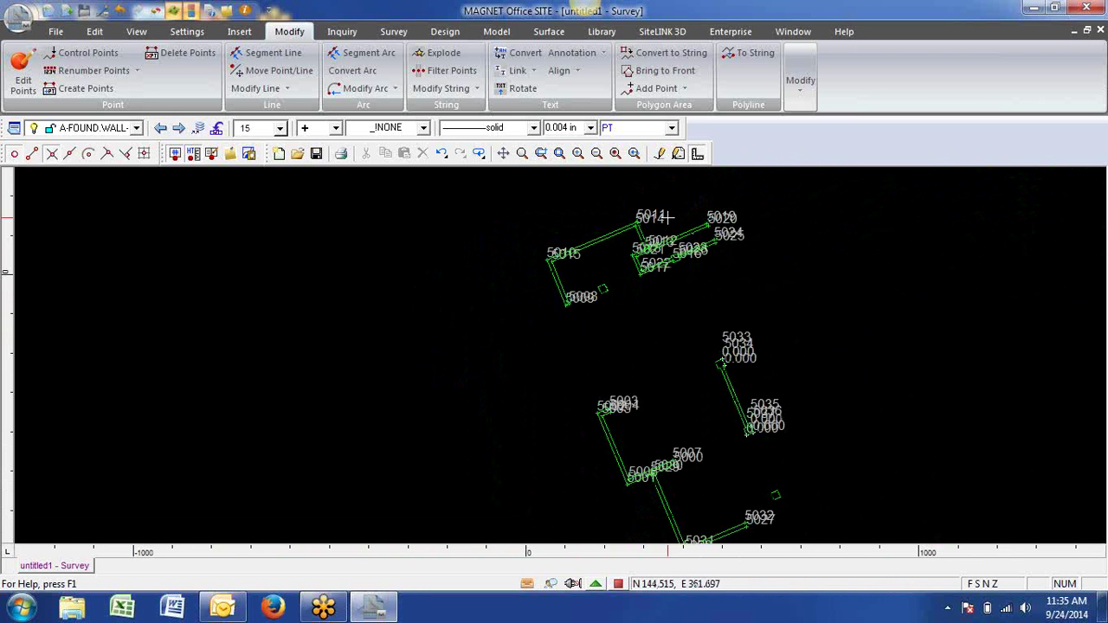
{"action": "scroll", "coordinate": [588, 313], "scroll_direction": "down", "scroll_amount": 1}
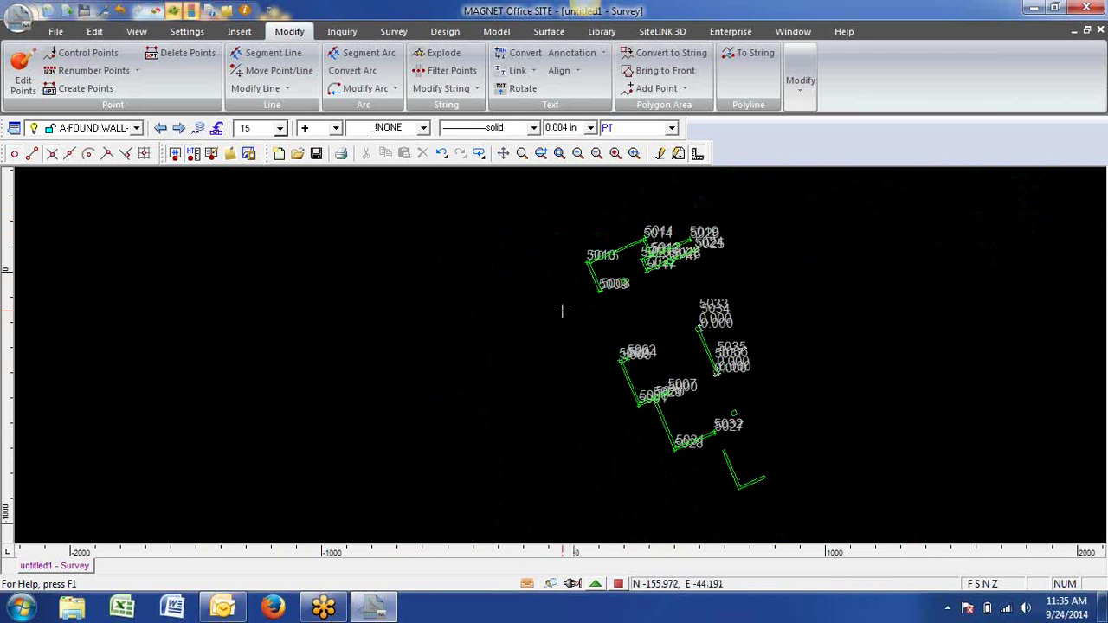
Try to apply the code boc to the listed points with Multiple Point Edit.
{"action": "left_click", "coordinate": [24, 73]}
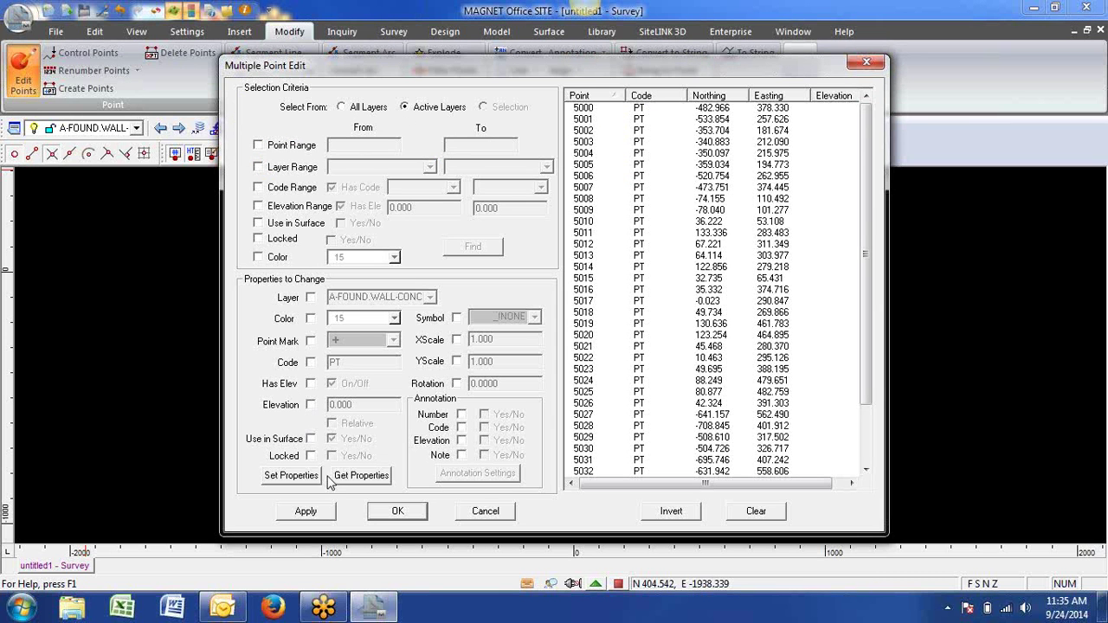
{"action": "left_click", "coordinate": [311, 363]}
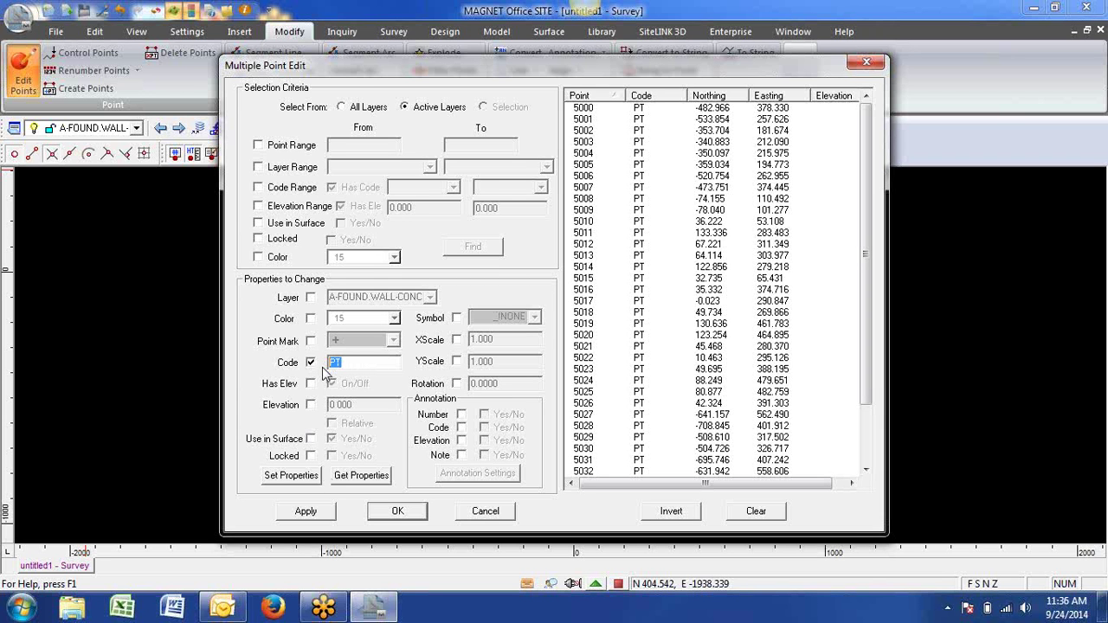
{"action": "type", "text": "boc"}
{"action": "left_click", "coordinate": [308, 513]}
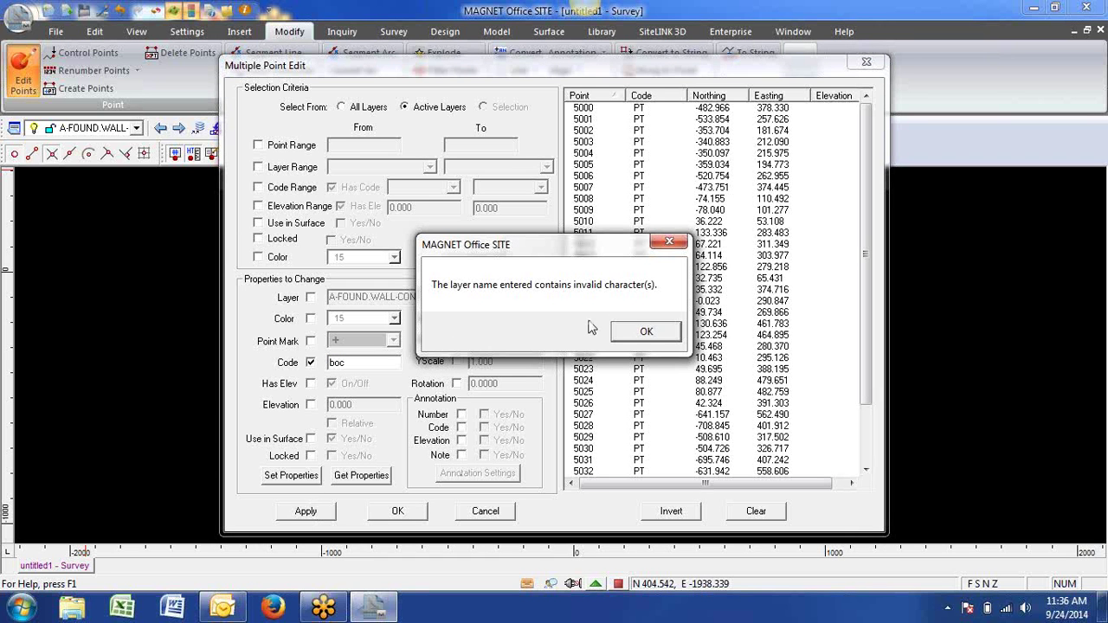
{"action": "left_click", "coordinate": [647, 334]}
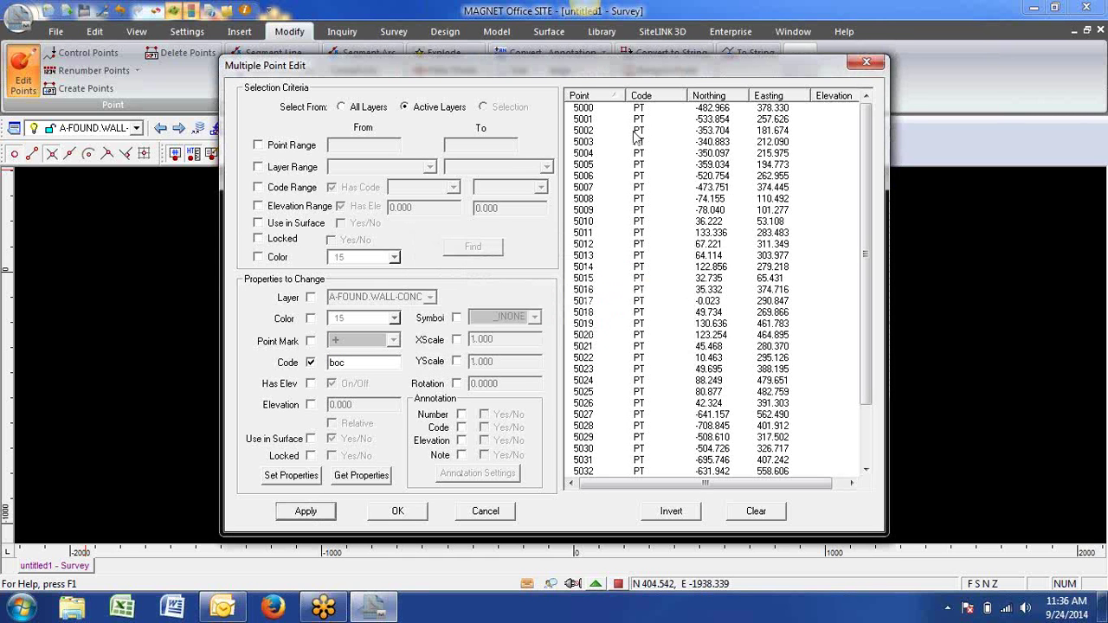
Select points 5000 to 5037 in the point list and try to apply the code boc to them.
{"action": "left_click", "coordinate": [666, 111]}
{"action": "scroll", "coordinate": [863, 300], "scroll_direction": "down", "scroll_amount": 2}
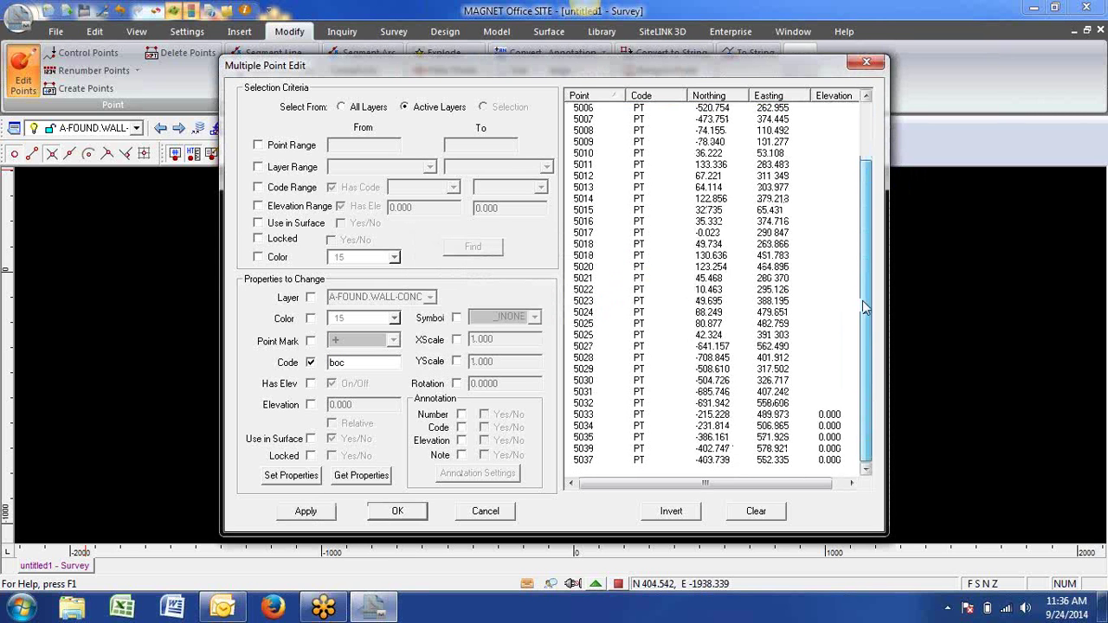
{"action": "left_click", "coordinate": [593, 465], "text": "shift"}
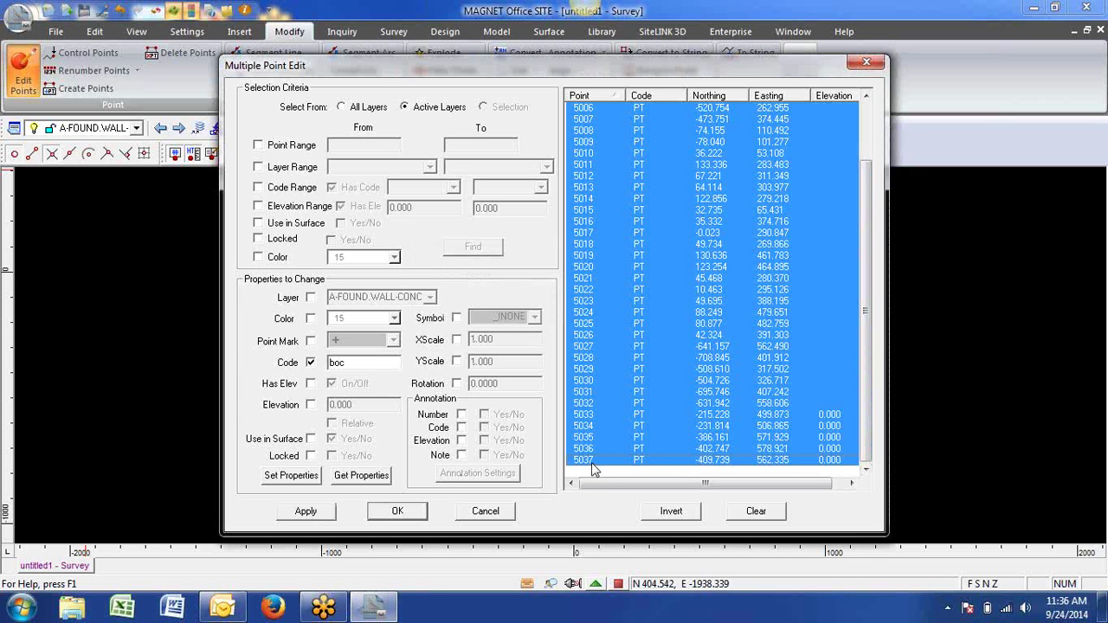
{"action": "left_click", "coordinate": [310, 363]}
{"action": "left_click", "coordinate": [310, 363]}
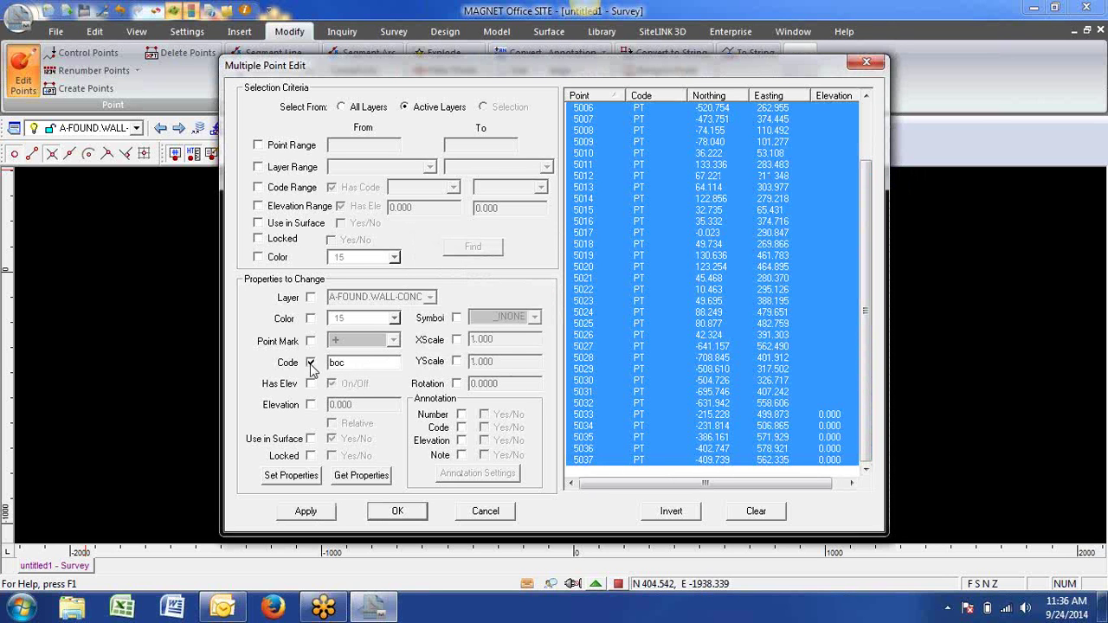
{"action": "left_click", "coordinate": [305, 511]}
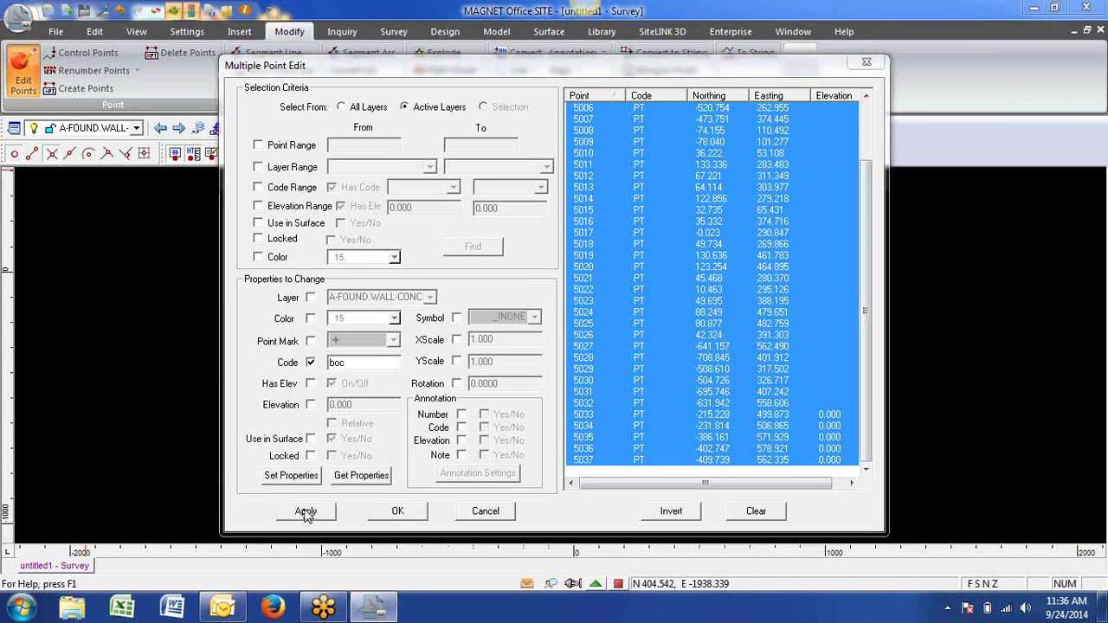
{"action": "left_click", "coordinate": [646, 333]}
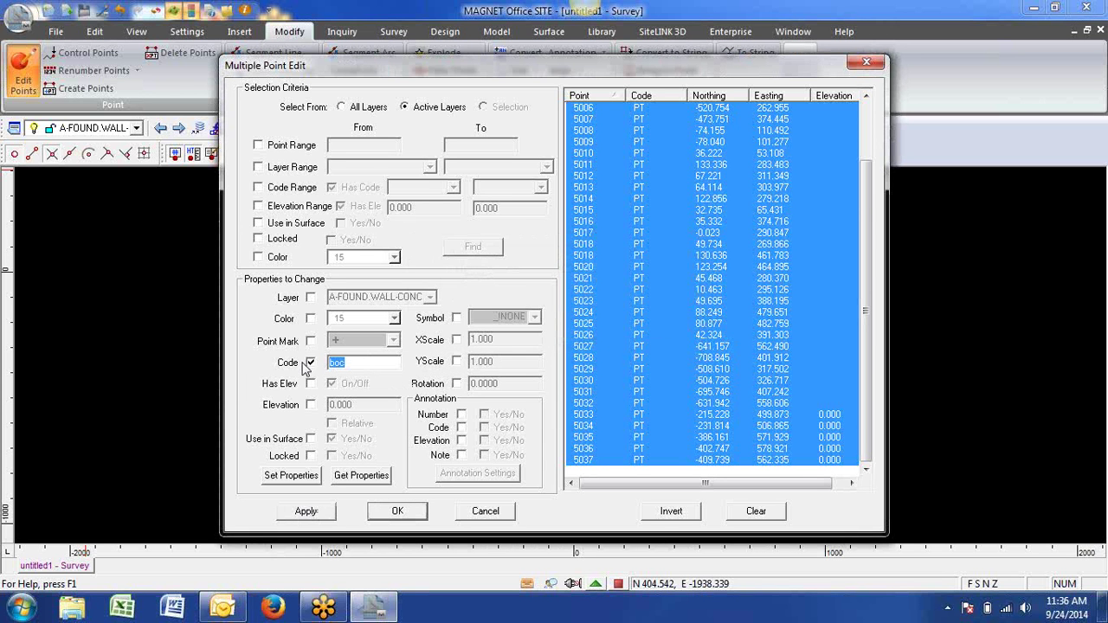
Try the uppercase code BOC, with the points selected and with the selection cleared, and cancel the multiple point edit.
{"action": "type", "text": "BOC"}
{"action": "key", "text": "Return"}
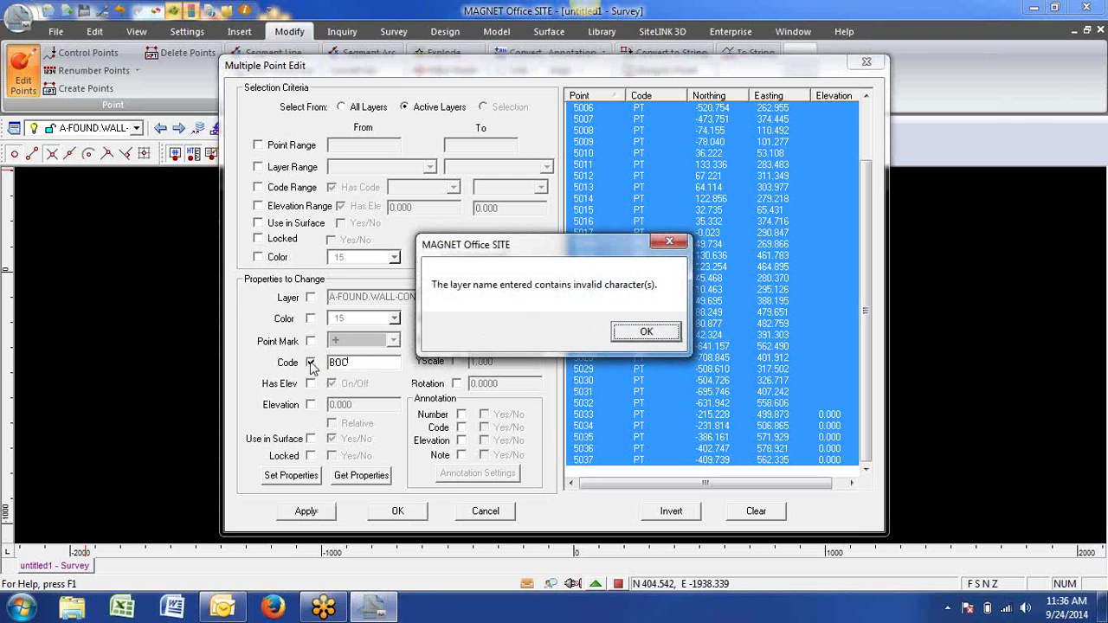
{"action": "left_click", "coordinate": [645, 333]}
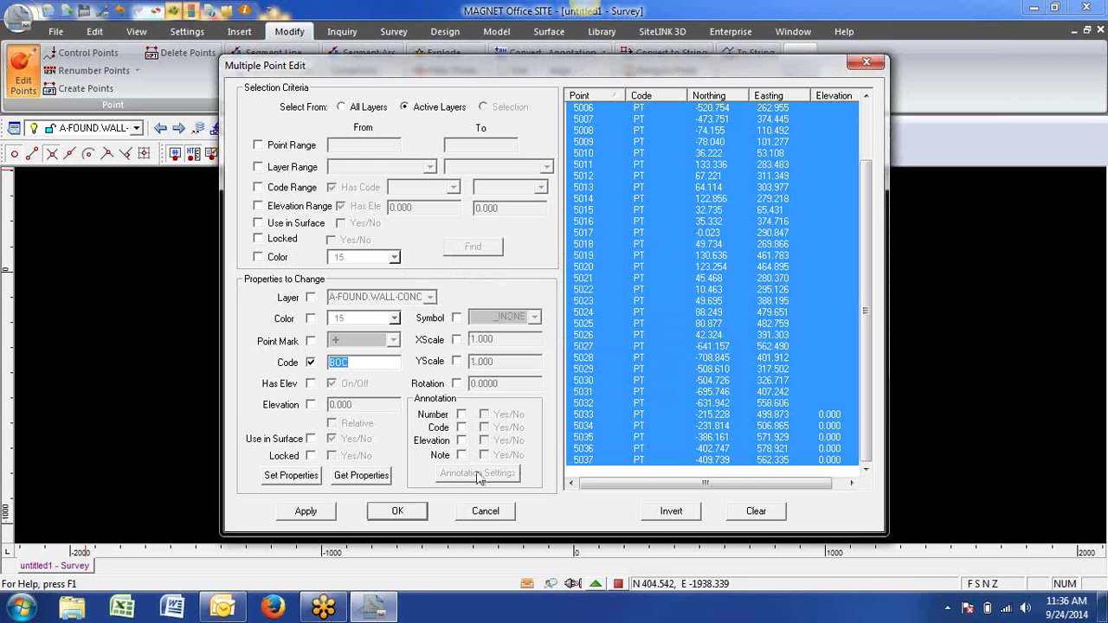
{"action": "left_click", "coordinate": [755, 512]}
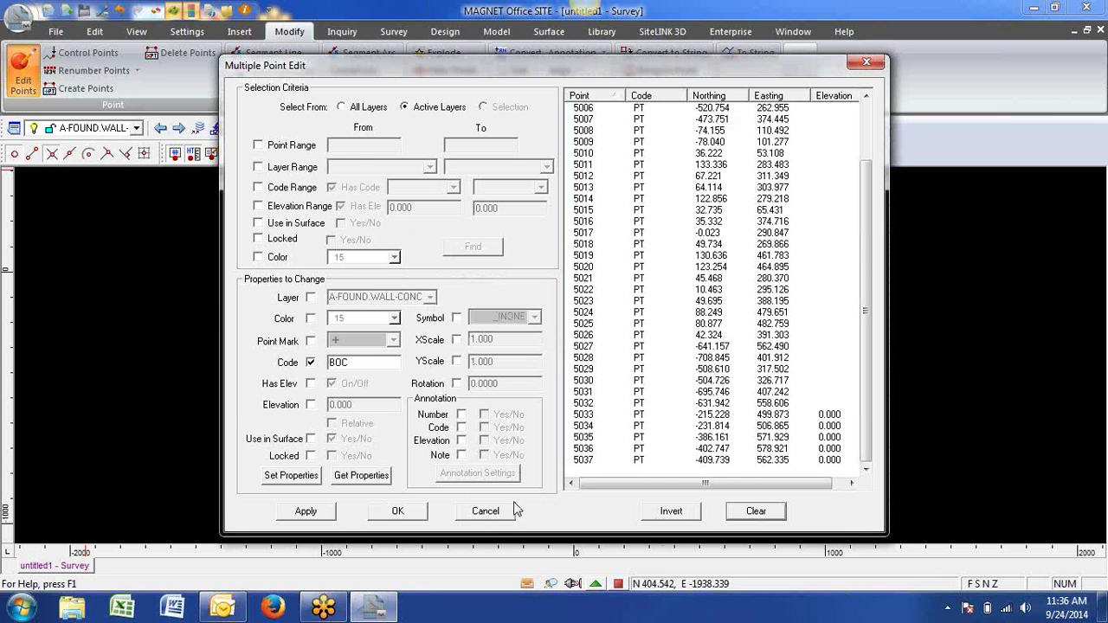
{"action": "left_click", "coordinate": [397, 512]}
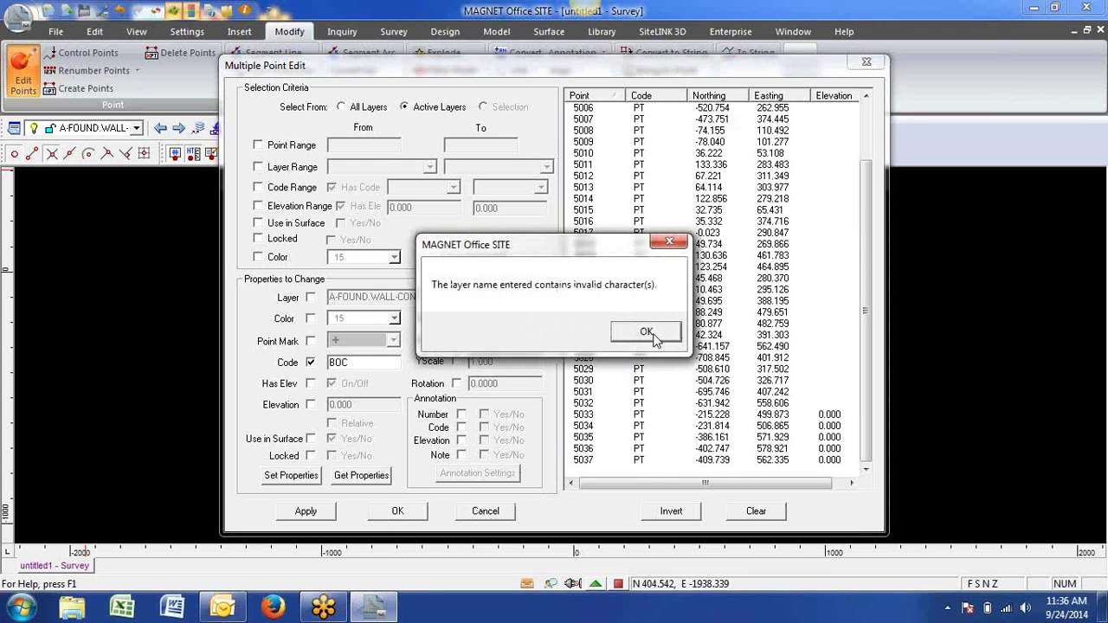
{"action": "left_click", "coordinate": [655, 338]}
{"action": "left_click", "coordinate": [483, 512]}
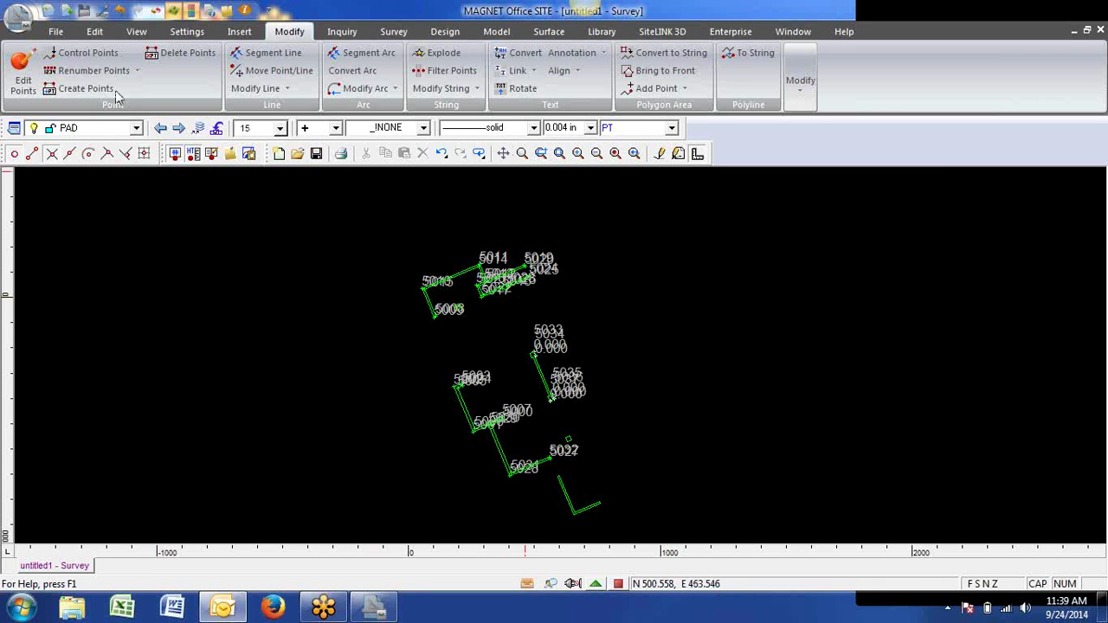
Set the code of points 5000 to 5037 to TOP using Multiple Point Edit.
{"action": "left_click", "coordinate": [24, 75]}
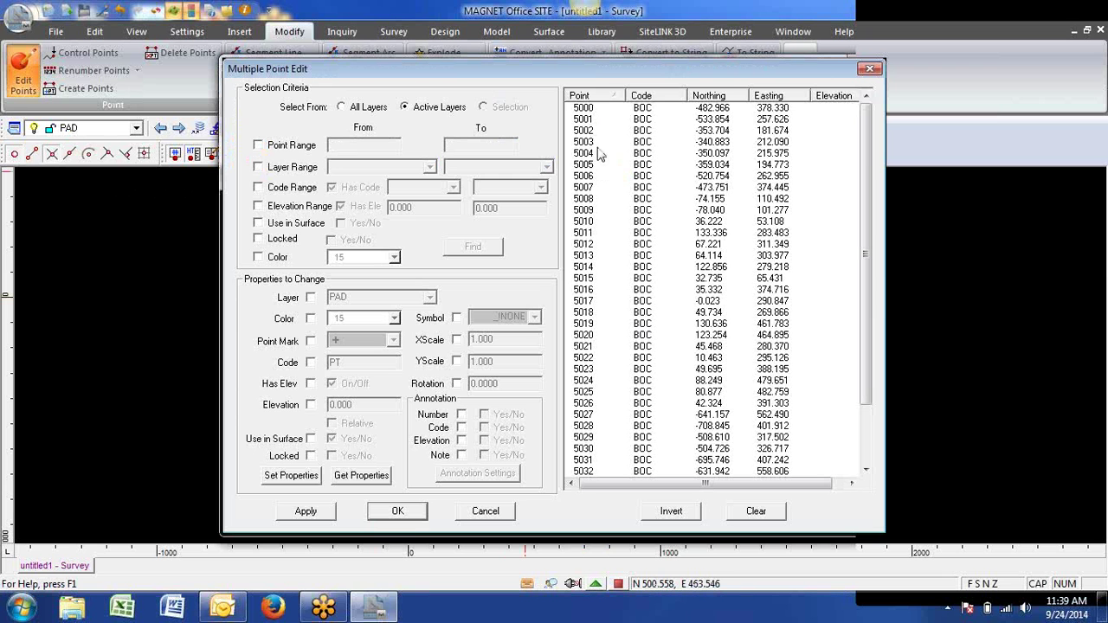
{"action": "left_click", "coordinate": [586, 109]}
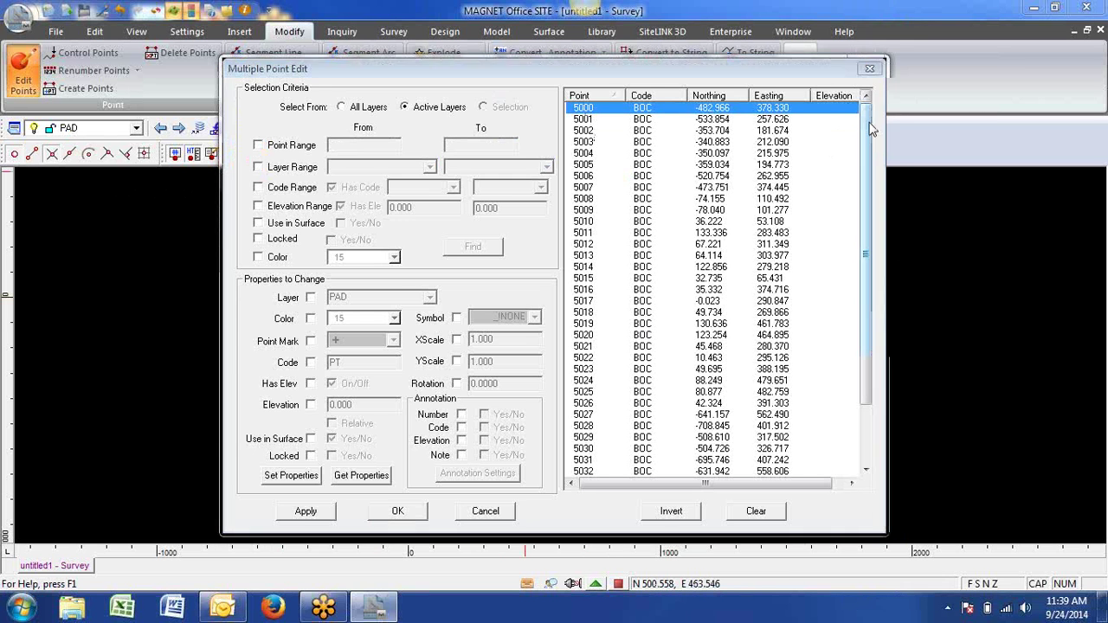
{"action": "scroll", "coordinate": [876, 125], "scroll_direction": "down", "scroll_amount": 2}
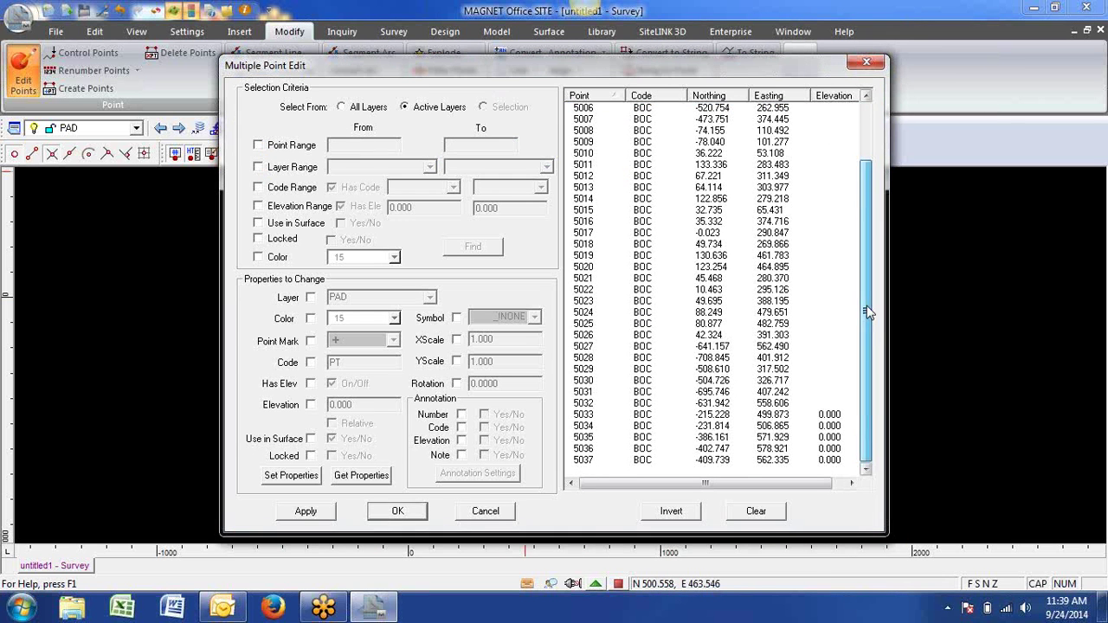
{"action": "left_click", "coordinate": [597, 460], "text": "shift"}
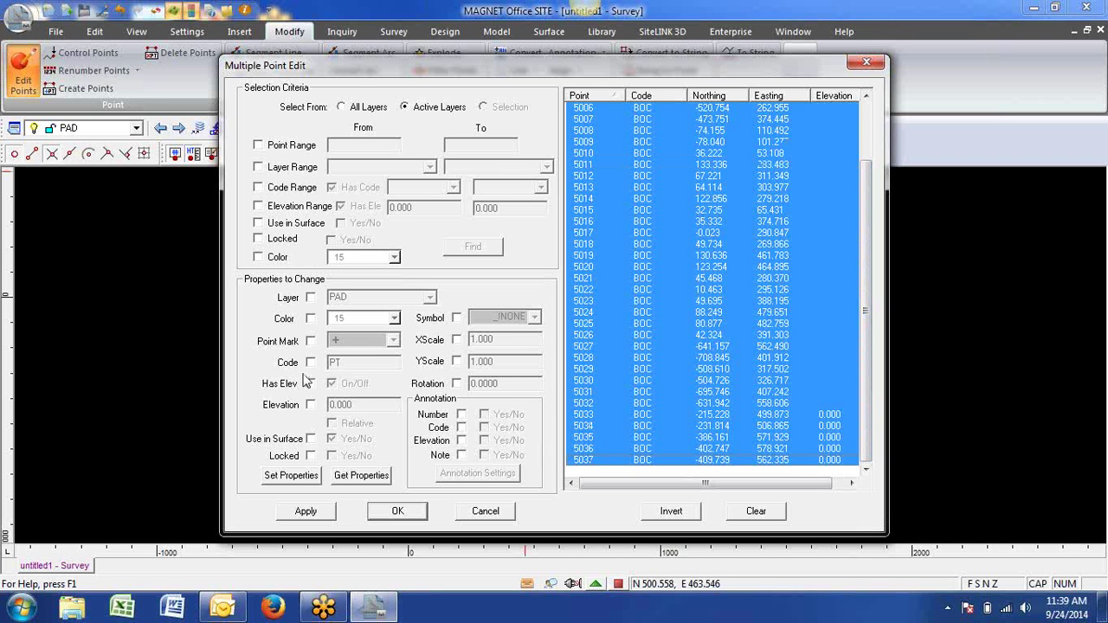
{"action": "left_click", "coordinate": [310, 362]}
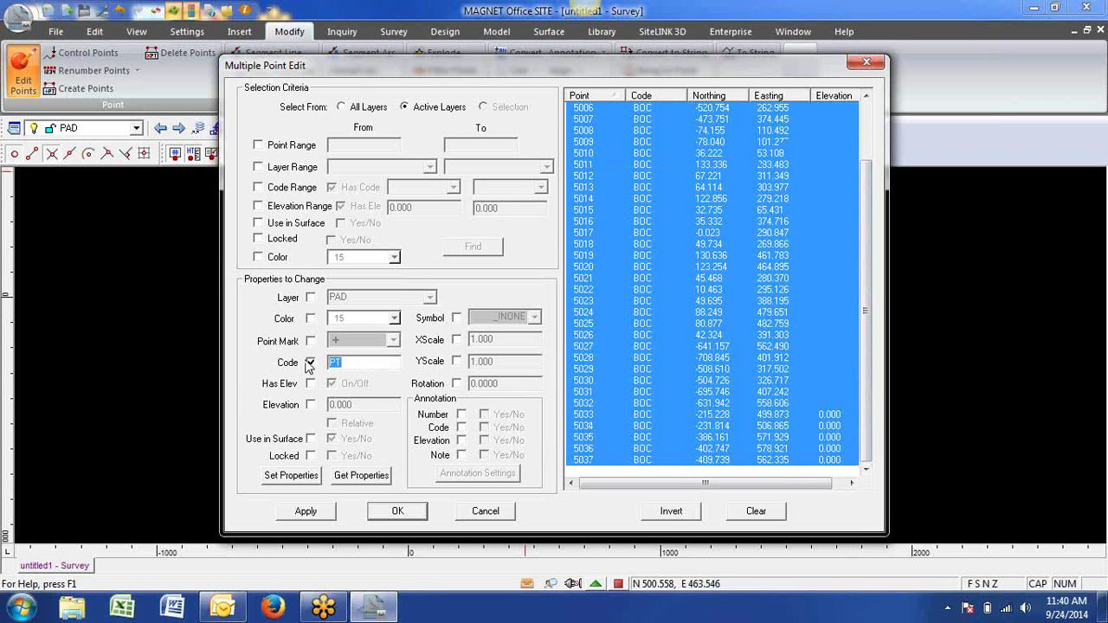
{"action": "type", "text": "TC"}
{"action": "key", "text": "Return"}
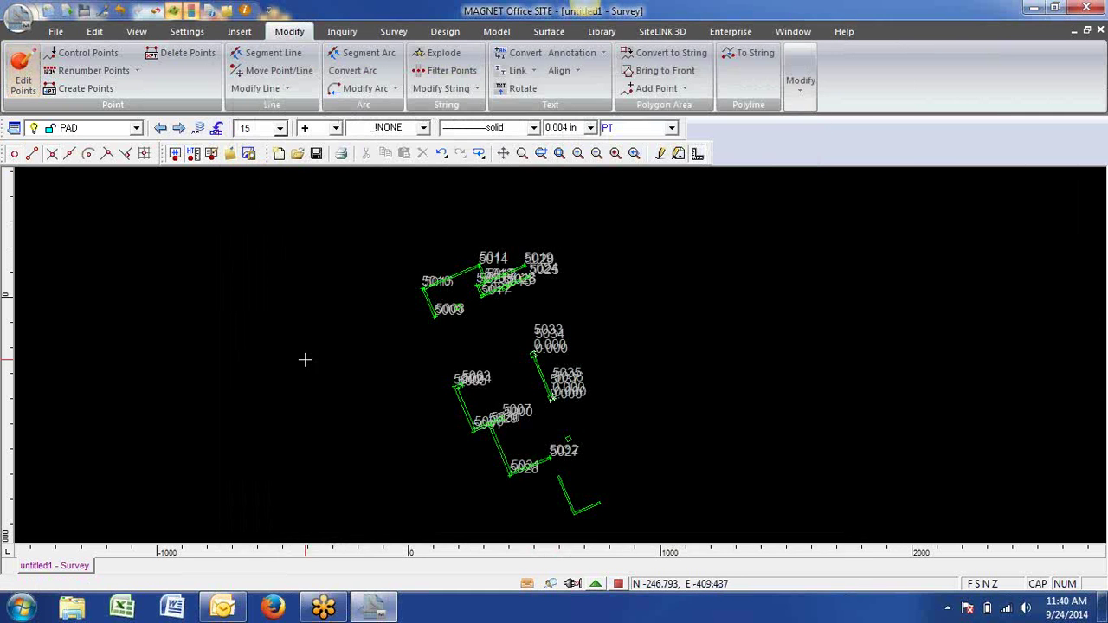
Check the codes of the foundation wall points in the Multiple Point Edit list.
{"action": "left_click", "coordinate": [23, 74]}
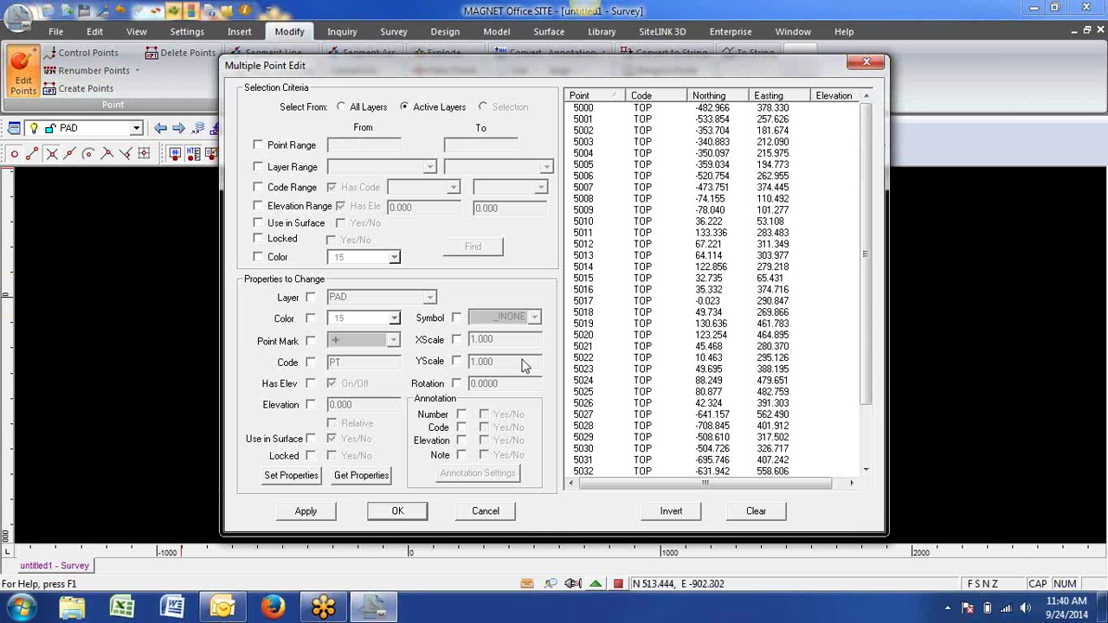
{"action": "left_click", "coordinate": [397, 511]}
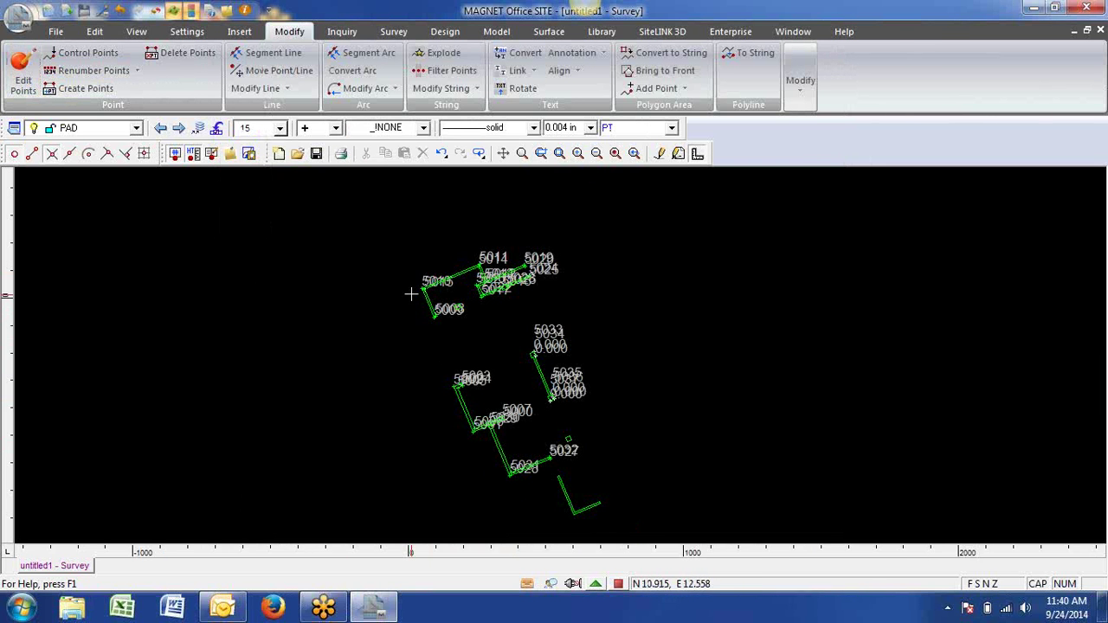
{"action": "scroll", "coordinate": [404, 282], "scroll_direction": "up", "scroll_amount": 2}
{"action": "scroll", "coordinate": [691, 219], "scroll_direction": "down", "scroll_amount": 1}
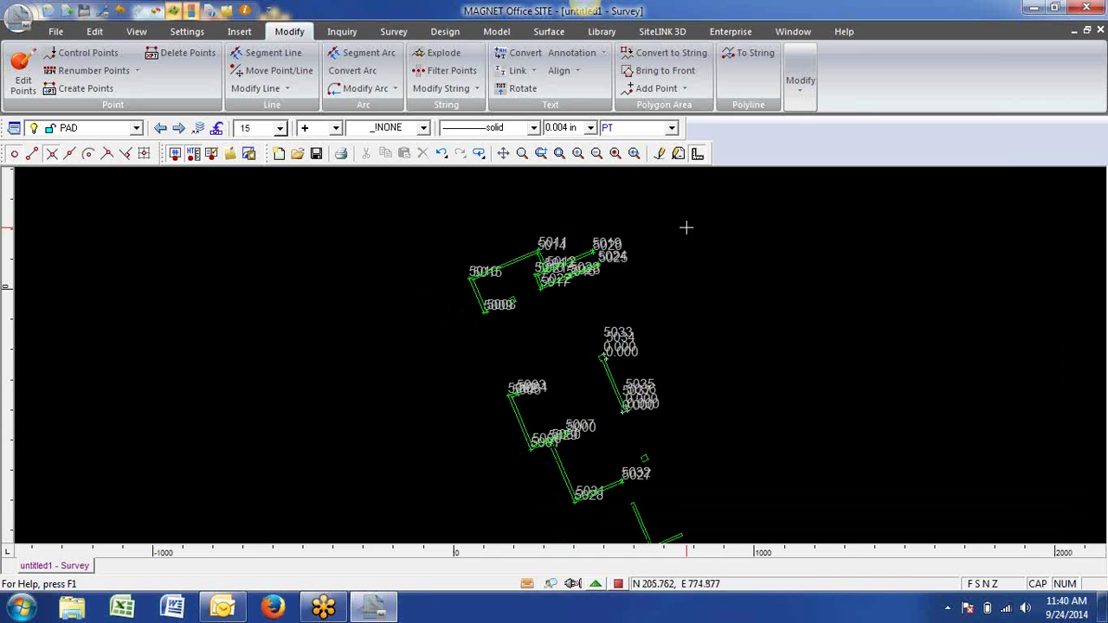
{"action": "scroll", "coordinate": [685, 225], "scroll_direction": "down", "scroll_amount": 1}
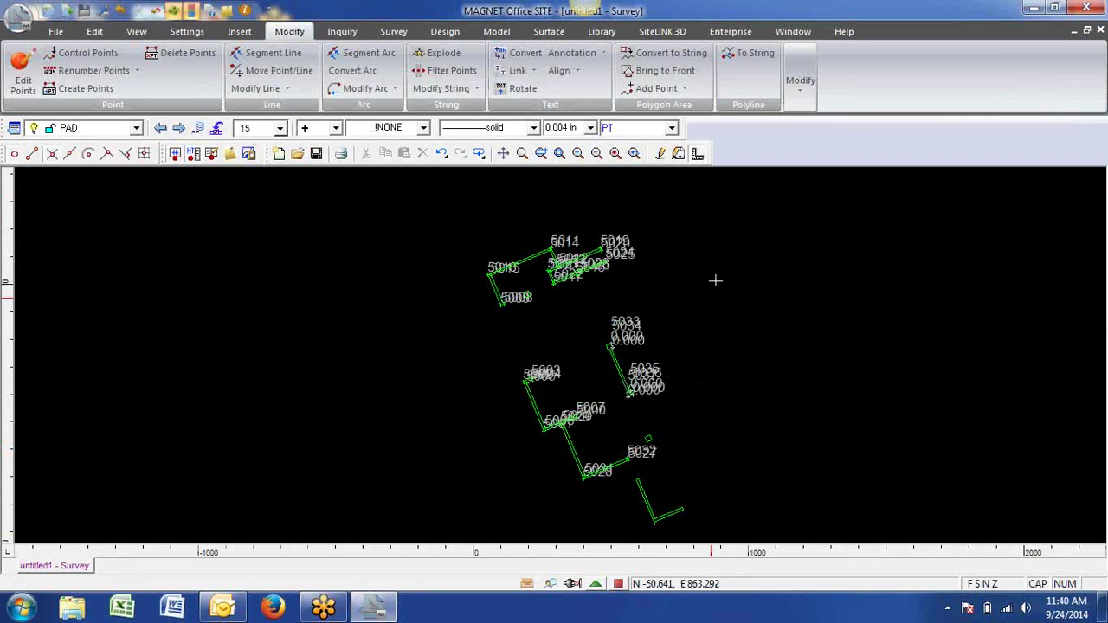
{"action": "scroll", "coordinate": [391, 273], "scroll_direction": "down", "scroll_amount": 1}
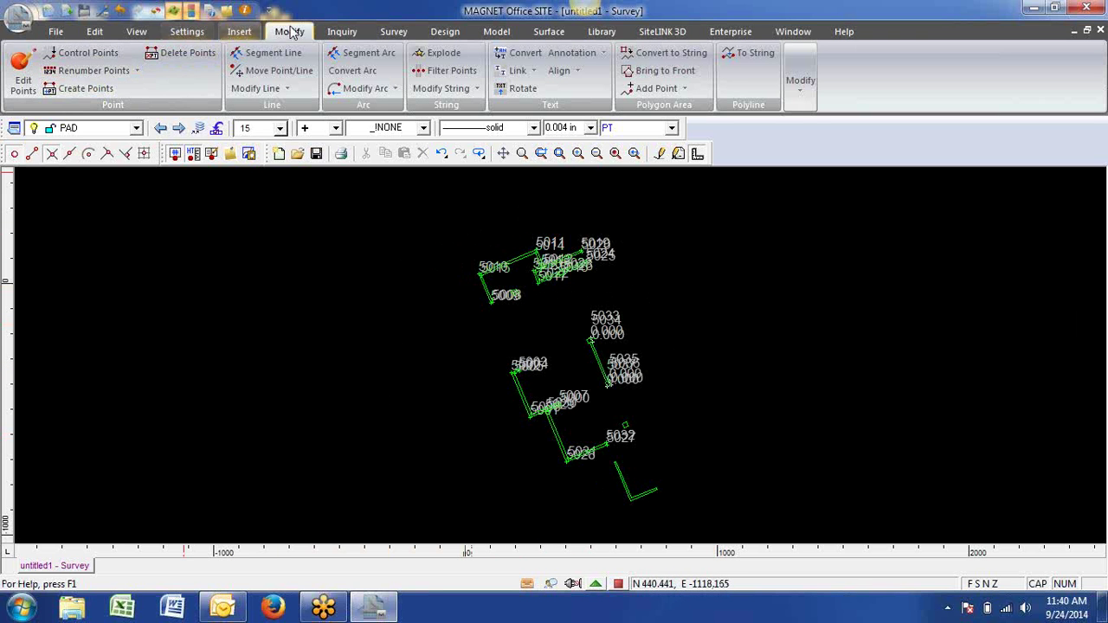
{"action": "left_click", "coordinate": [55, 31]}
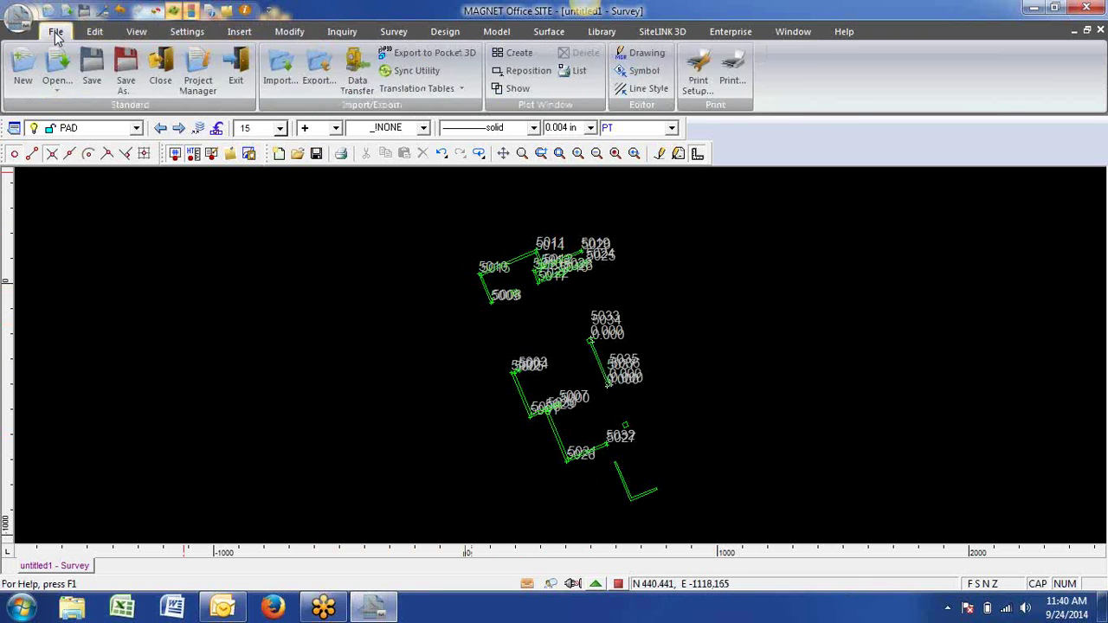
{"action": "left_click", "coordinate": [318, 81]}
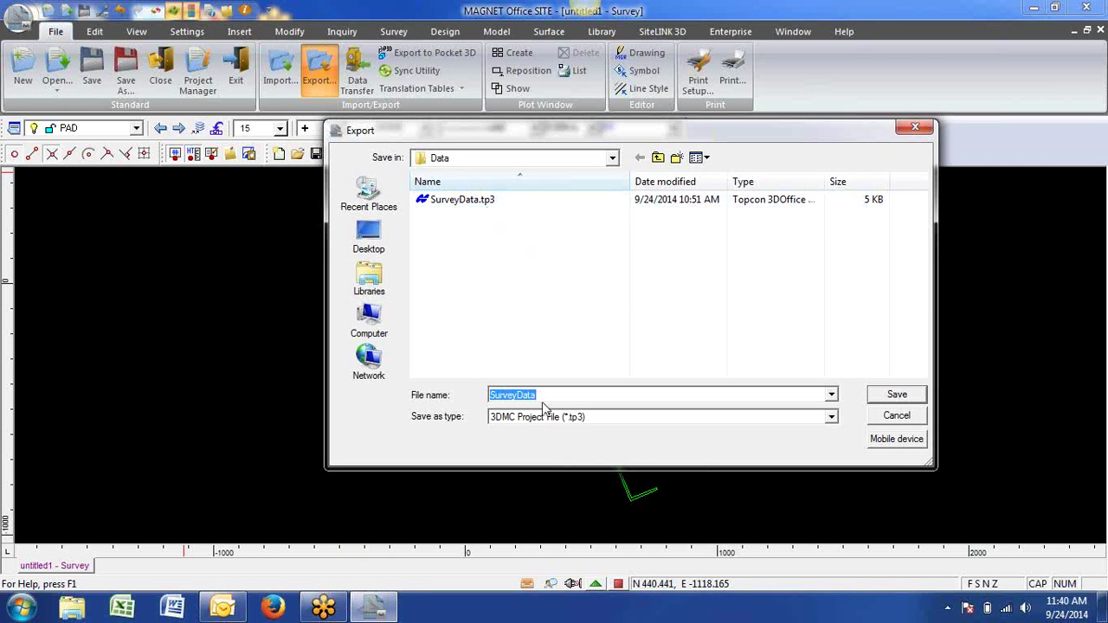
{"action": "type", "text": "TEST"}
{"action": "left_click", "coordinate": [672, 417]}
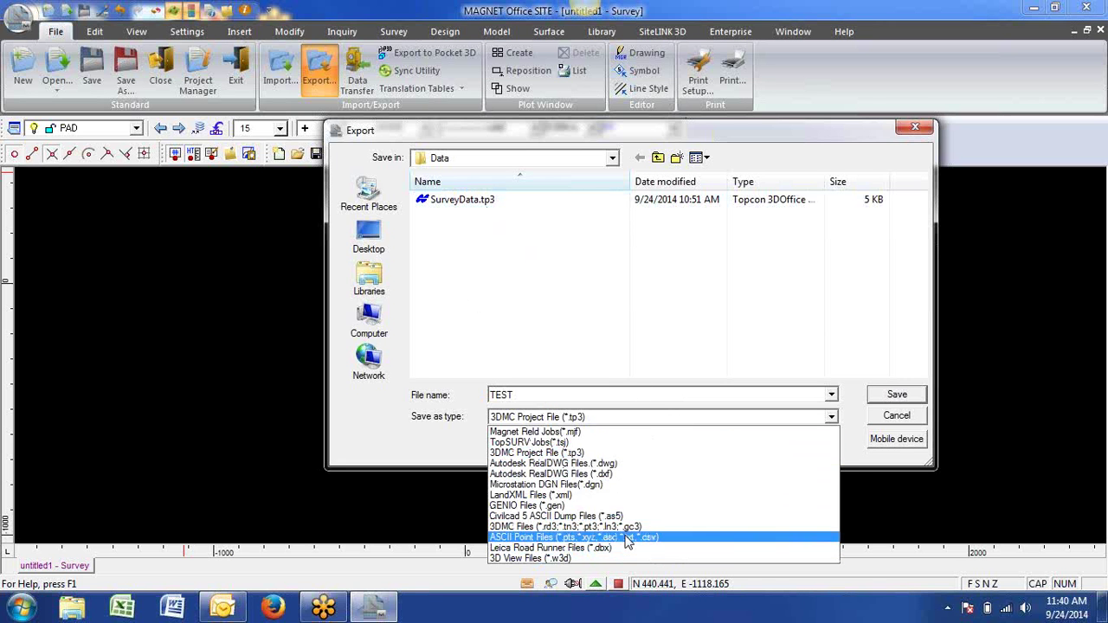
{"action": "left_click", "coordinate": [628, 537]}
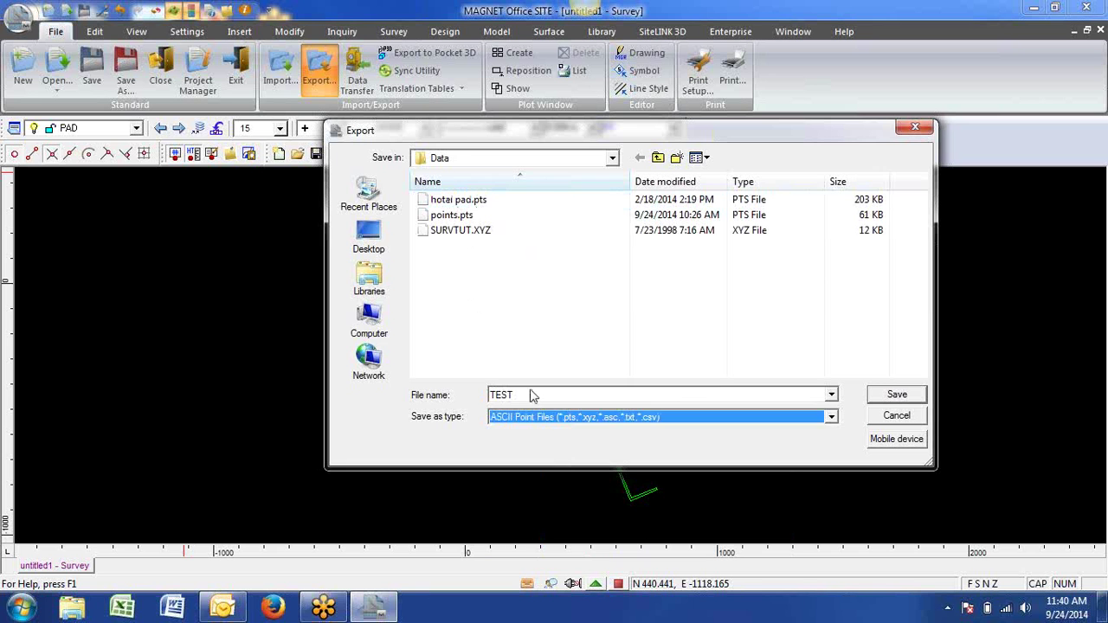
{"action": "left_click", "coordinate": [532, 394]}
{"action": "left_click", "coordinate": [532, 396]}
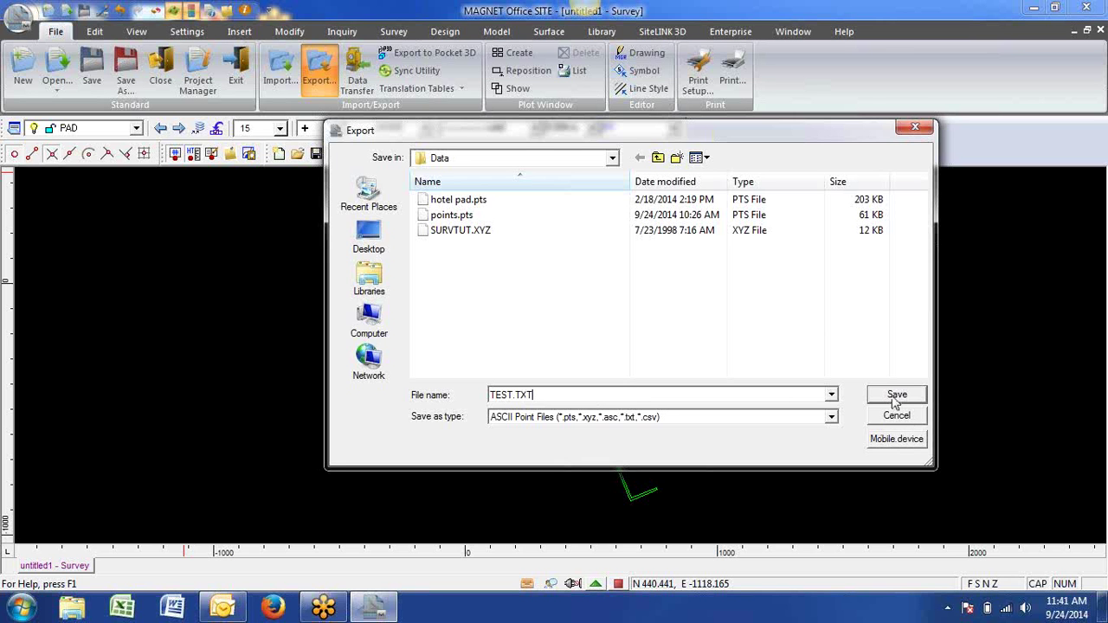
{"action": "left_click", "coordinate": [896, 396]}
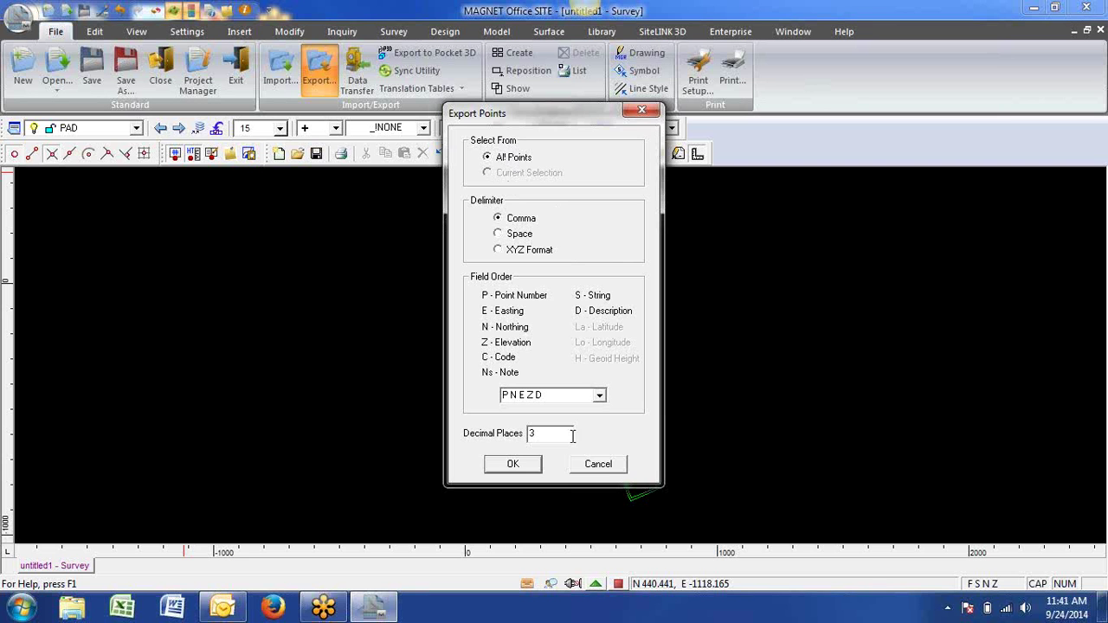
{"action": "left_click", "coordinate": [599, 467]}
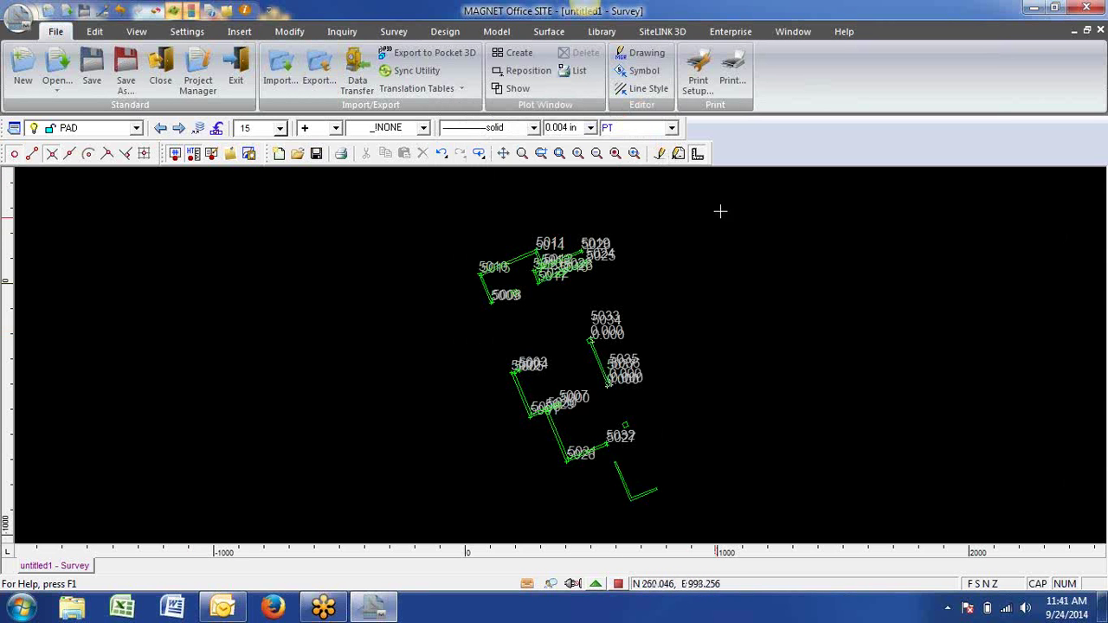
Select all the foundation walls and points, and export the current selection as comma-delimited ASCII file TEST.TXT in PNEZD order with 3 decimal places.
{"action": "left_click_drag", "start_coordinate": [704, 224], "coordinate": [459, 528]}
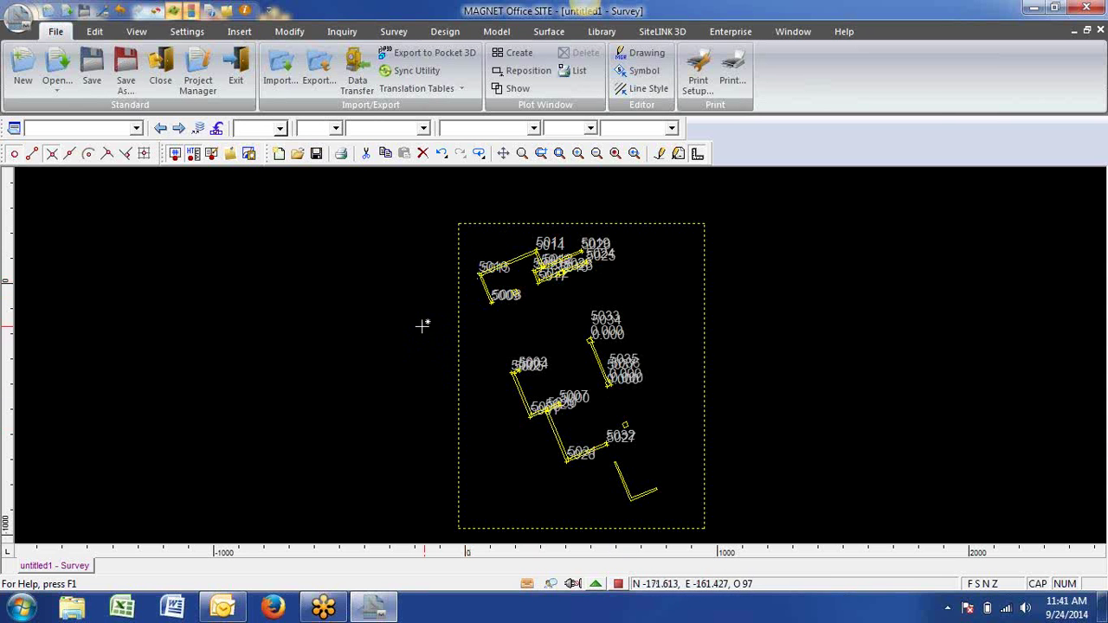
{"action": "left_click", "coordinate": [318, 69]}
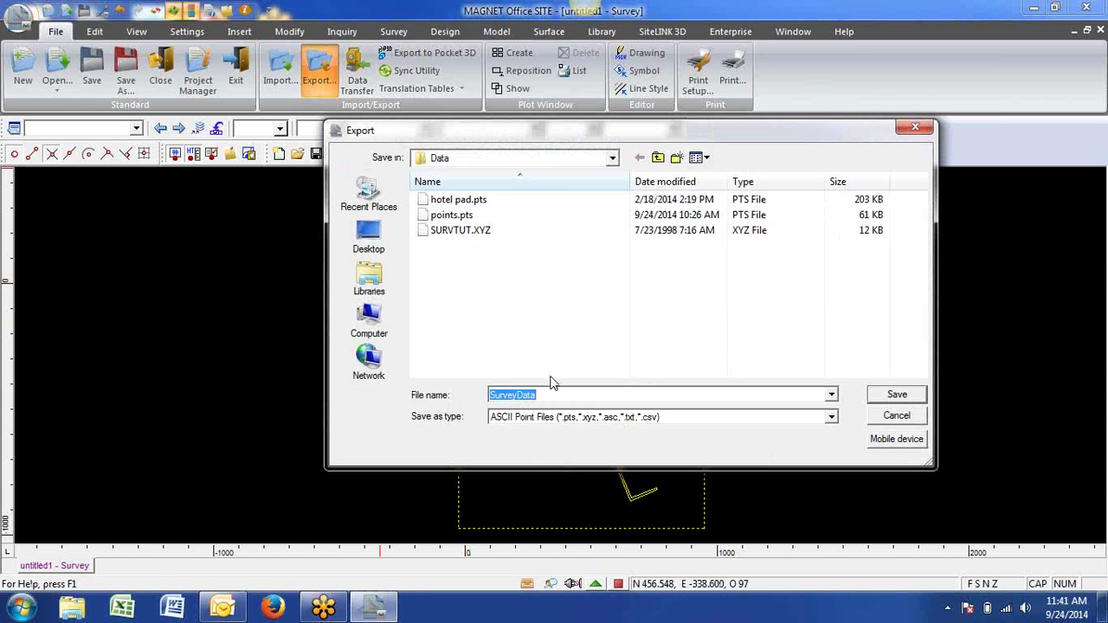
{"action": "type", "text": "TEST.TXT"}
{"action": "left_click", "coordinate": [897, 397]}
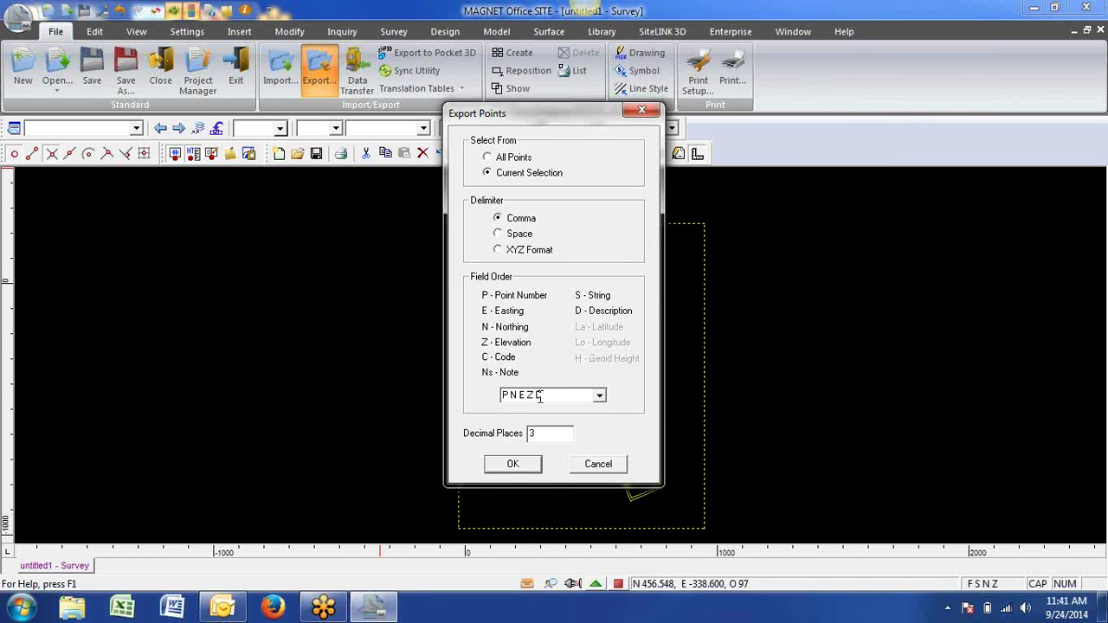
{"action": "left_click", "coordinate": [512, 465]}
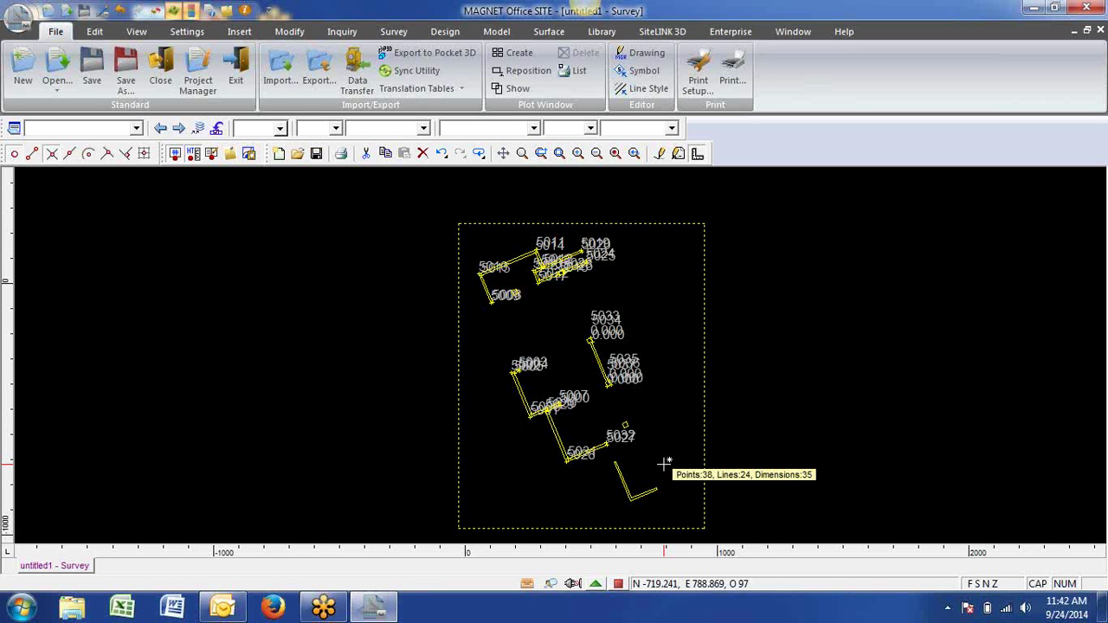
{"action": "left_click", "coordinate": [704, 307]}
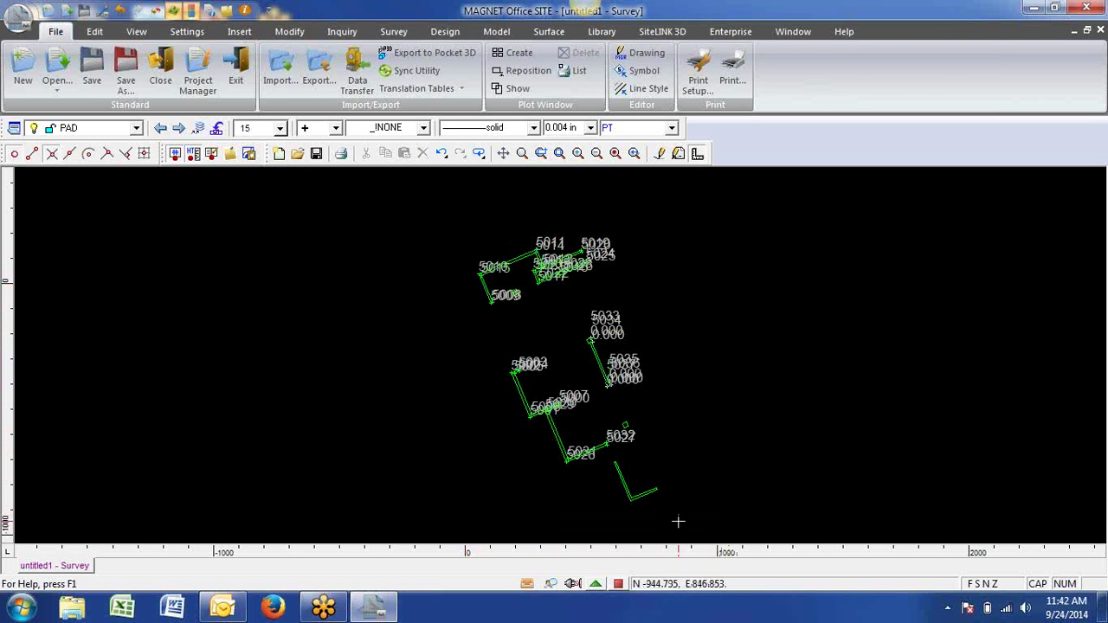
Make the Anchor Rod Embeds layer current to display its points, and set the current layer back to PAD.
{"action": "left_click", "coordinate": [136, 127]}
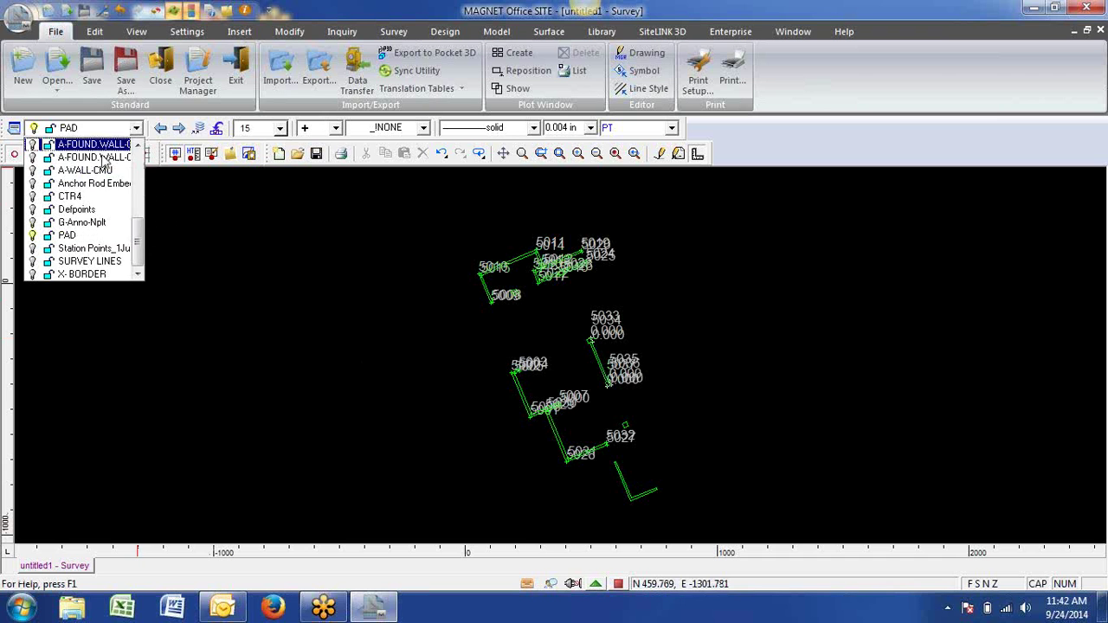
{"action": "left_click", "coordinate": [96, 182]}
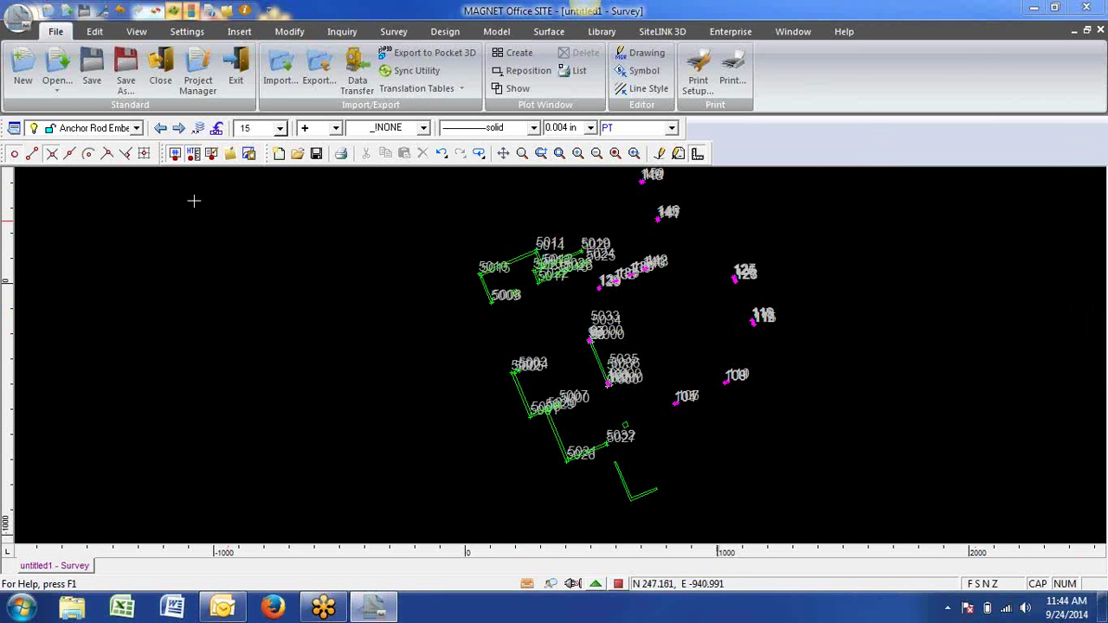
{"action": "left_click", "coordinate": [135, 129]}
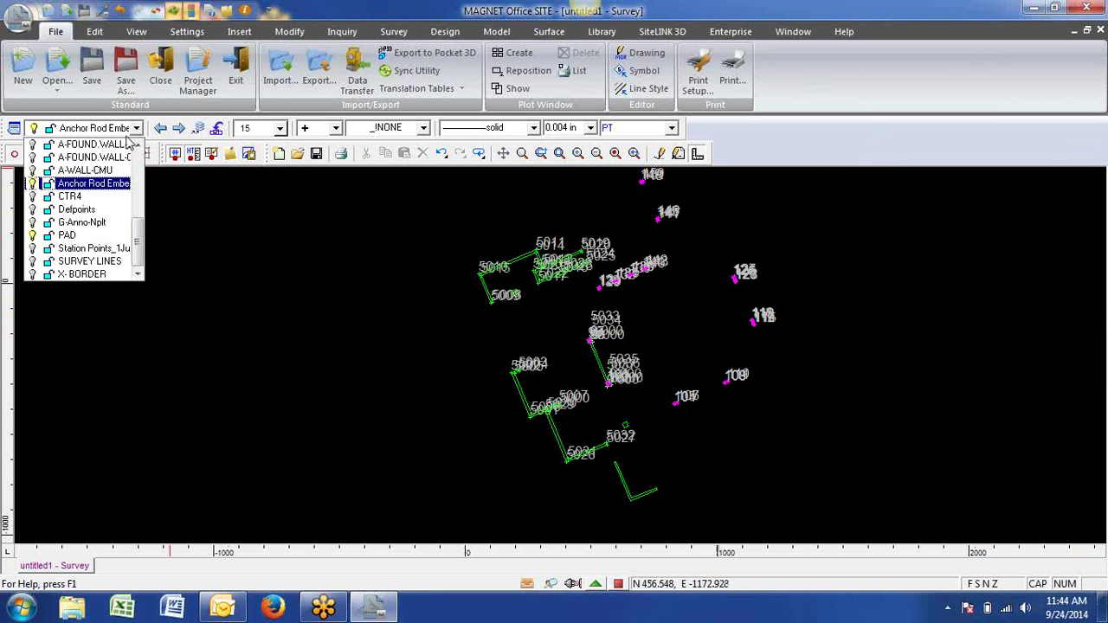
{"action": "left_click", "coordinate": [78, 237]}
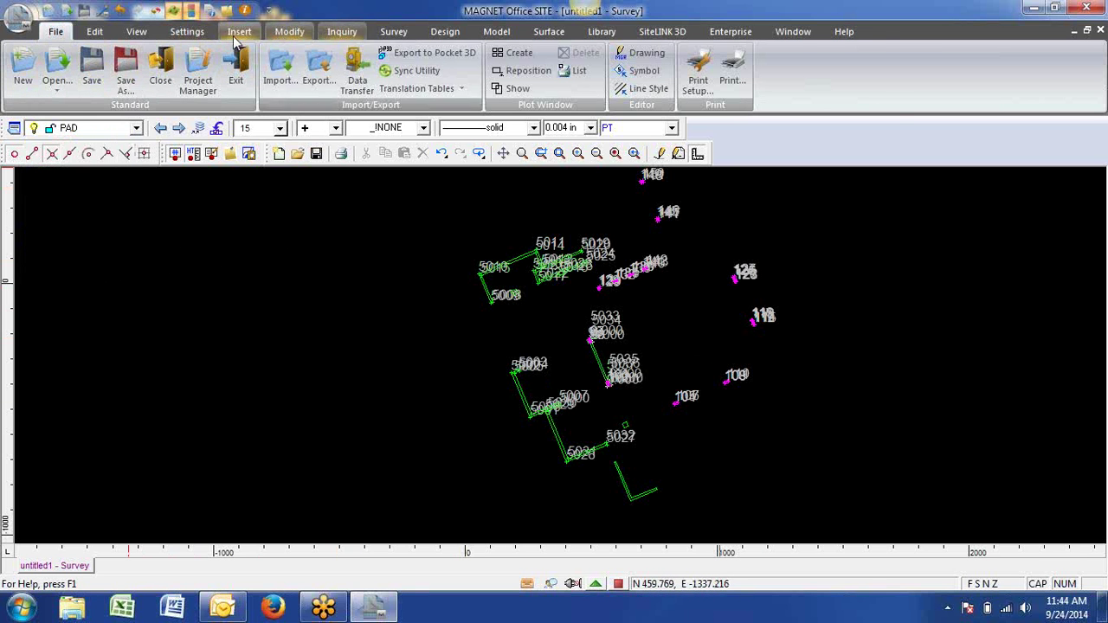
Turn off the Anchor Rod Embeds layer in the layer settings.
{"action": "left_click", "coordinate": [137, 32]}
{"action": "left_click", "coordinate": [23, 70]}
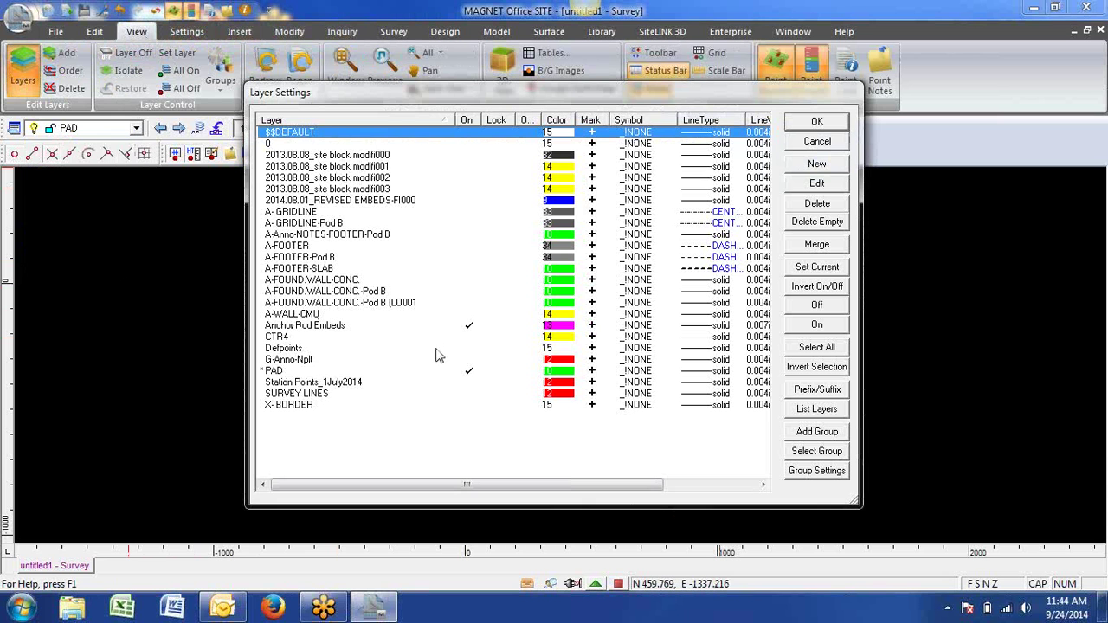
{"action": "left_click", "coordinate": [468, 329]}
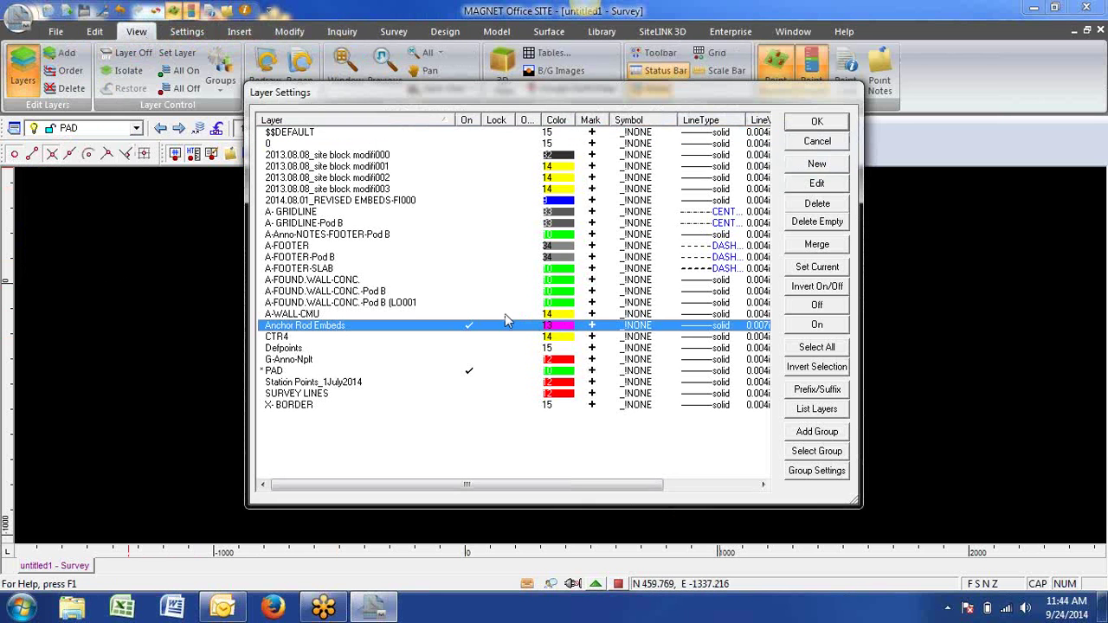
{"action": "left_click", "coordinate": [817, 121]}
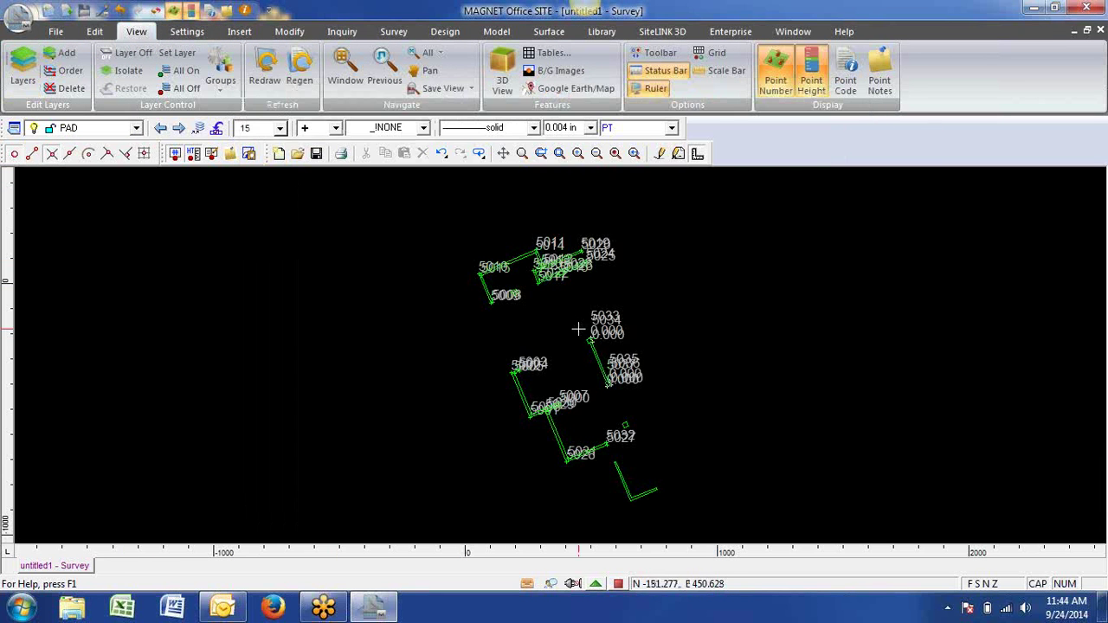
Select all the foundation walls and create points on them, without viewing the details.
{"action": "left_click", "coordinate": [770, 192]}
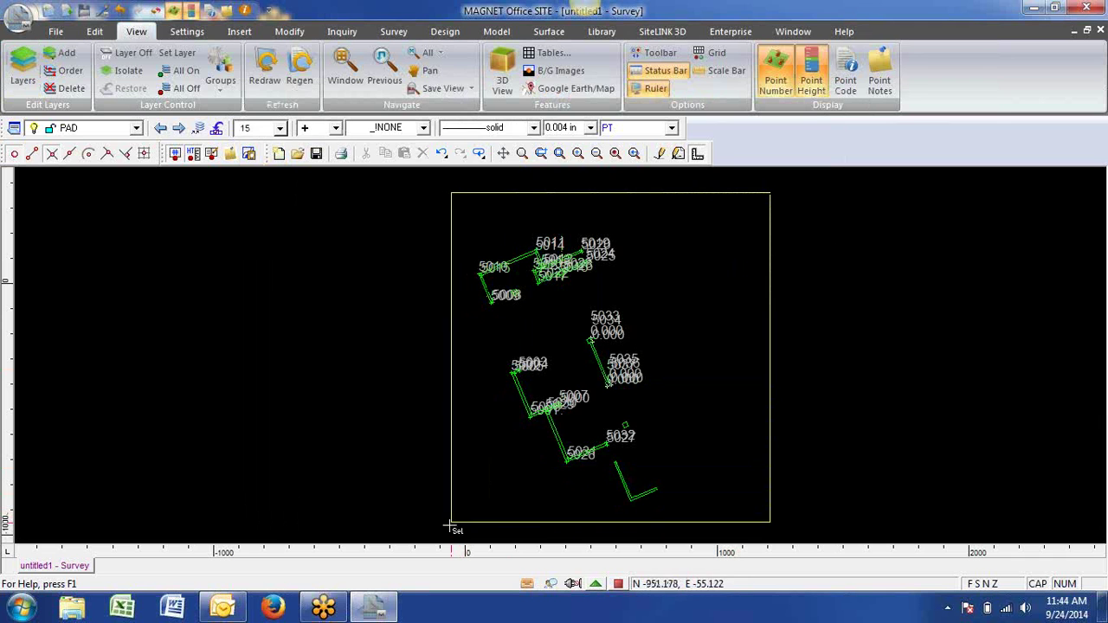
{"action": "left_click", "coordinate": [445, 528]}
{"action": "left_click", "coordinate": [291, 32]}
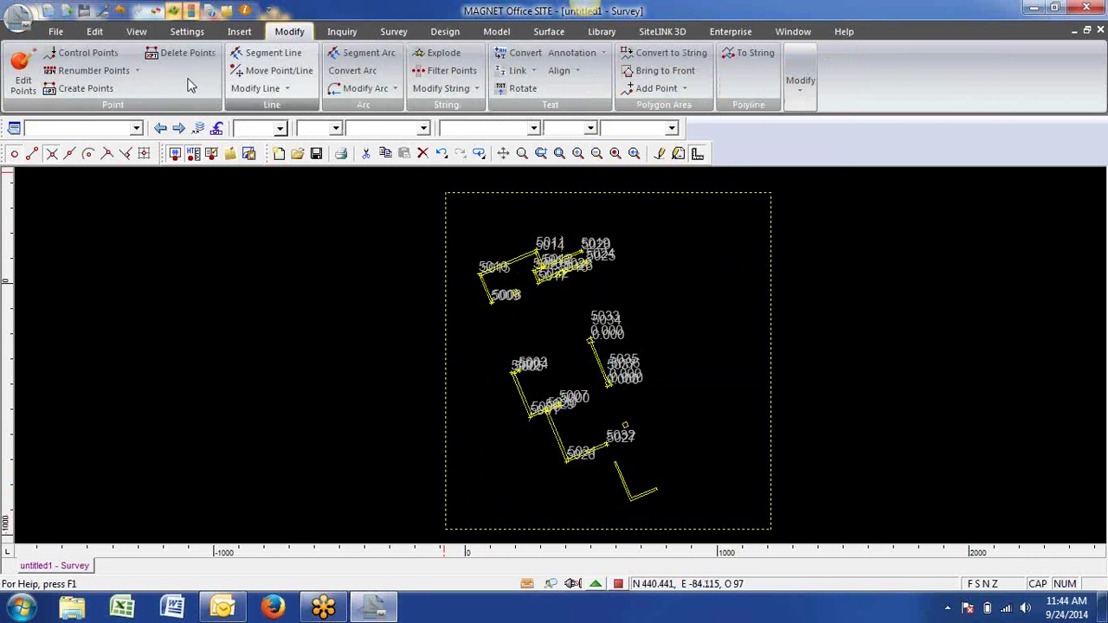
{"action": "left_click", "coordinate": [97, 93]}
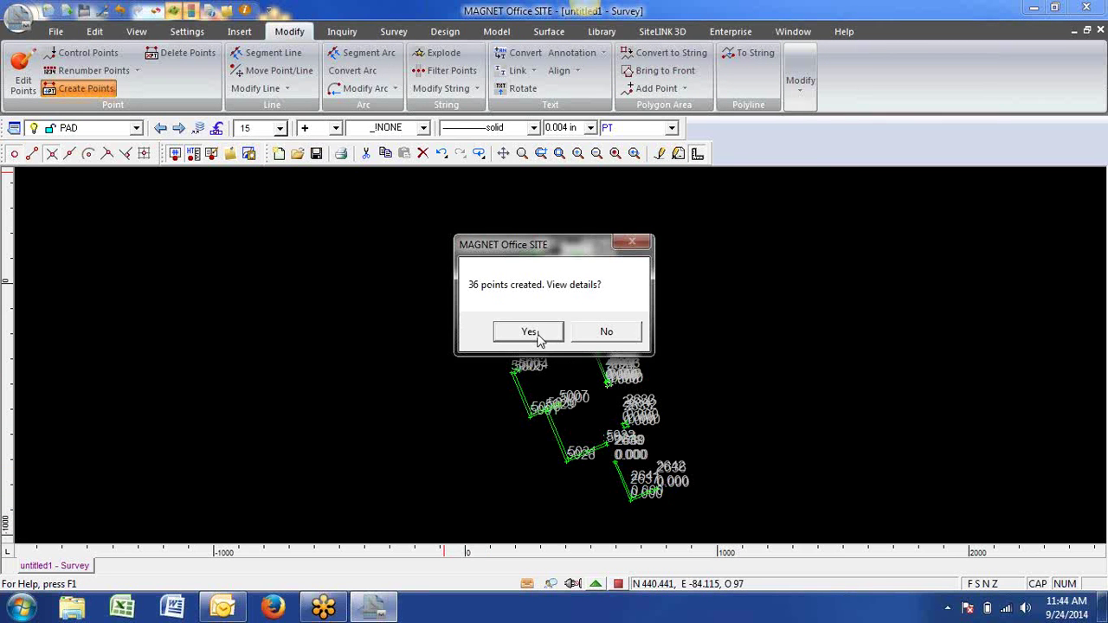
{"action": "left_click", "coordinate": [605, 332]}
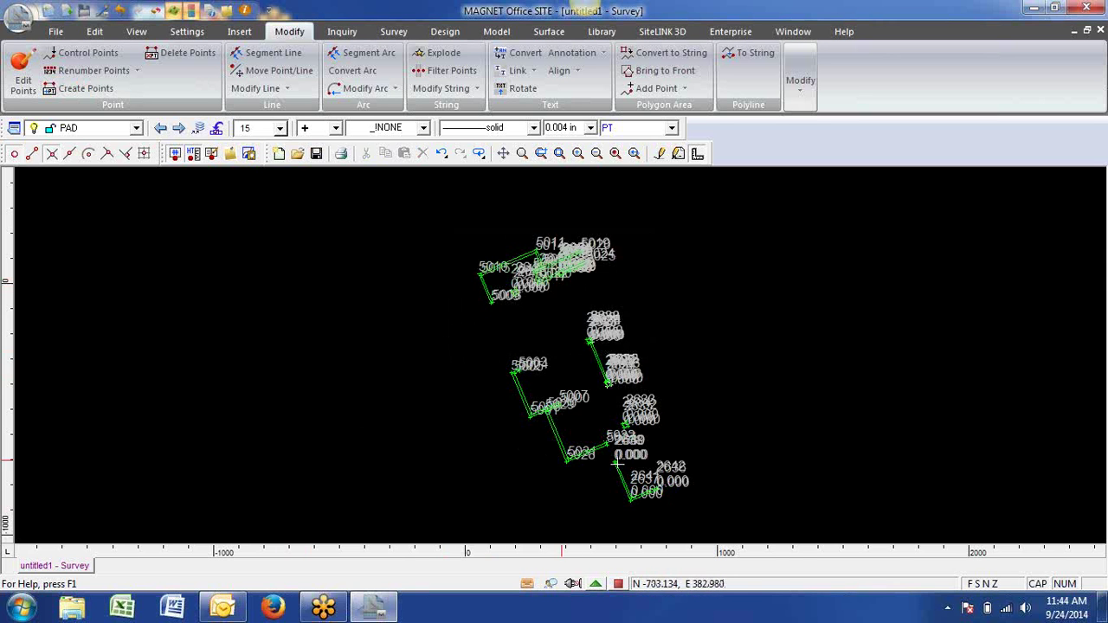
Select all the foundation wall points, renumber them by number order with start number 5000, and close the renumbering report without saving it.
{"action": "scroll", "coordinate": [617, 465], "scroll_direction": "up", "scroll_amount": 5}
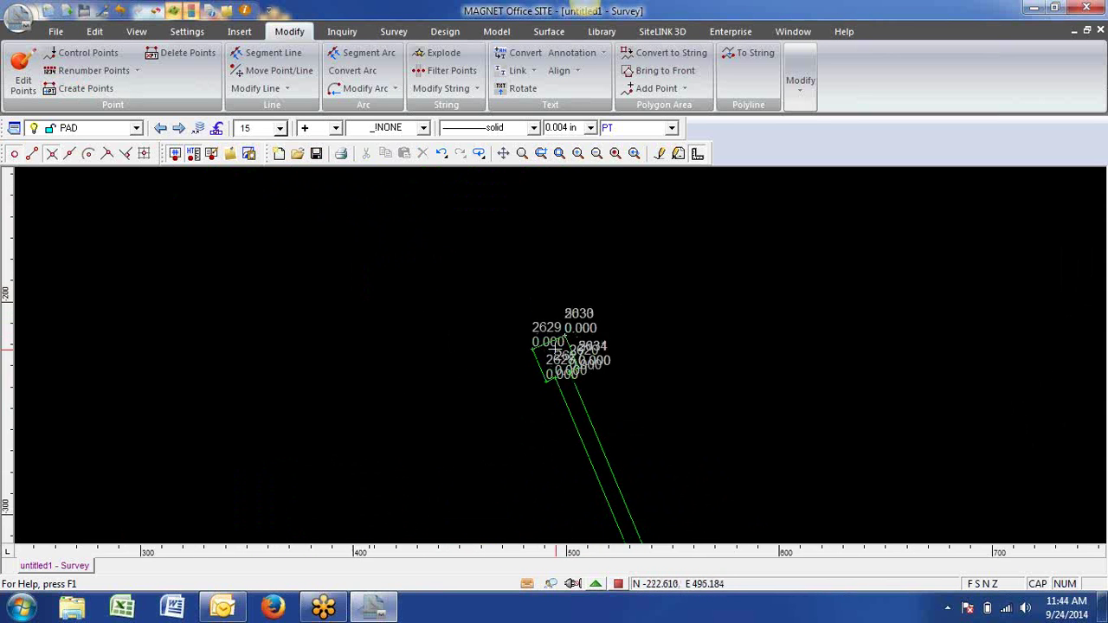
{"action": "scroll", "coordinate": [555, 349], "scroll_direction": "up", "scroll_amount": 1}
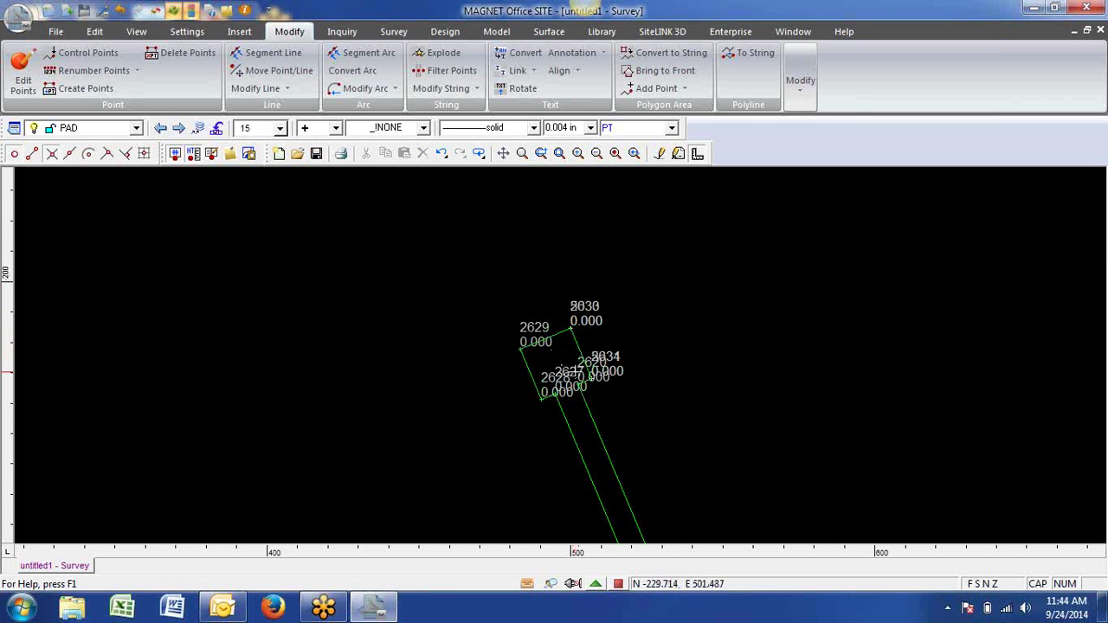
{"action": "scroll", "coordinate": [527, 322], "scroll_direction": "down", "scroll_amount": 8}
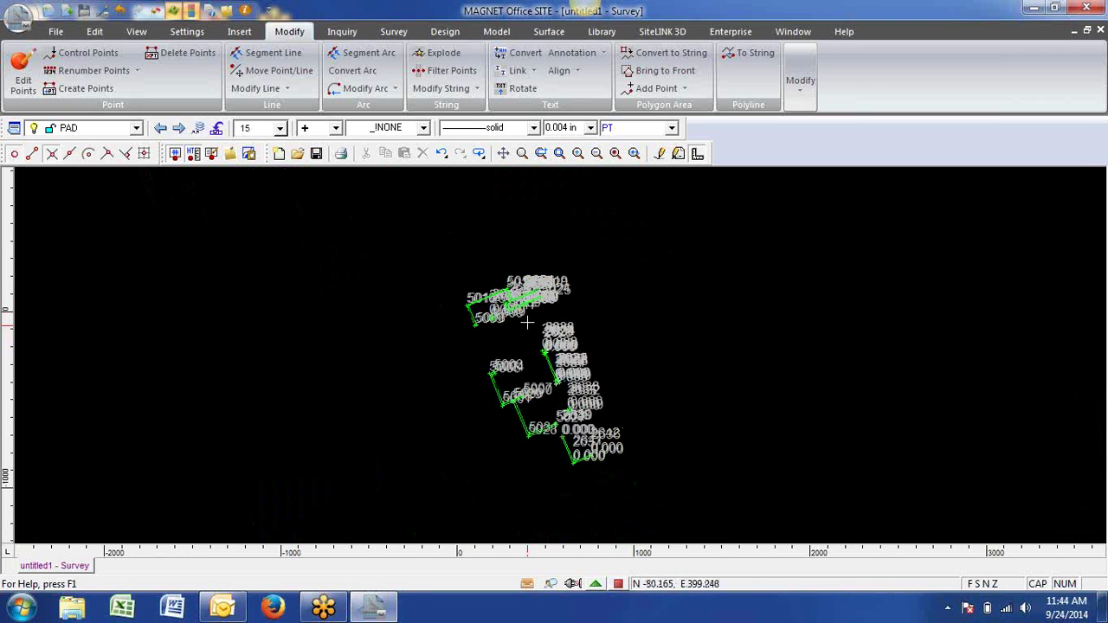
{"action": "left_click_drag", "start_coordinate": [662, 244], "coordinate": [443, 493]}
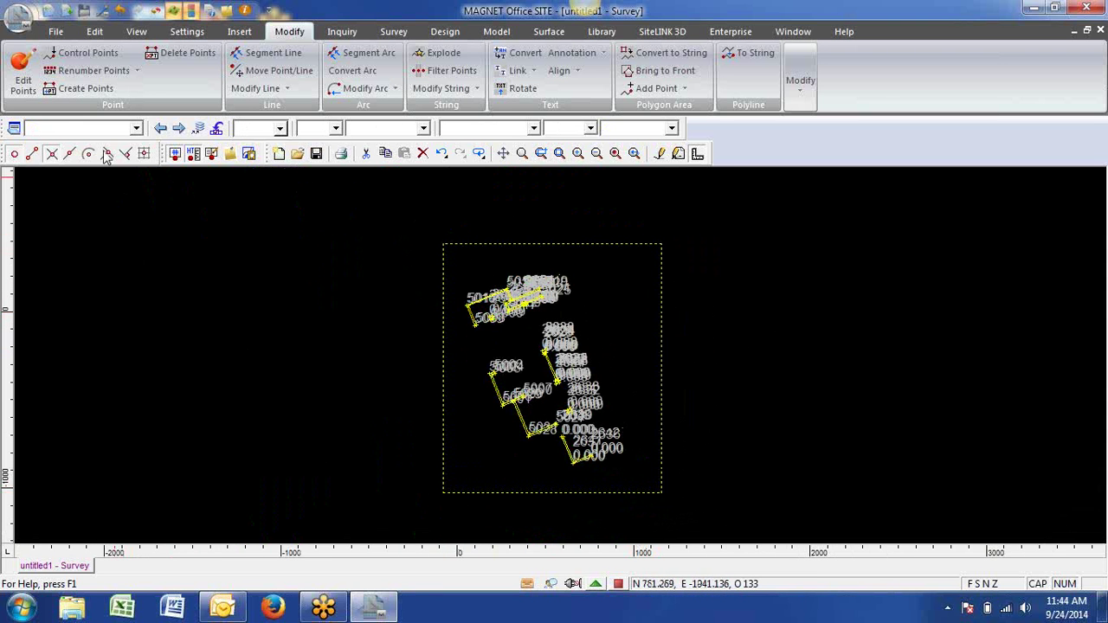
{"action": "left_click", "coordinate": [93, 70]}
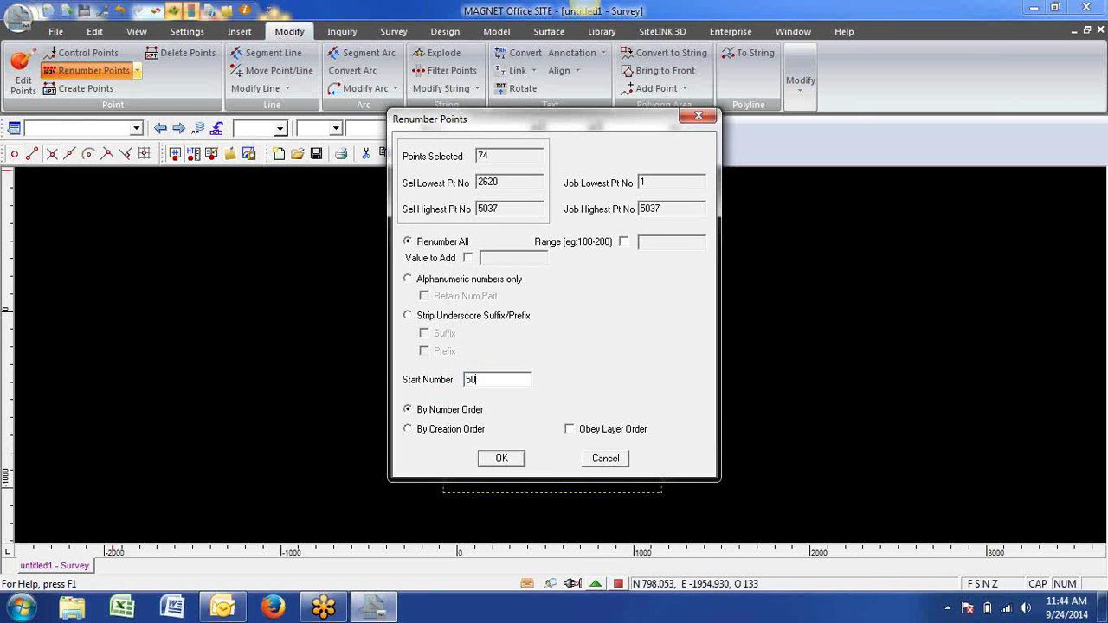
{"action": "type", "text": "5000"}
{"action": "left_click", "coordinate": [500, 459]}
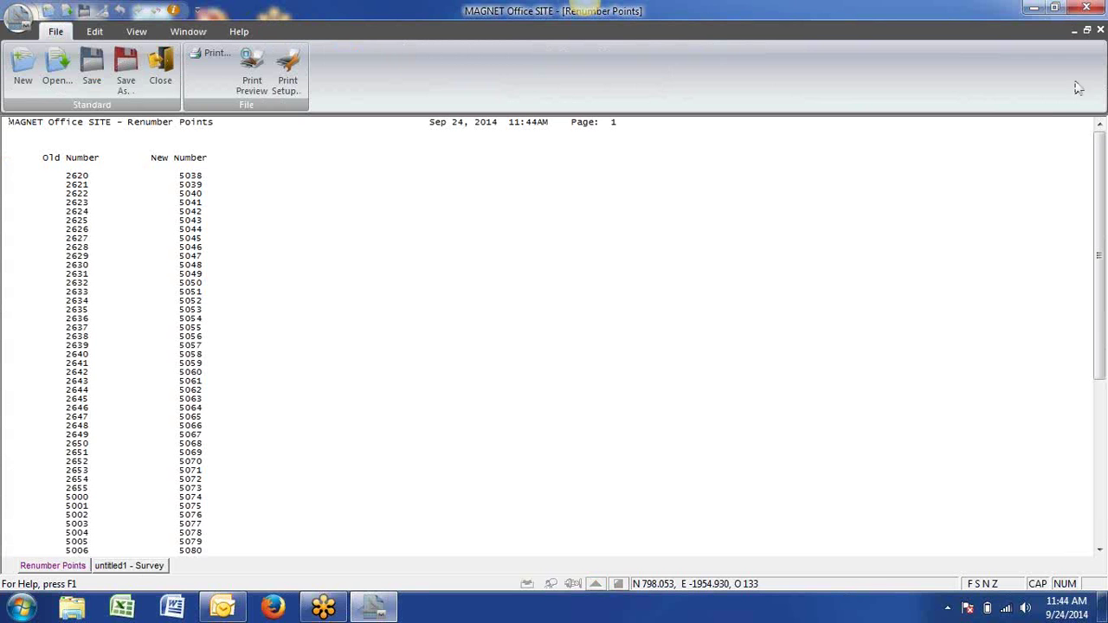
{"action": "left_click", "coordinate": [1100, 31]}
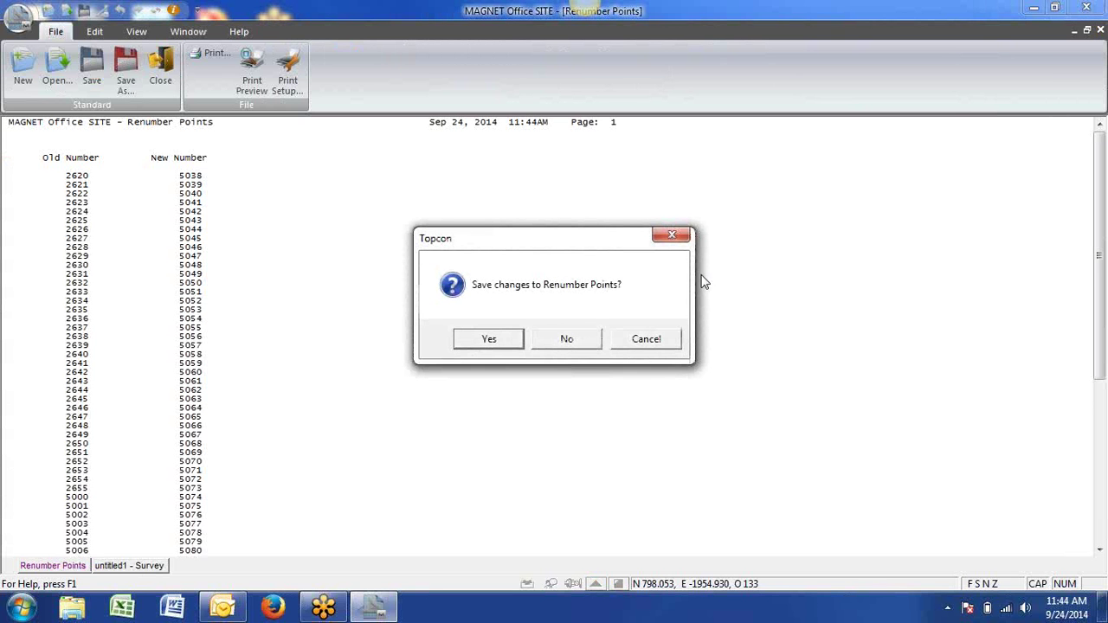
{"action": "left_click", "coordinate": [558, 340]}
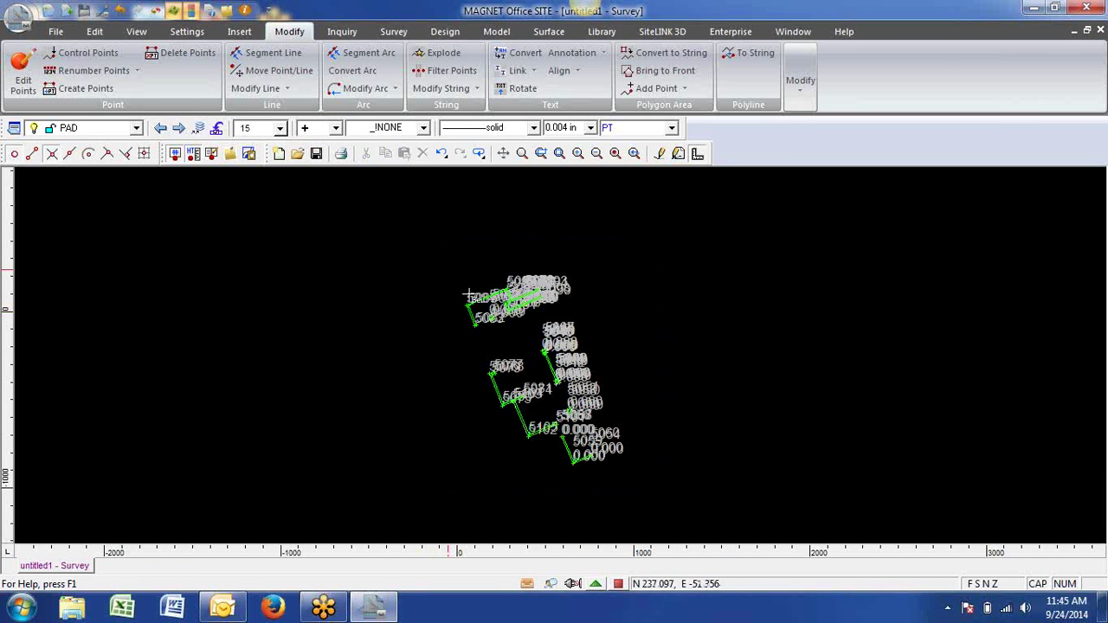
Select all the renumbered points together with the foundation walls.
{"action": "left_click_drag", "start_coordinate": [448, 271], "coordinate": [663, 494]}
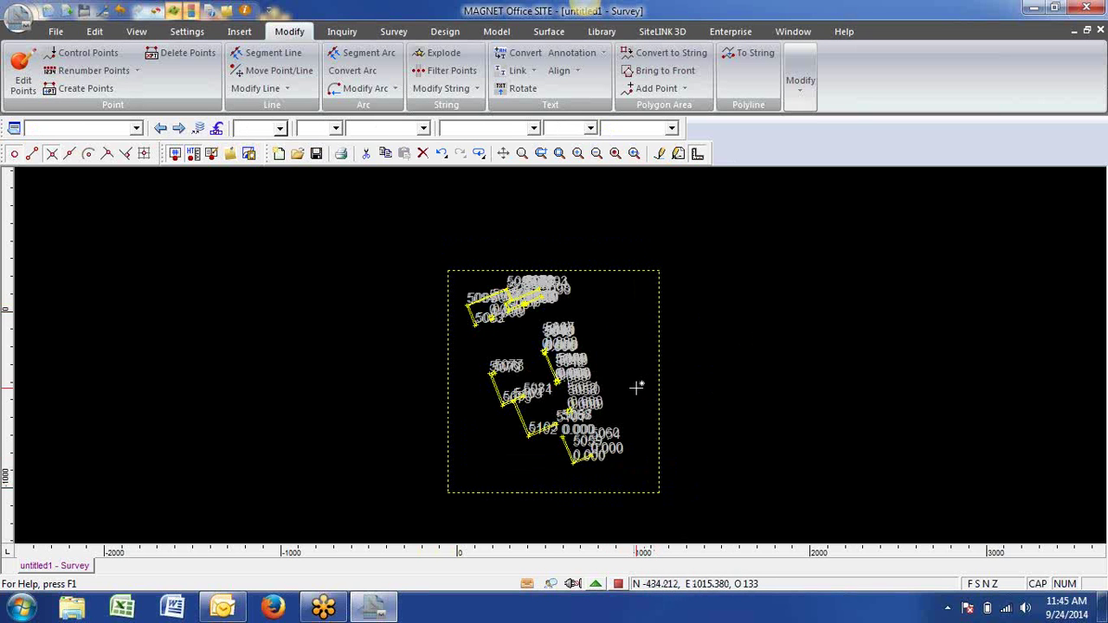